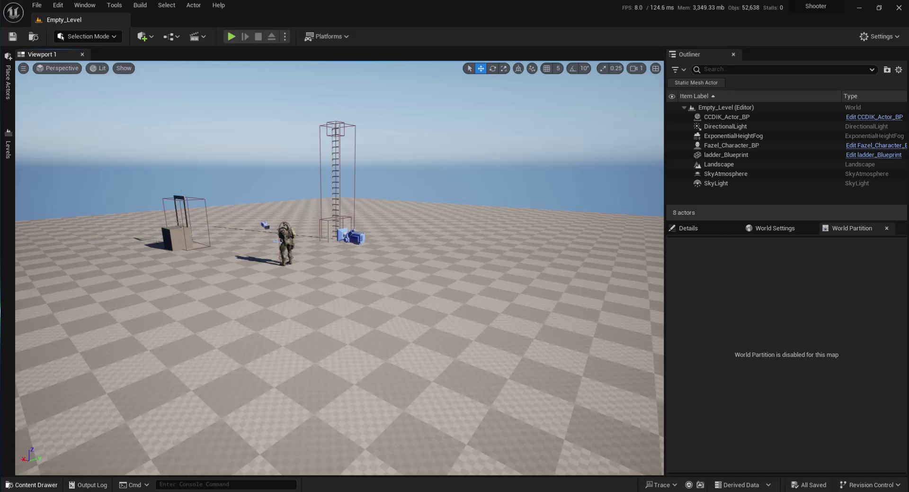
Step: Launch Gaea from the Windows Start menu
key("super")
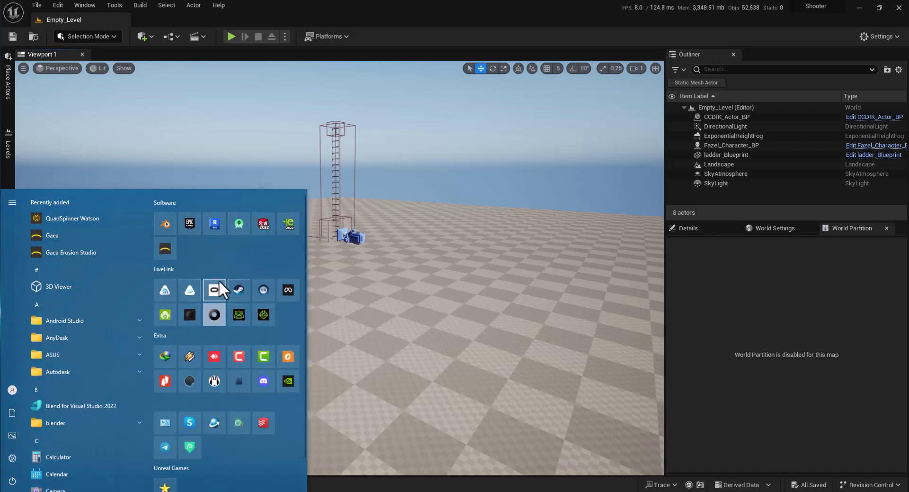
left_click(167, 251)
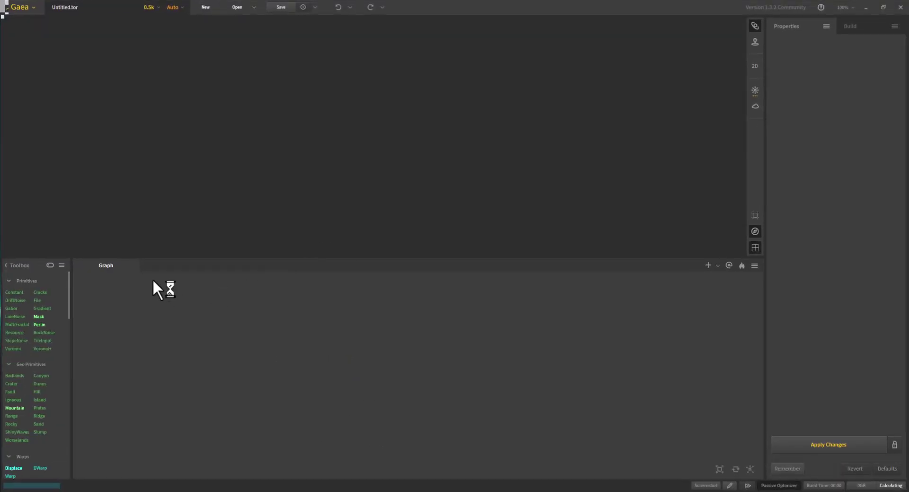
Step: Start a blank terrain project and add a Badlands node to the graph
left_click(295, 247)
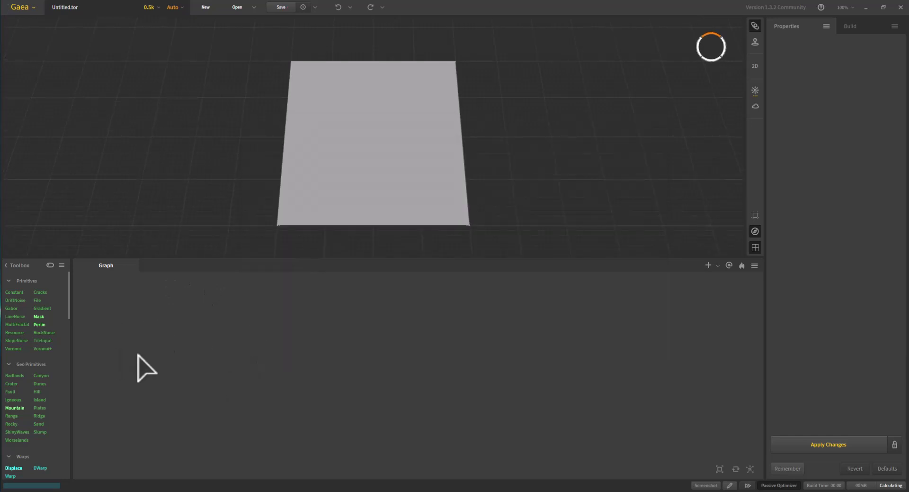
scroll(15, 364, "down", 3)
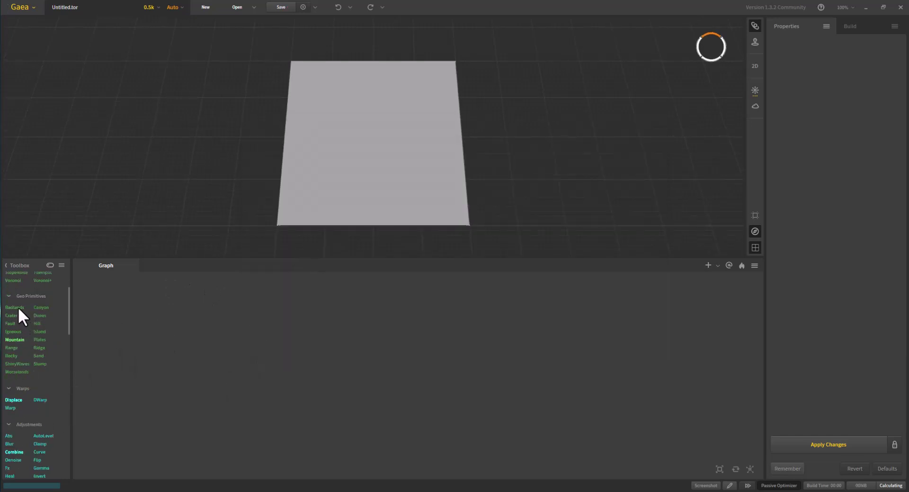
left_click(247, 346)
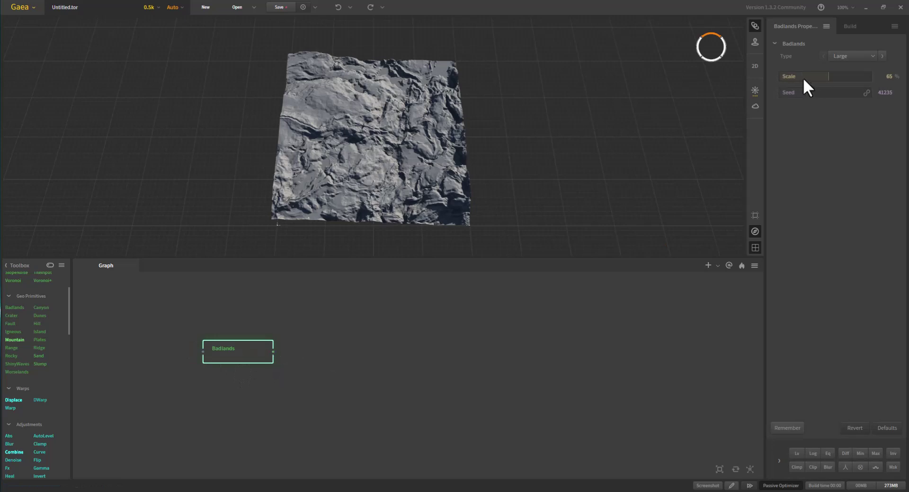
Step: Set the Badlands scale to 36% and randomise the seed to 38132
left_click_drag(804, 77, 788, 77)
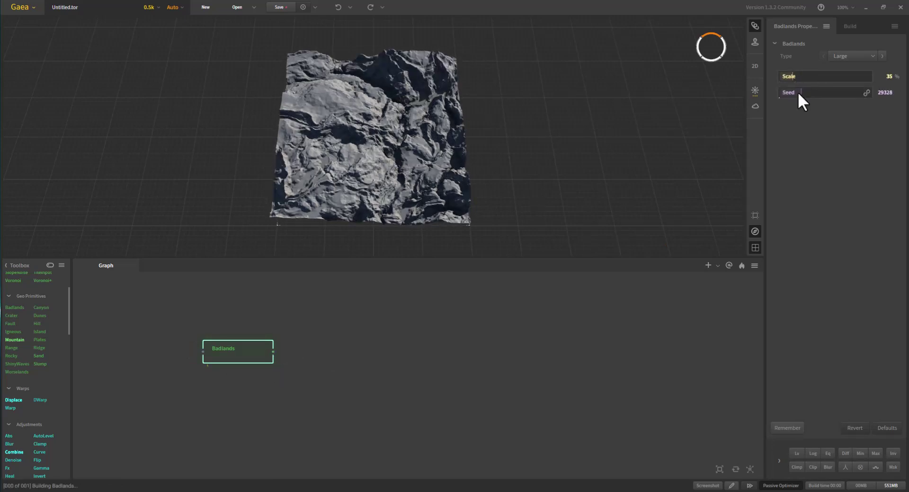
left_click(797, 92)
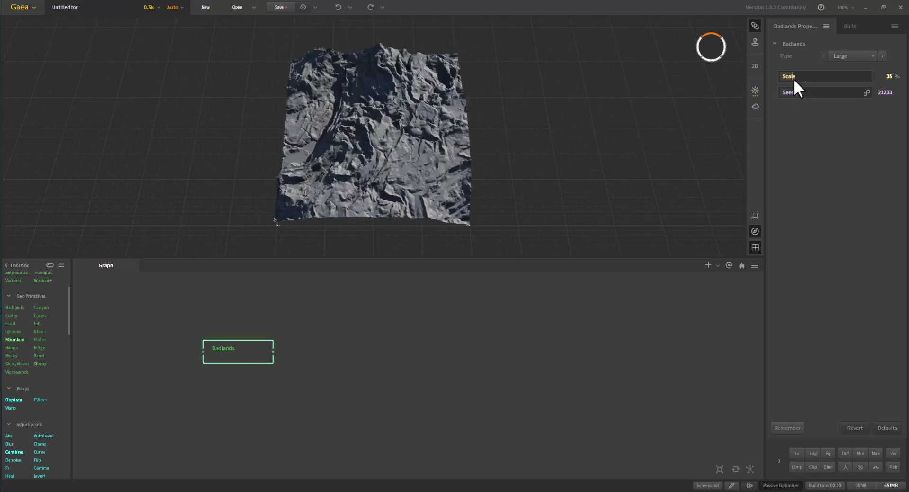
left_click(796, 79)
left_click(799, 90)
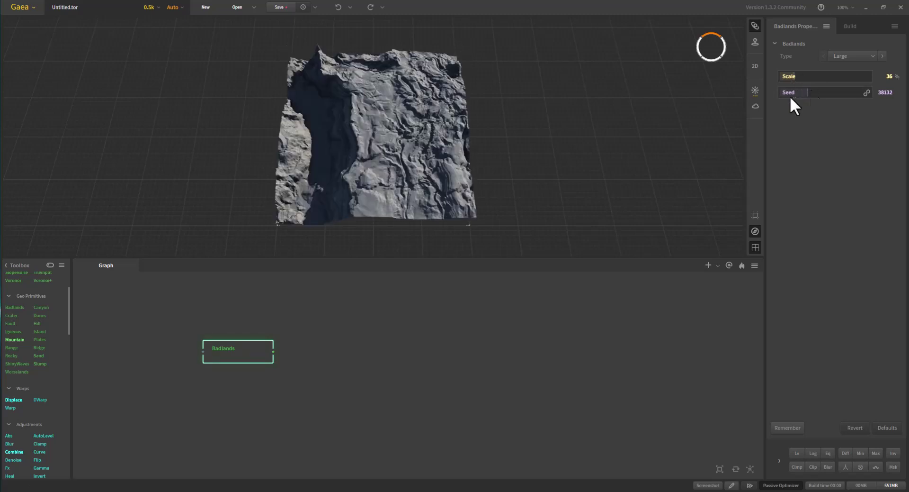
left_click_drag(274, 352, 340, 353)
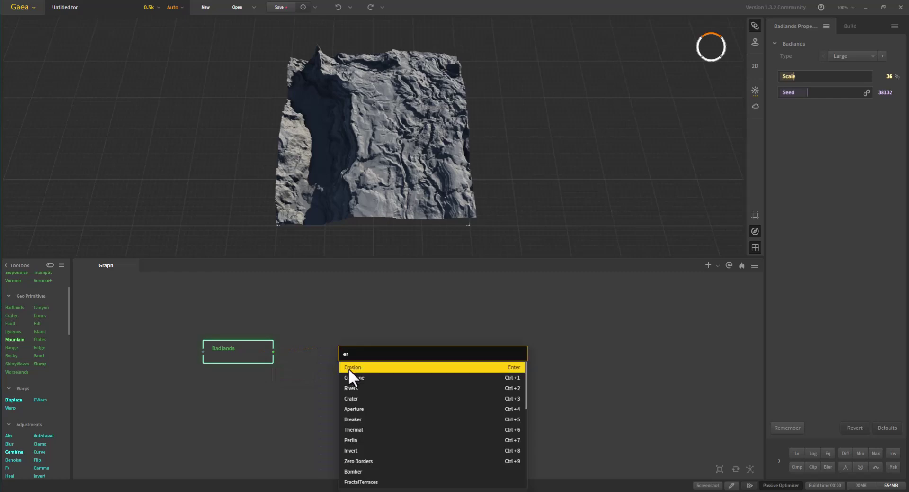
Step: Add an Erosion node after Badlands and compare the two terrain previews
left_click(345, 367)
left_click(242, 358)
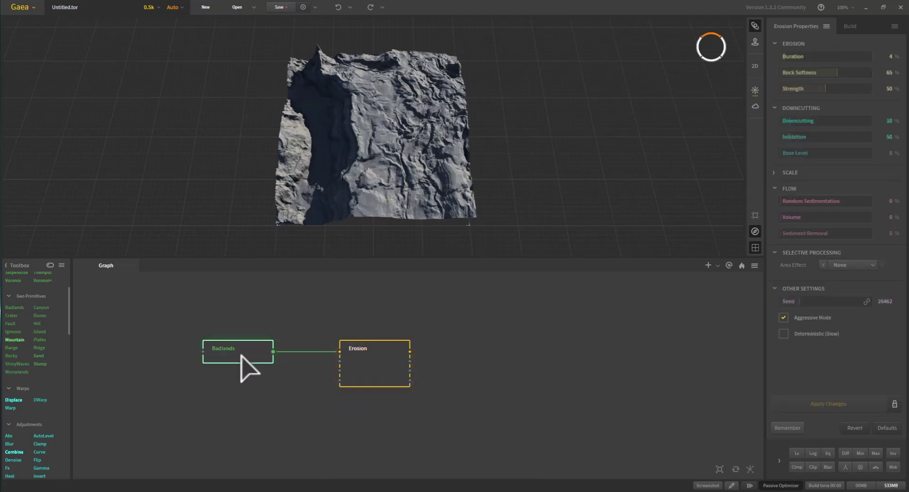
left_click(383, 361)
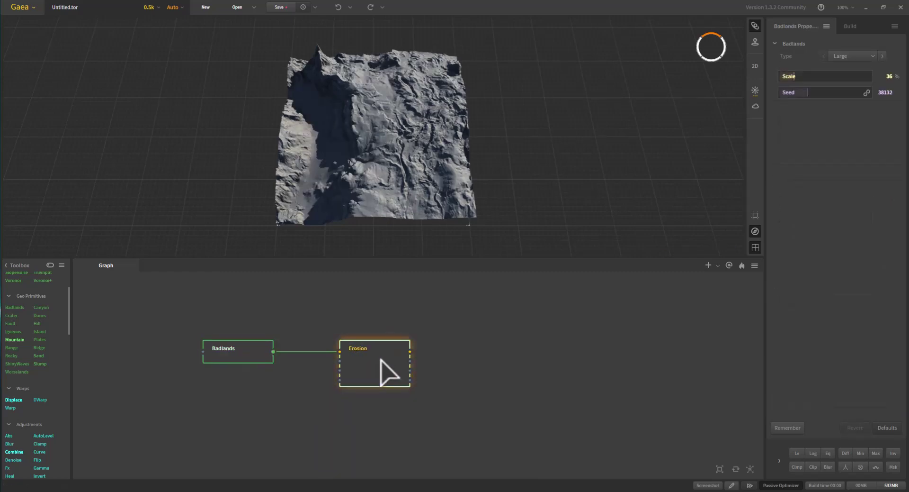
left_click(220, 355)
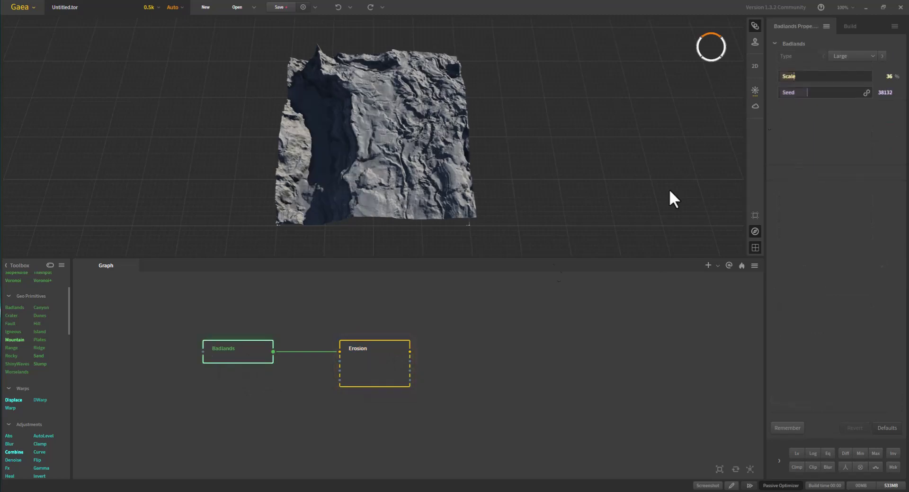
left_click(386, 358)
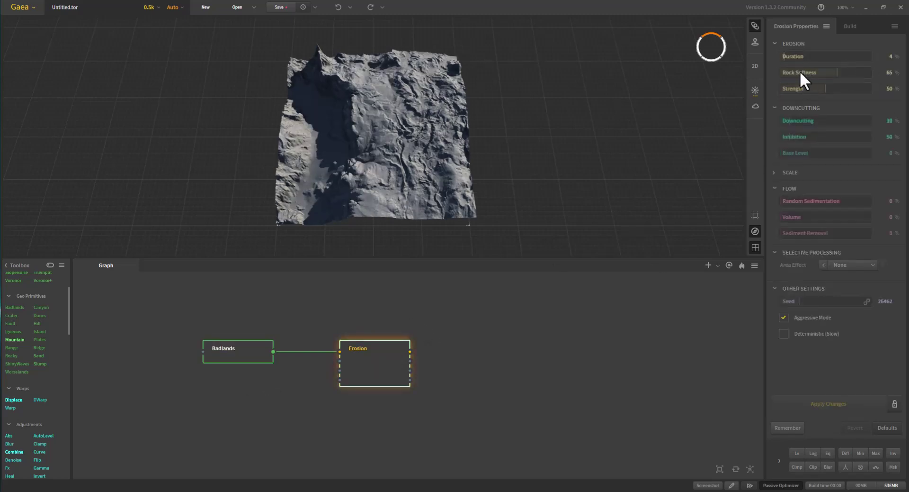
Step: Tune Erosion to Duration 6%, Rock Softness 14% and Strength 29%, applying the changes
left_click_drag(800, 72, 791, 72)
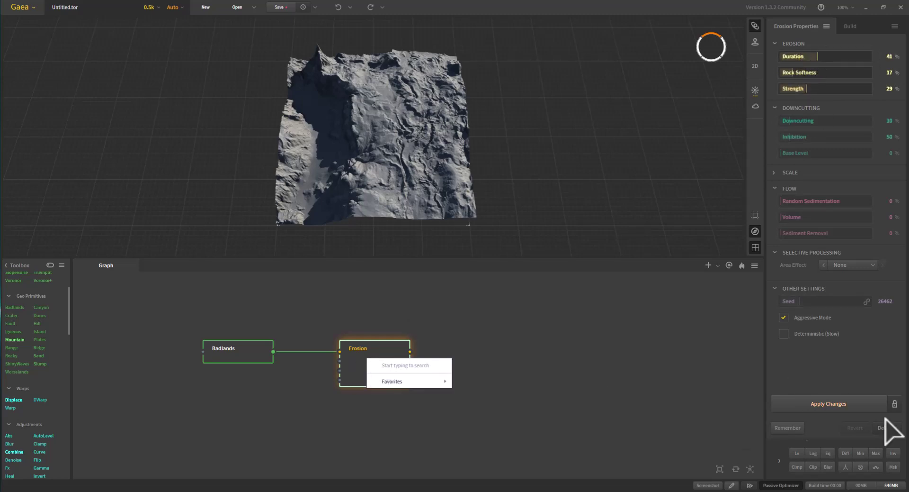
left_click(812, 404)
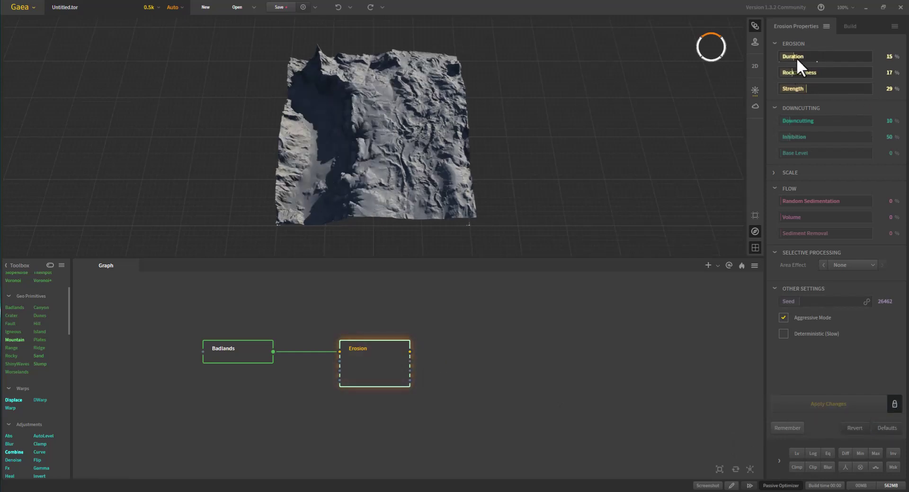
left_click_drag(797, 58, 829, 52)
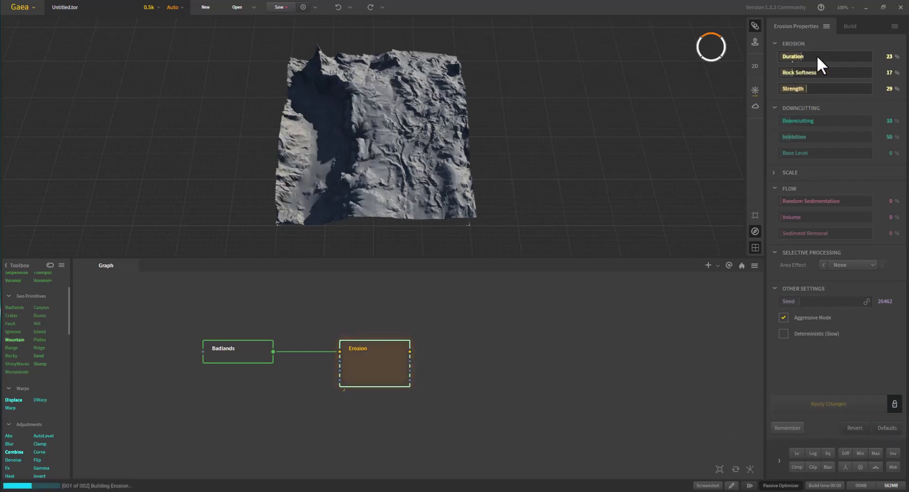
left_click(785, 55)
left_click_drag(777, 56, 832, 56)
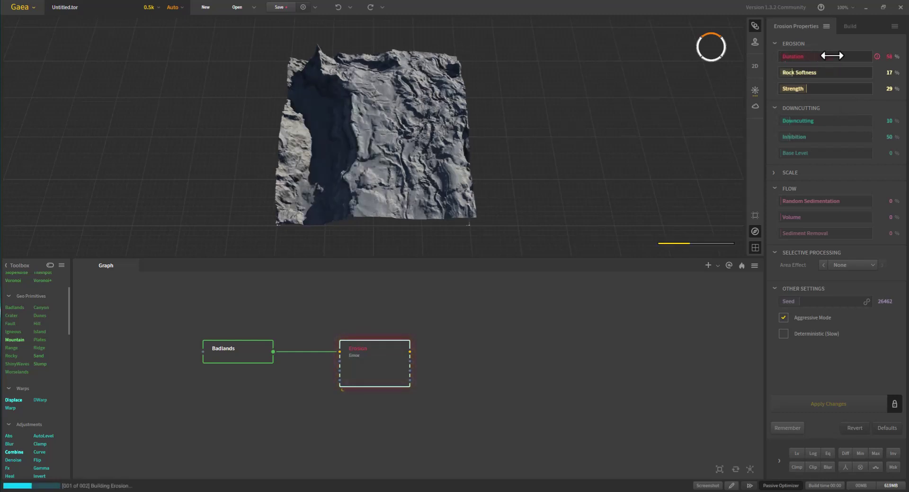
left_click_drag(834, 56, 821, 58)
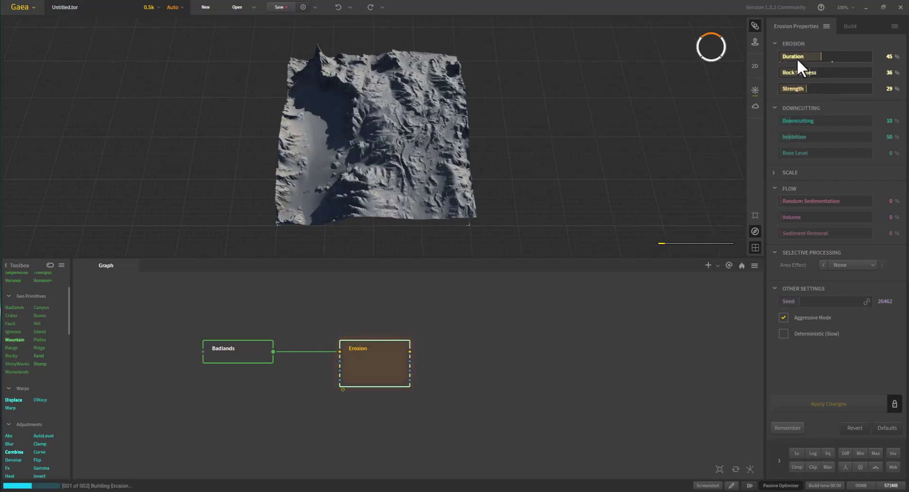
left_click_drag(792, 58, 787, 60)
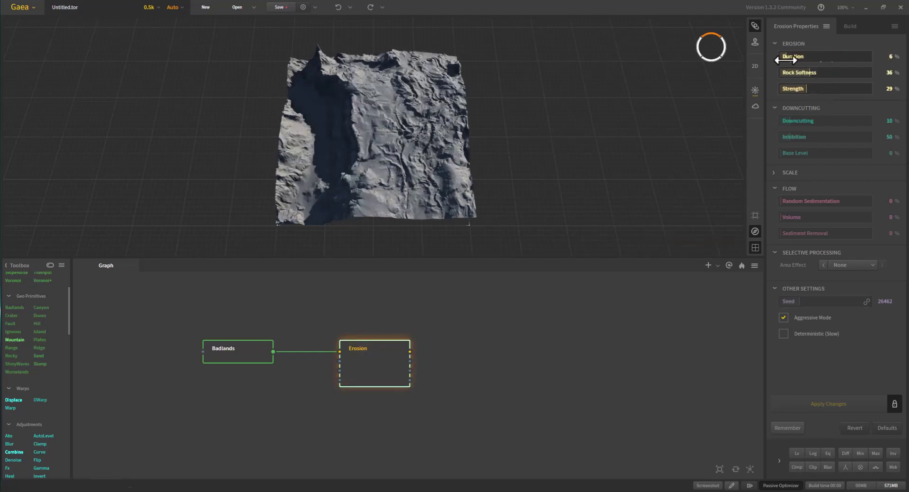
left_click(792, 74)
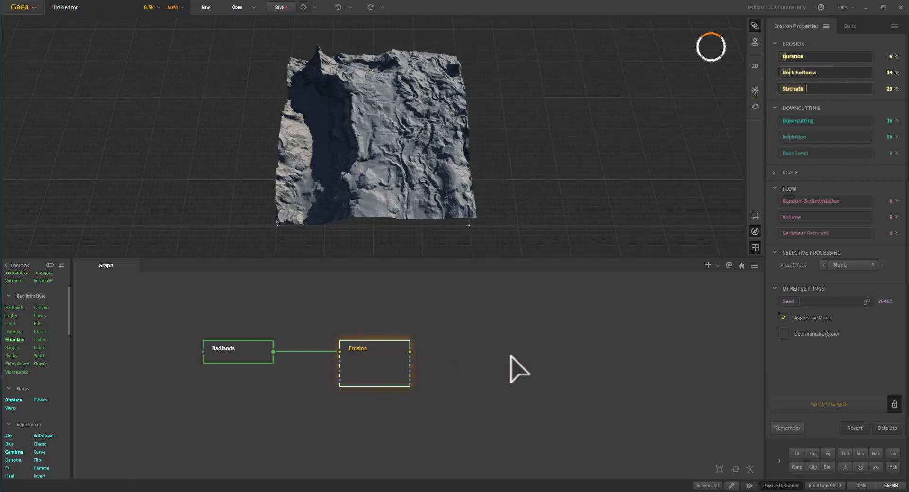
left_click(388, 362)
Step: Mark the Erosion node for export and show the build settings
right_click(389, 362)
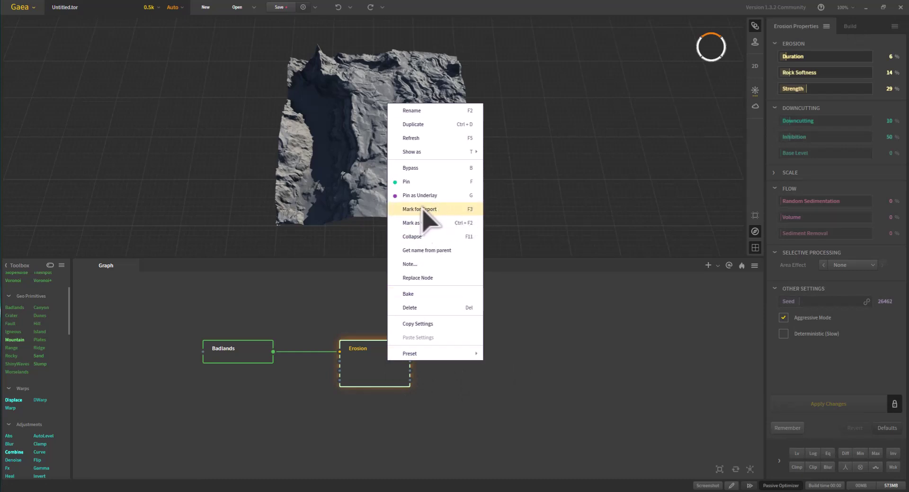
left_click(419, 209)
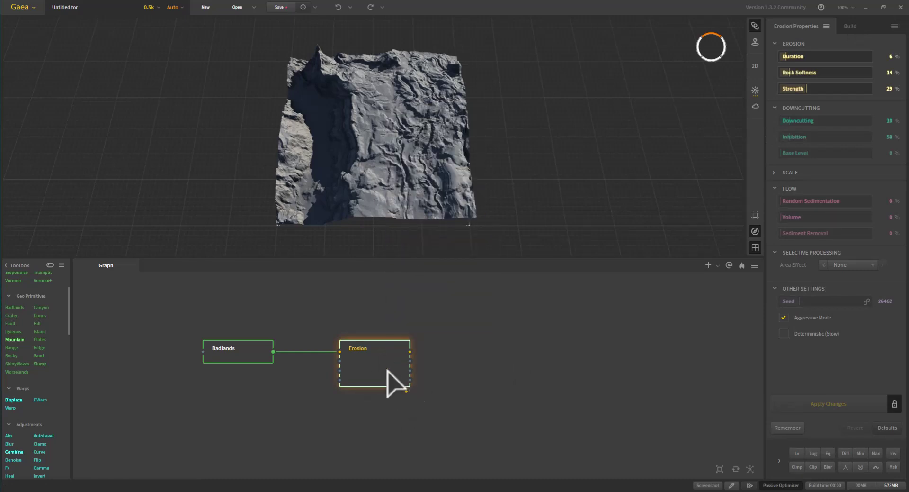
left_click(415, 421)
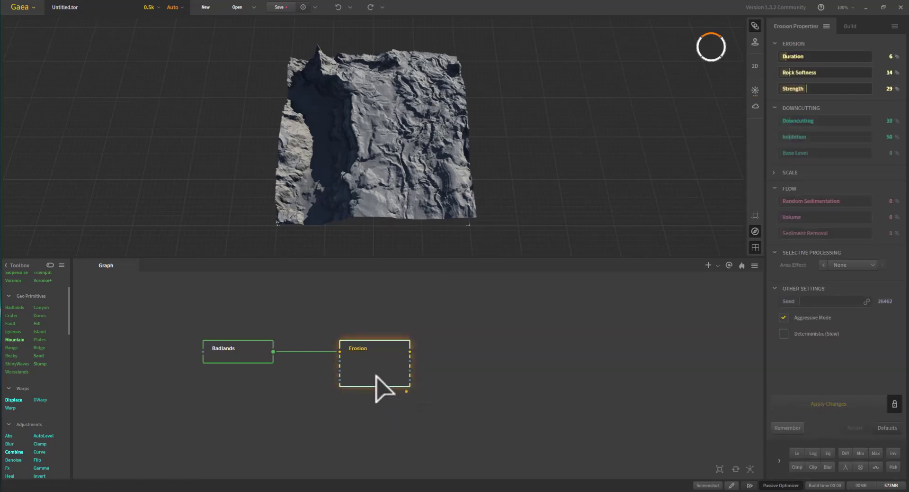
right_click(377, 375)
left_click(428, 210)
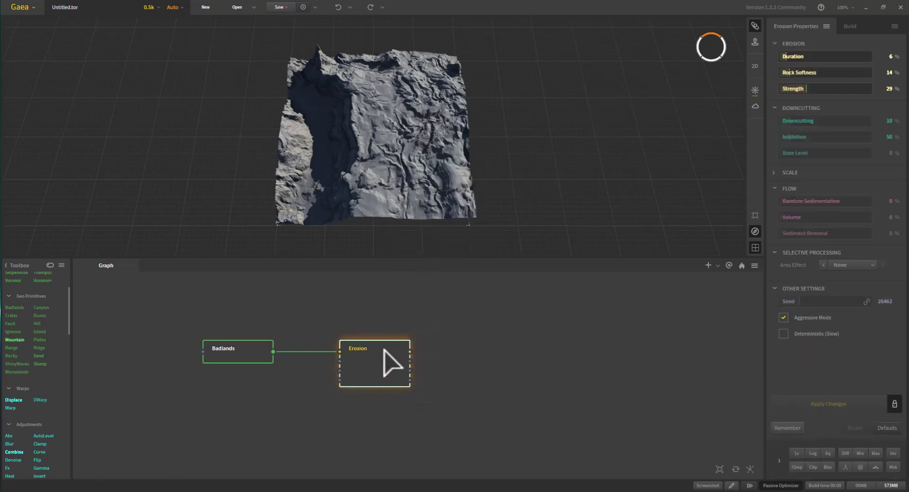
right_click(392, 364)
left_click(438, 209)
left_click(851, 27)
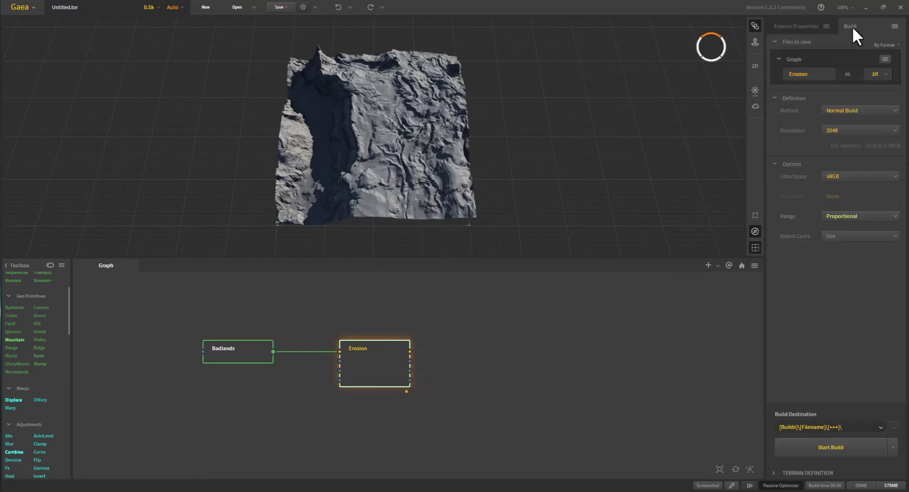
right_click(381, 374)
left_click(427, 244)
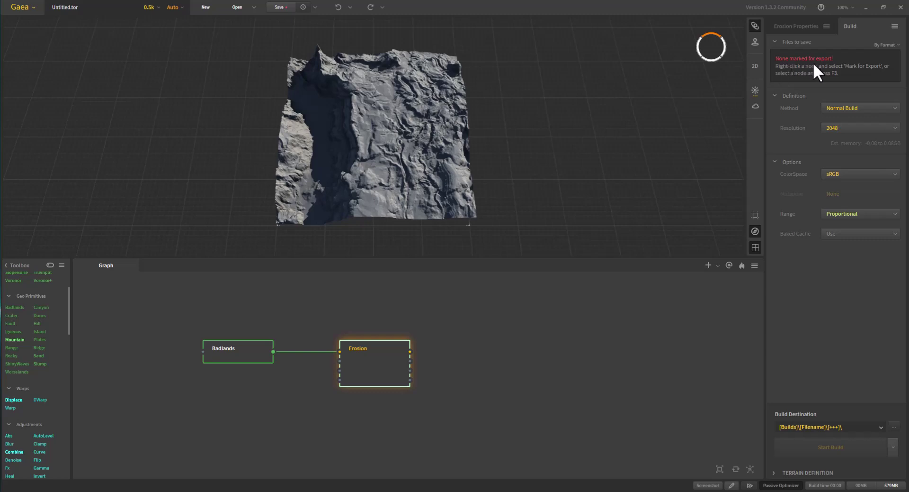
right_click(357, 360)
left_click(424, 207)
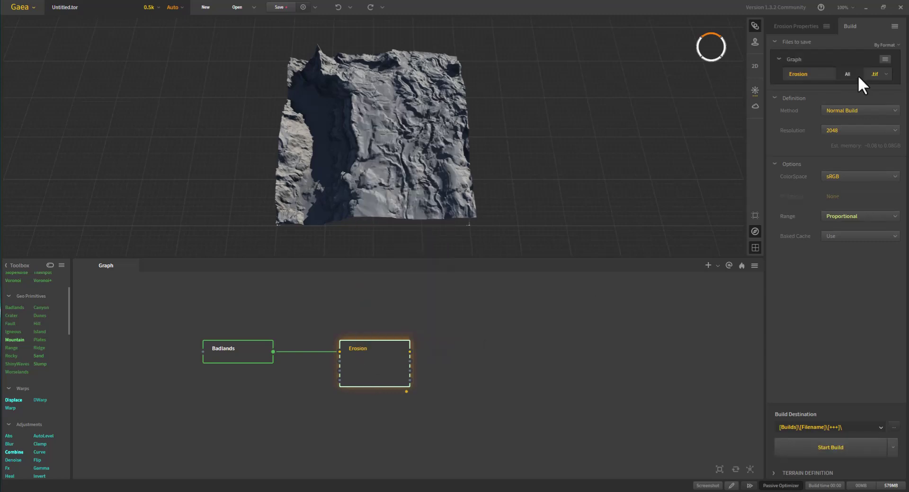
Step: Set the build output format to .png and the resolution to 1024
left_click(882, 75)
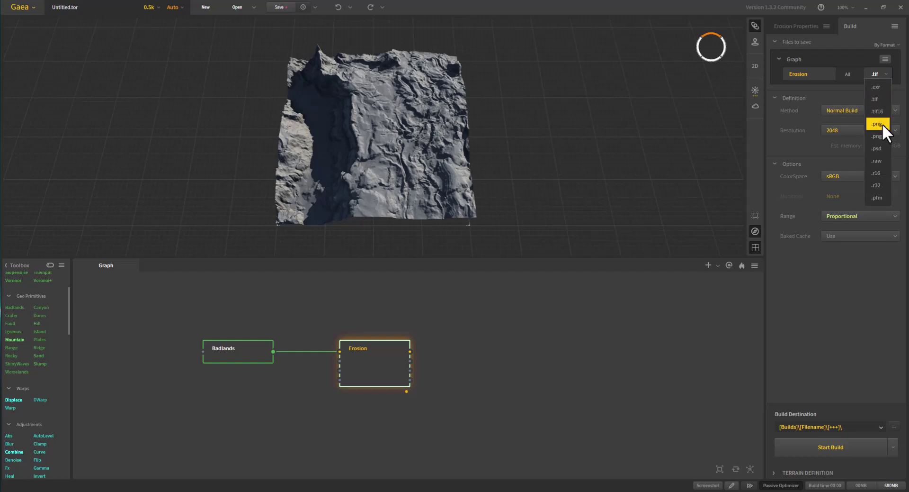
left_click(882, 124)
left_click(858, 124)
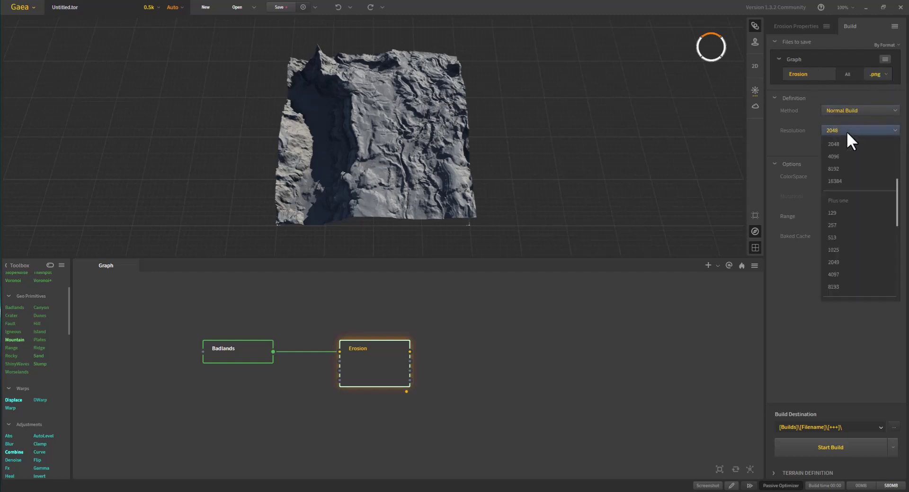
scroll(843, 180, "up", 3)
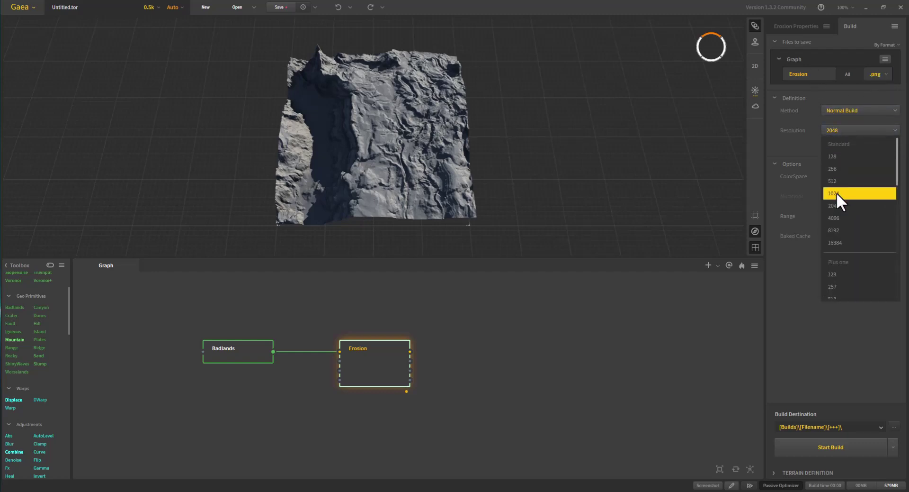
left_click(840, 191)
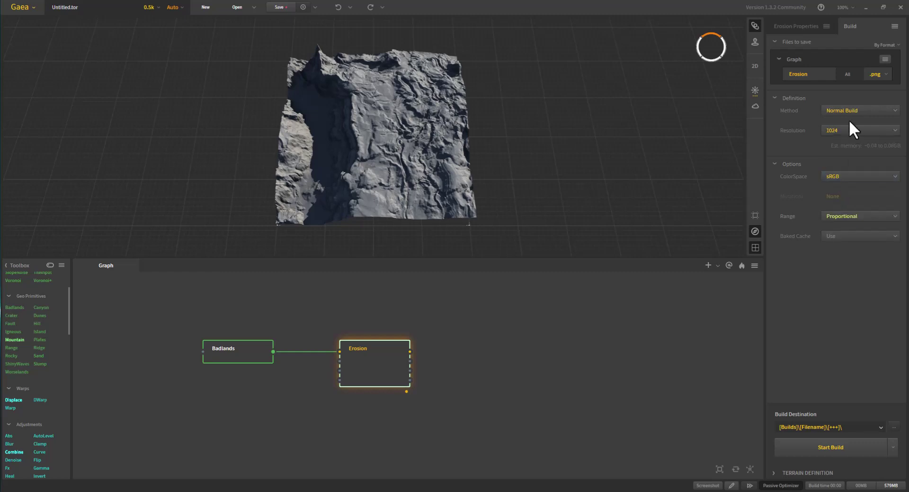
left_click(850, 127)
left_click(845, 179)
left_click(845, 131)
scroll(842, 176, "up", 3)
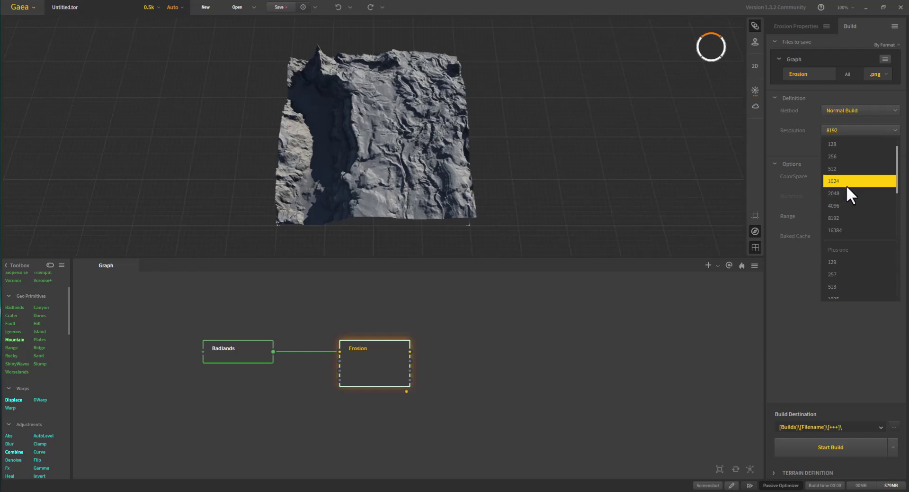
key("Escape")
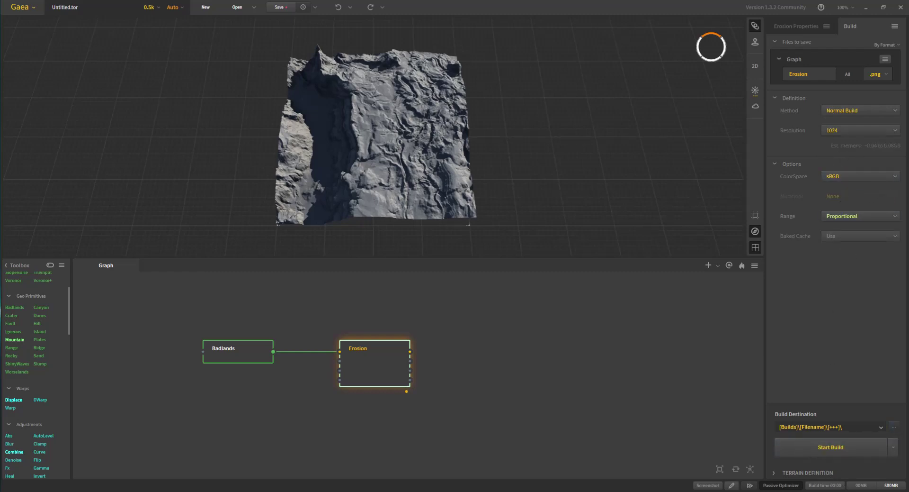
Step: Bring up the Shooter project folder window, then return to the Gaea graph
mouse_move(195, 489)
left_click(142, 454)
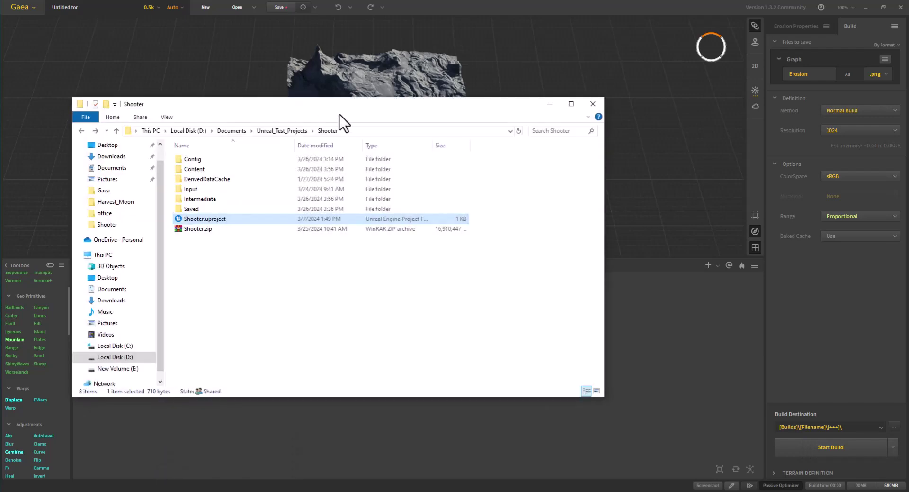
left_click(349, 131)
left_click(550, 104)
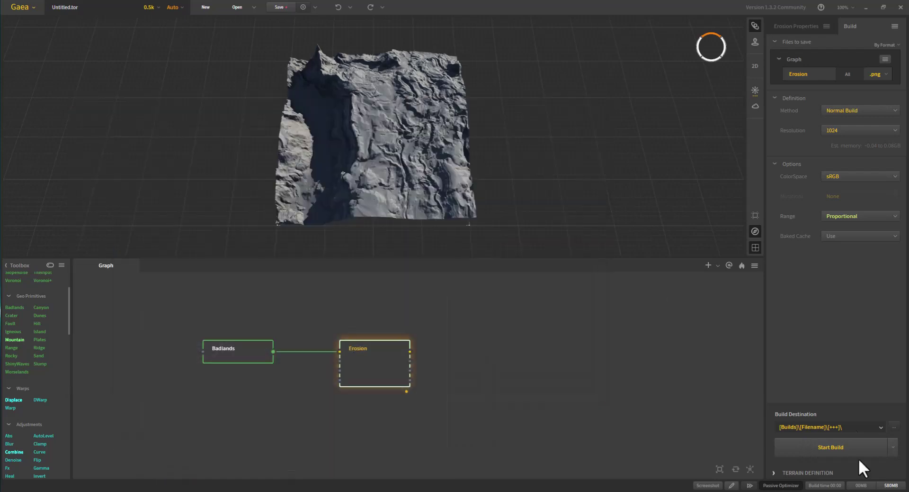
Step: Set the build destination to D:\Documents\Unreal_Test_Projects\Shooter\Input\Gaea
left_click(879, 428)
left_click(894, 427)
left_click(256, 23)
type("D:\\Documents\\Unreal_Test_Projects\\Shooter")
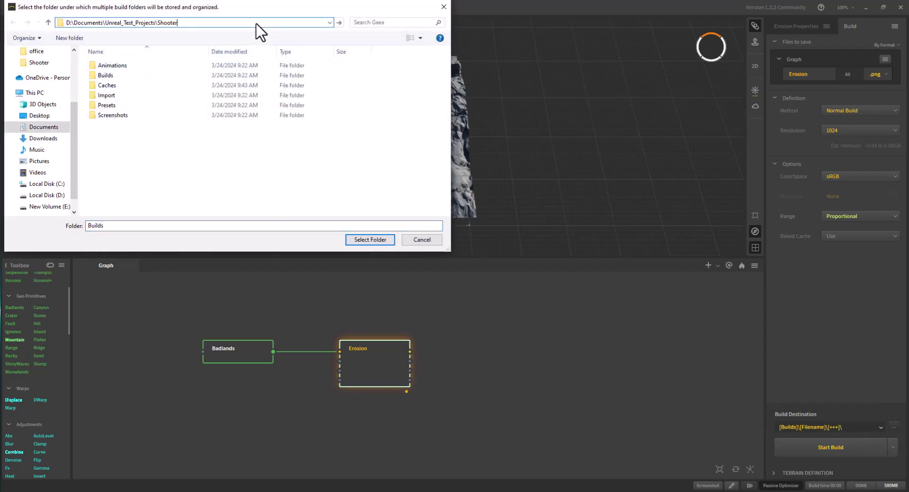
key("Return")
double_click(113, 96)
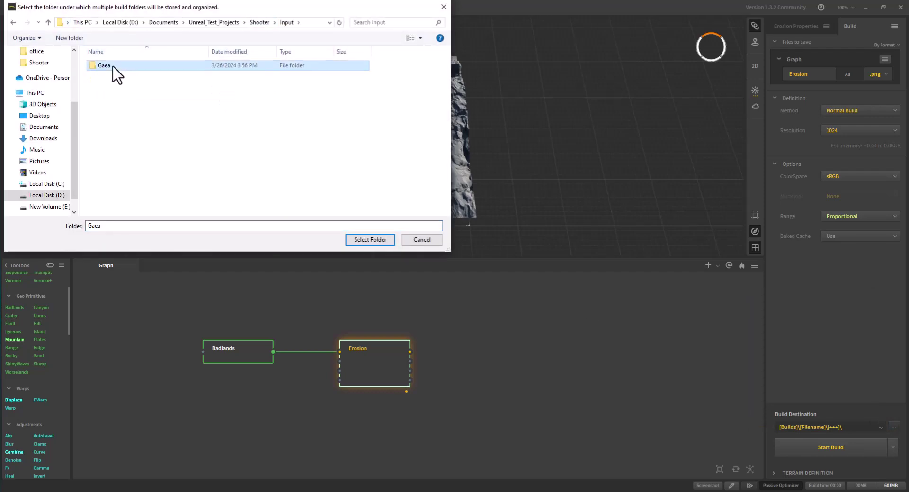
double_click(113, 66)
left_click(134, 225)
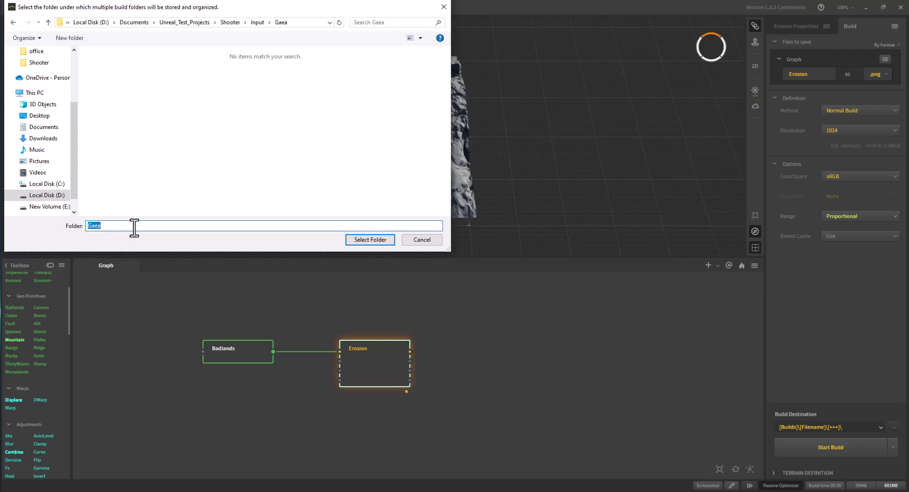
left_click(350, 237)
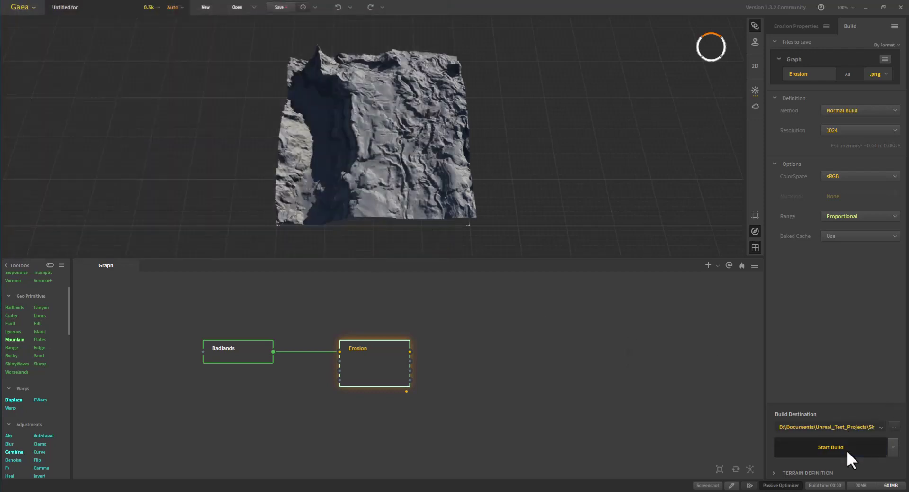
Step: Build the terrain, saving it as Badlands.tor, then minimize Gaea
left_click(804, 449)
type("Badlands")
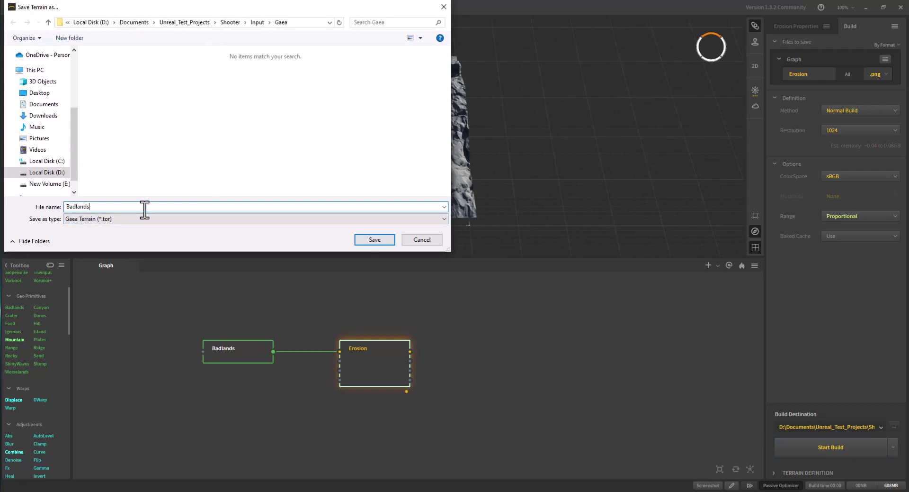
key("Return")
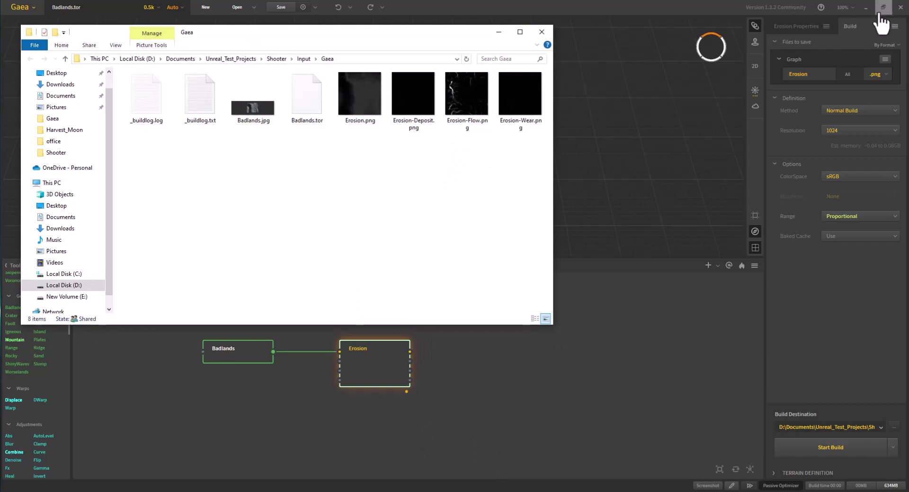
left_click(867, 7)
Step: Move and resize the Input/Gaea Explorer window so it no longer covers the Unreal editor
mouse_move(308, 37)
left_mouse_down()
mouse_move(309, 66)
mouse_move(385, 185)
left_mouse_up()
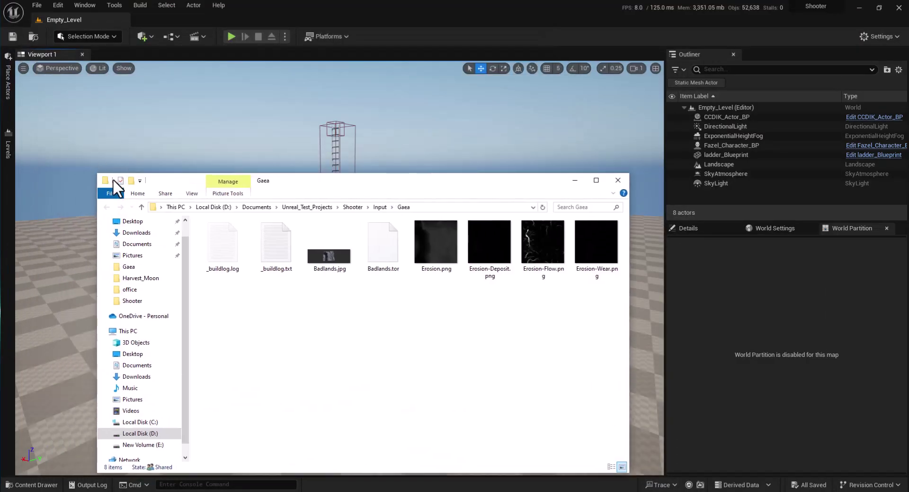
left_click_drag(95, 171, 175, 239)
left_click_drag(456, 251, 665, 128)
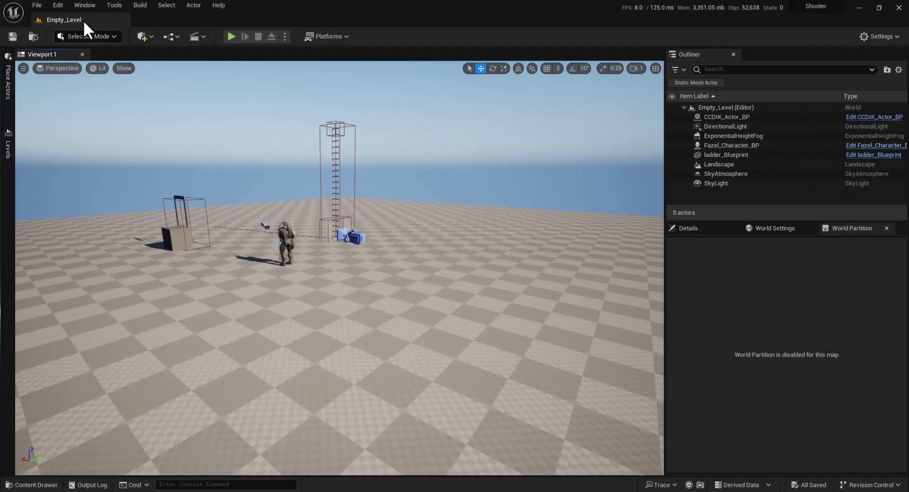
Step: In Landscape mode, start a new landscape imported from the Erosion.png heightmap
left_click(86, 37)
left_click(98, 62)
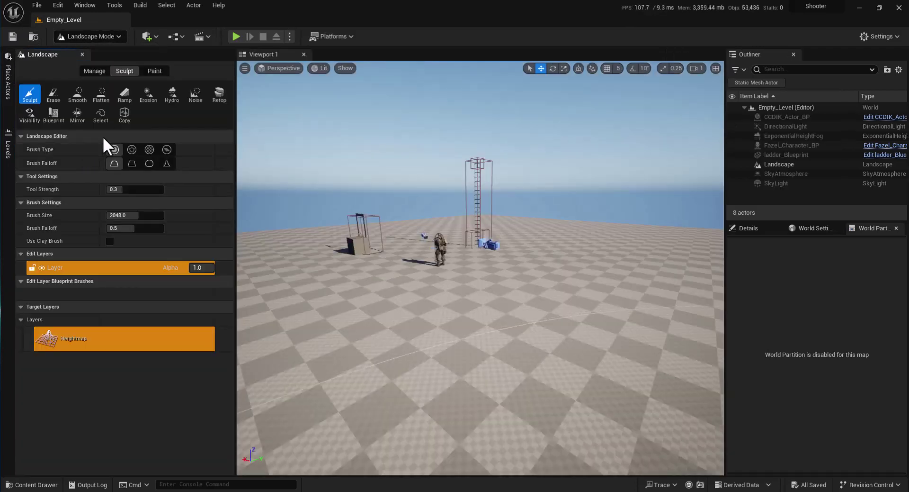
left_click(95, 71)
left_click(54, 97)
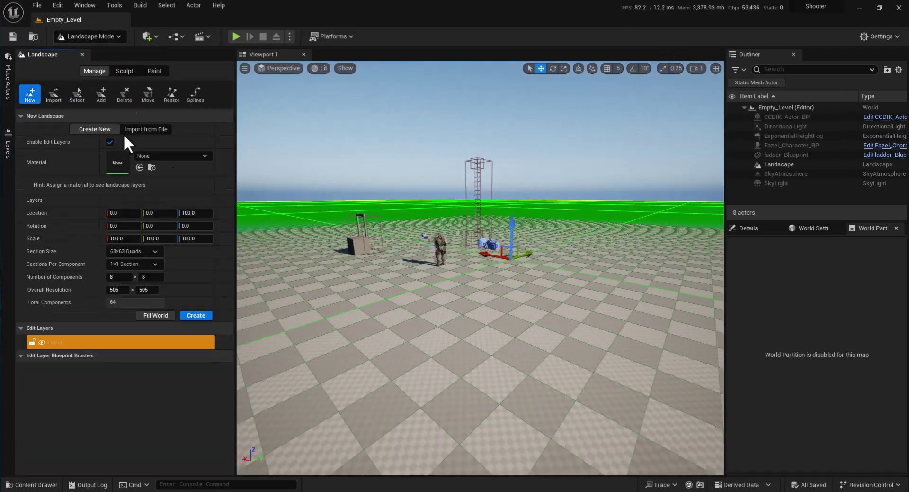
left_click(189, 155)
left_click(124, 134)
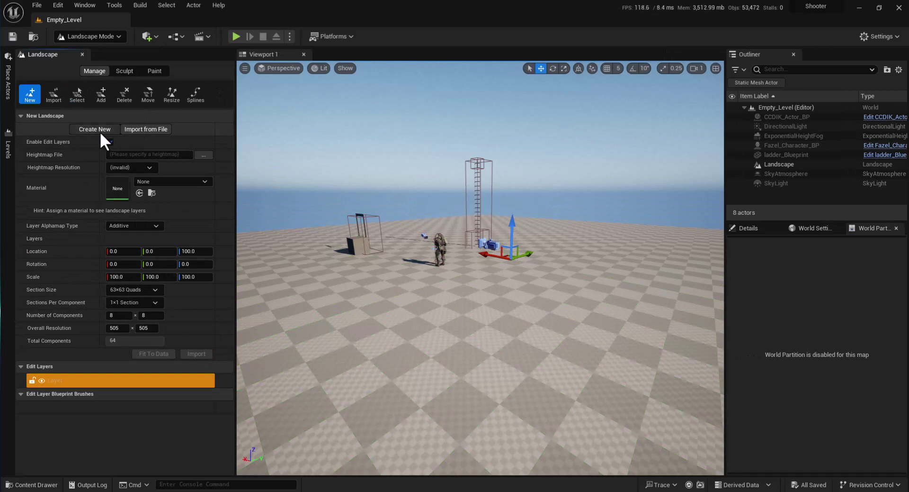
left_click(200, 156)
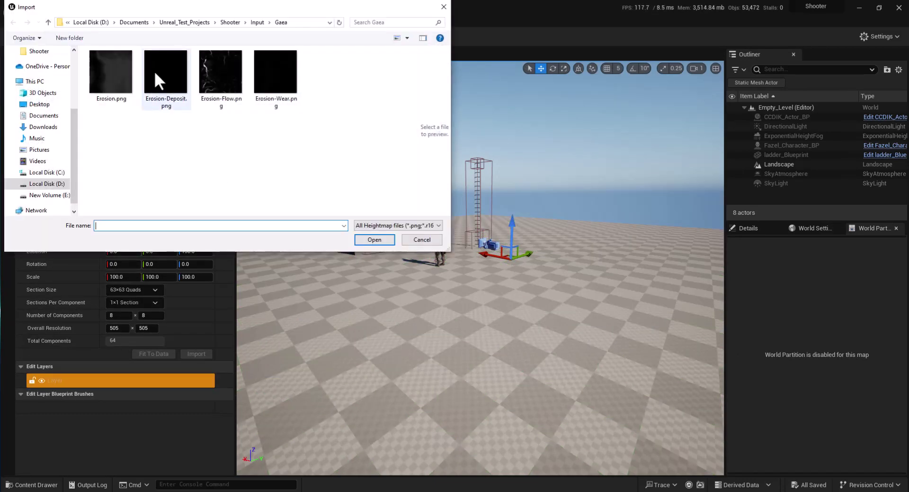
left_click(107, 98)
left_click(362, 243)
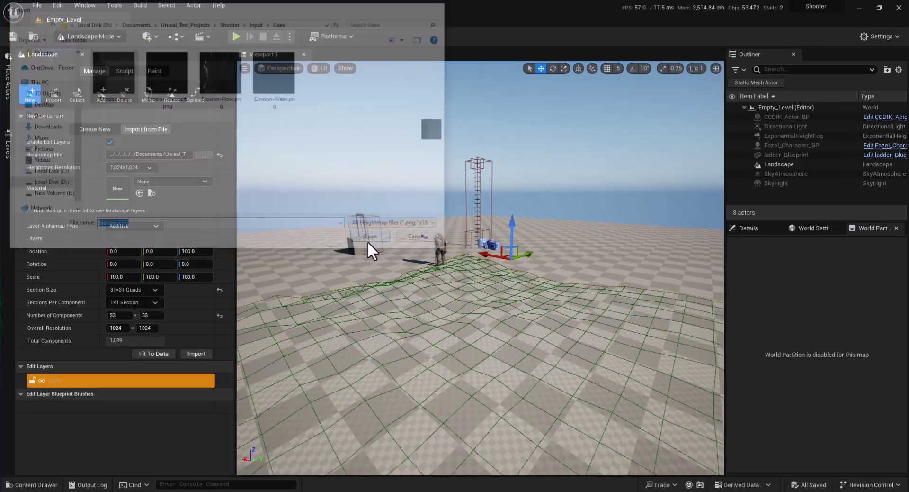
Step: Keep Z scale at 100, set 63×63 quad sections, and import the landscape
scroll(526, 343, "down", 5)
right_click_drag(507, 339, 479, 303)
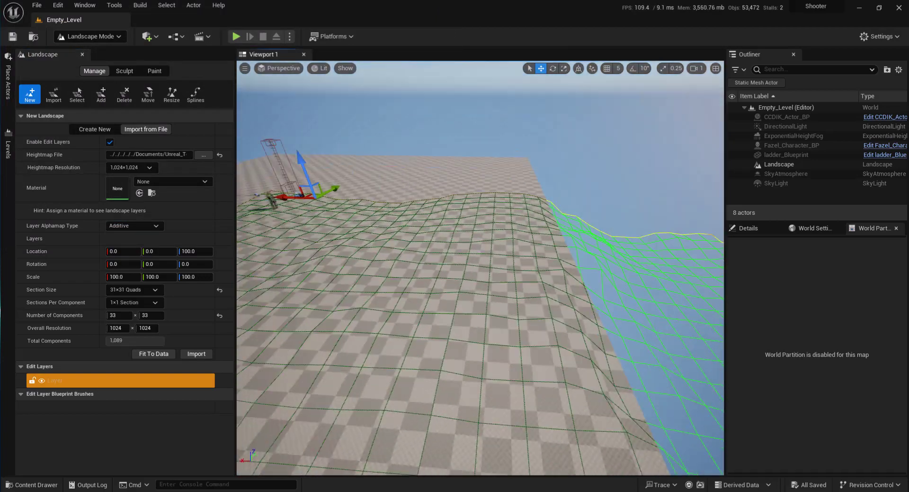
left_click_drag(203, 273, 211, 273)
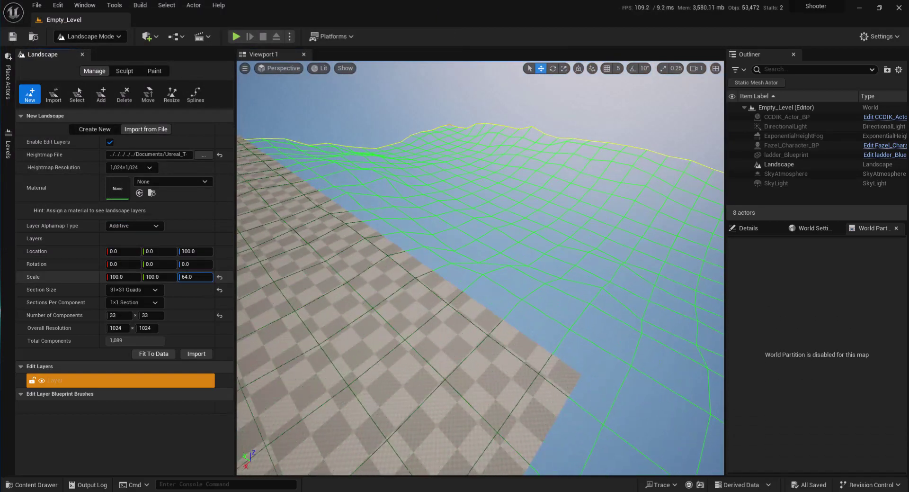
left_click(218, 276)
left_click(150, 292)
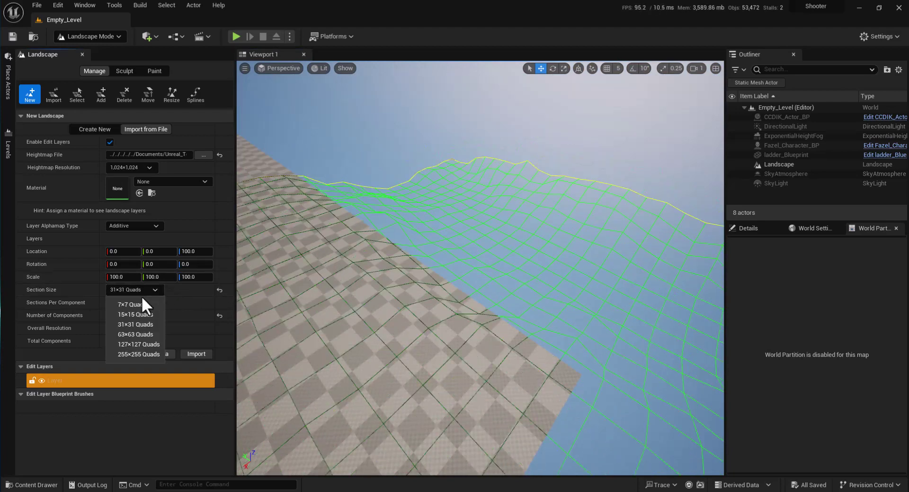
key("Down")
key("Down")
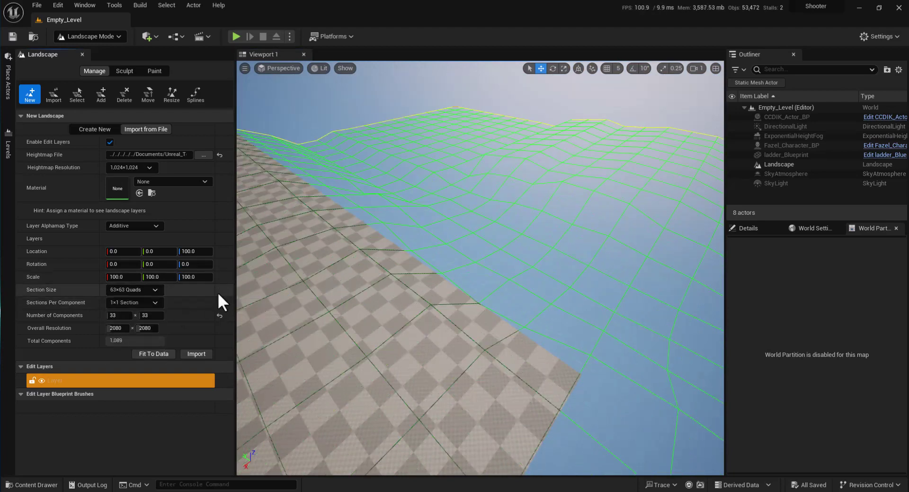
key("Return")
right_click_drag(433, 259, 433, 259)
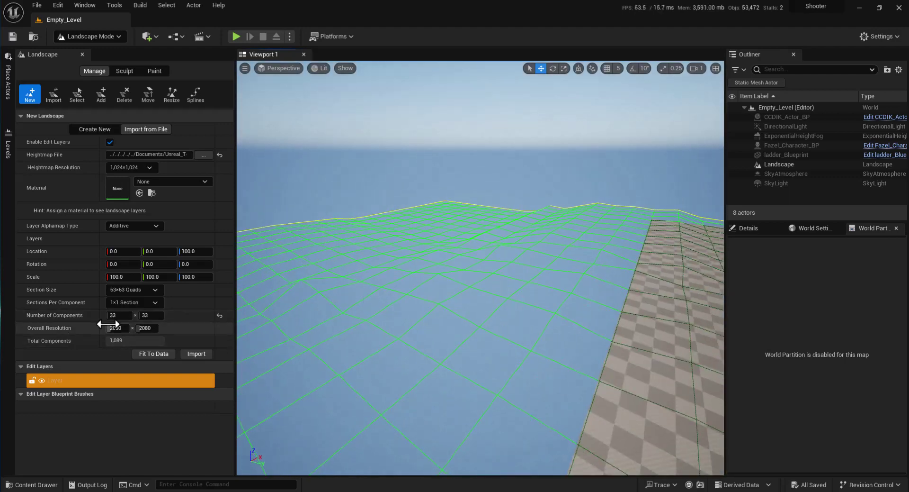
left_click(199, 353)
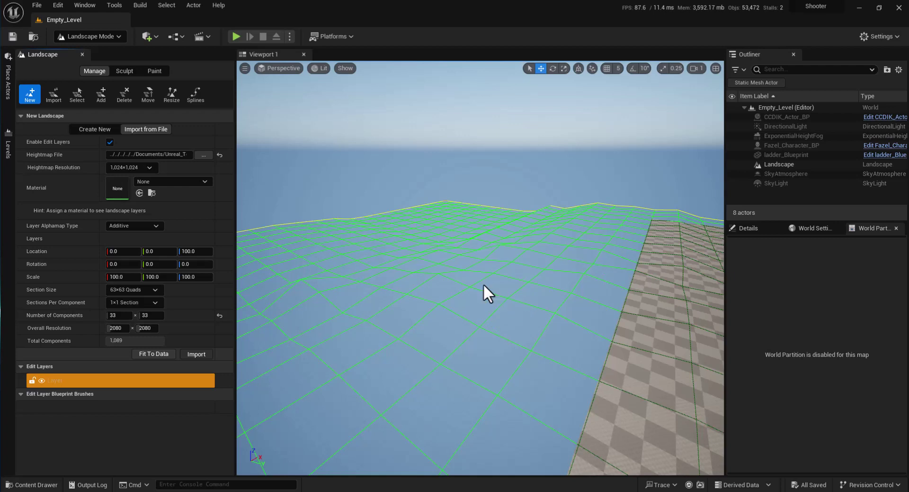
Step: Raise the camera speed to 32, fly over the terrain, and reopen the heightmap import options
right_click_drag(471, 285, 471, 285)
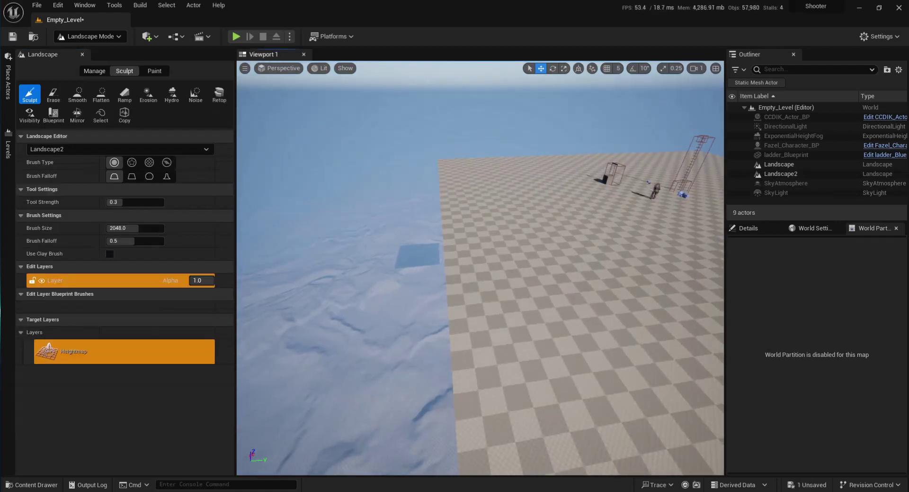
right_click_drag(311, 197, 311, 197)
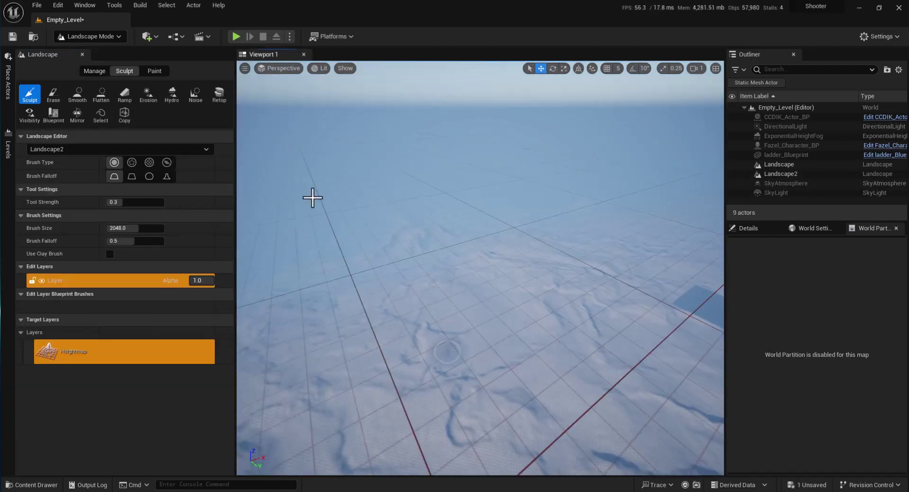
left_click(696, 69)
left_click_drag(702, 91, 758, 92)
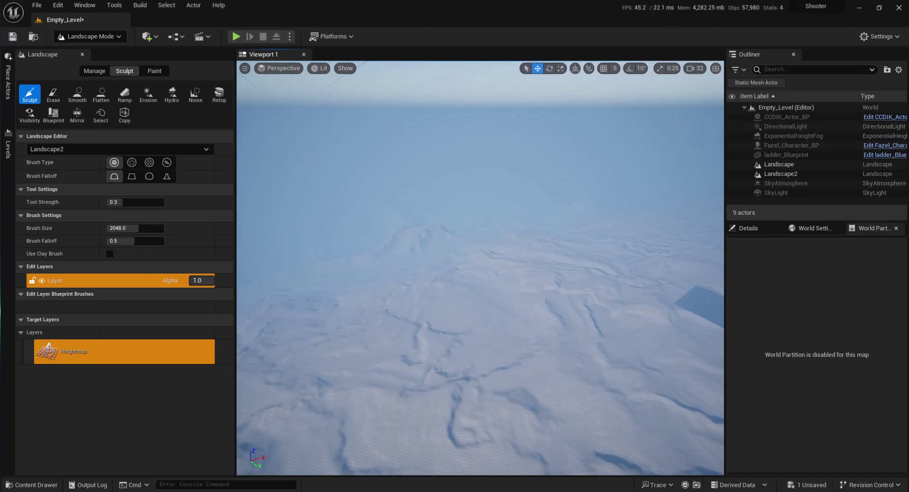
right_click_drag(474, 266, 474, 265)
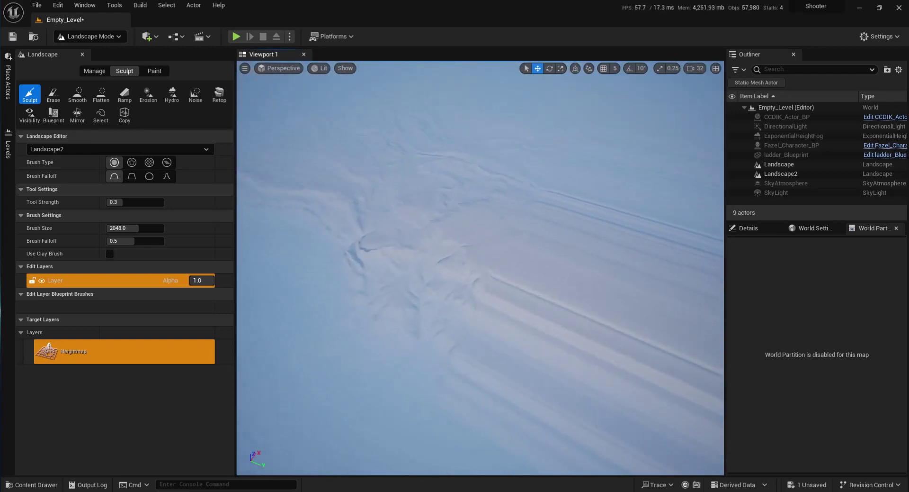
right_click_drag(435, 211, 436, 211)
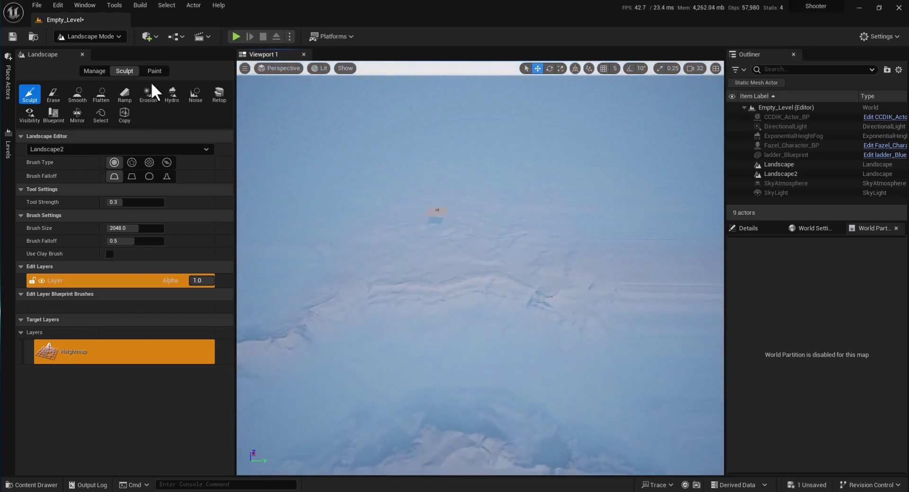
left_click(94, 71)
left_click(34, 93)
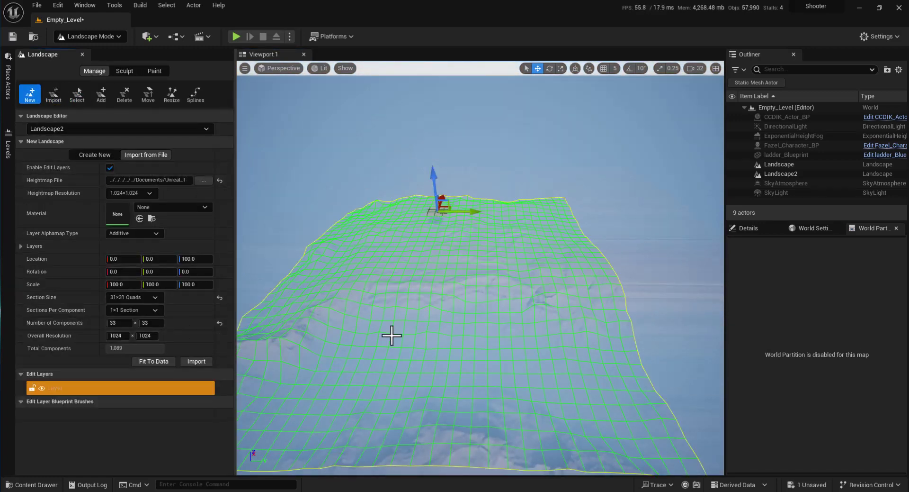
Step: Import the heightmap as Landscape3 with 31×31 quad sections and Z scale 400
right_click_drag(392, 335, 373, 348)
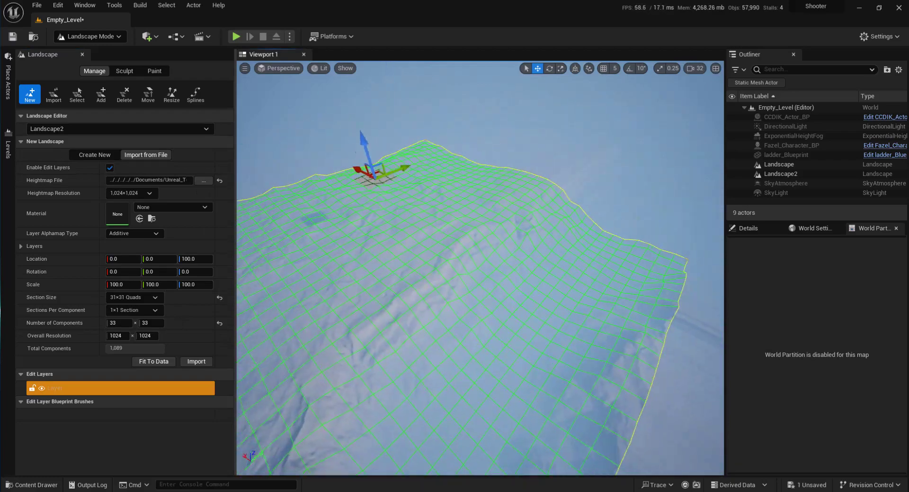
left_click(219, 297)
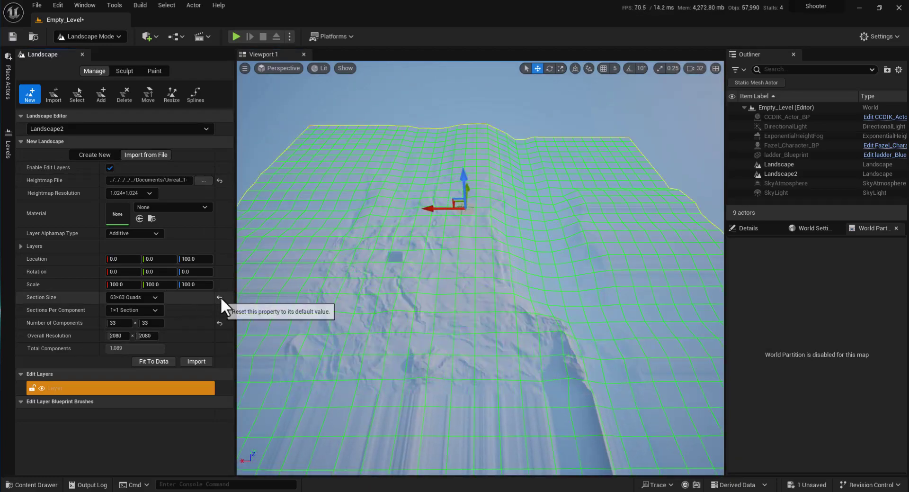
left_click(137, 298)
left_click(137, 332)
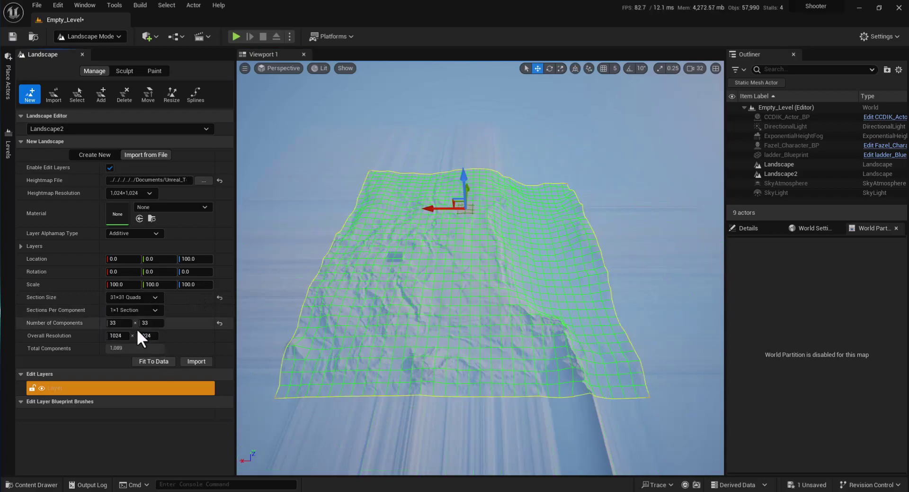
left_click_drag(189, 284, 204, 284)
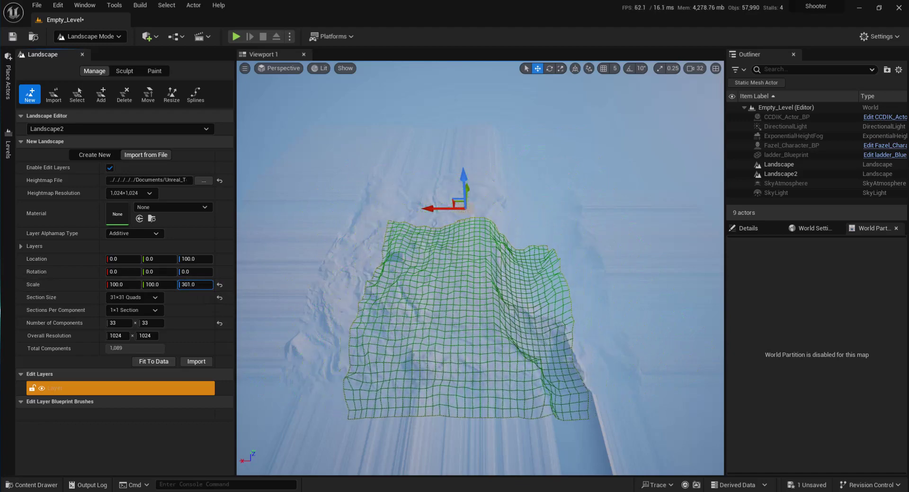
left_click_drag(203, 284, 227, 284)
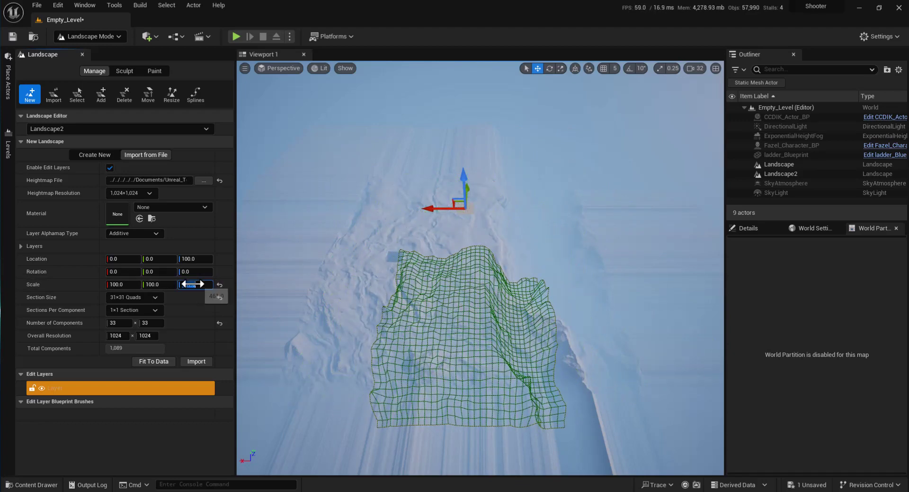
key("Return")
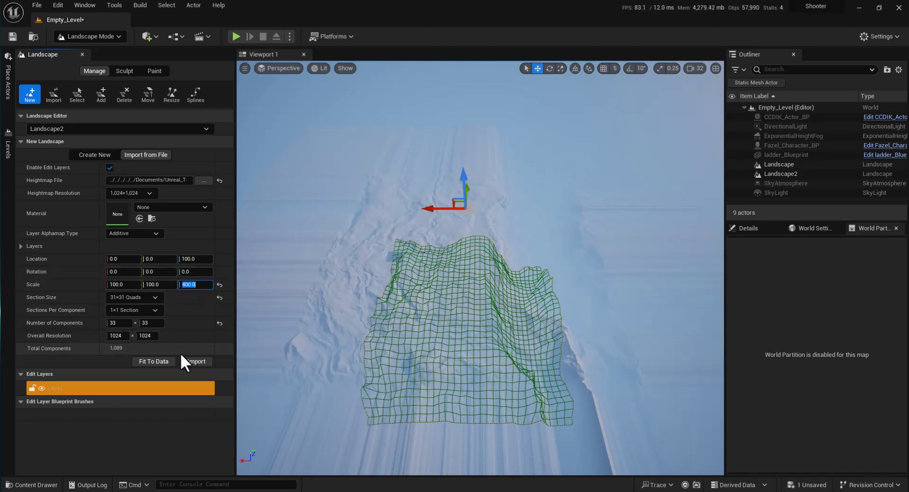
left_click(202, 360)
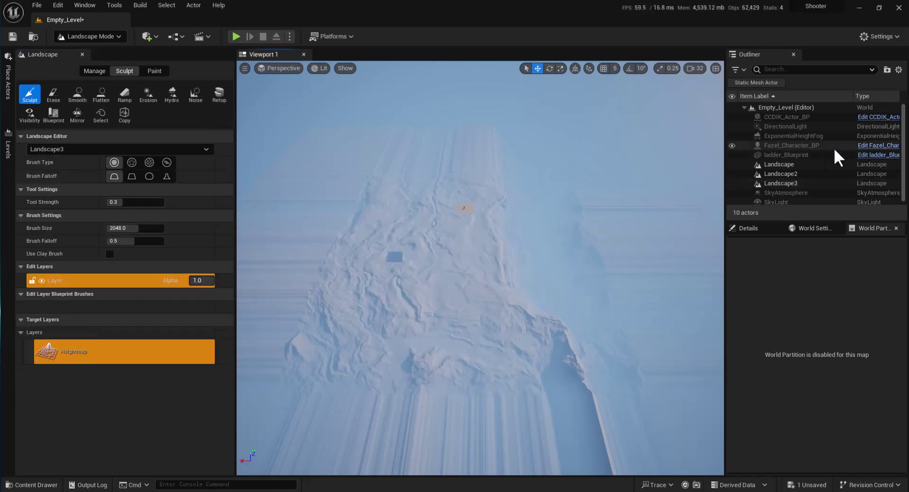
Step: Delete Landscape2 from the level and hide Landscape3
left_click(802, 174)
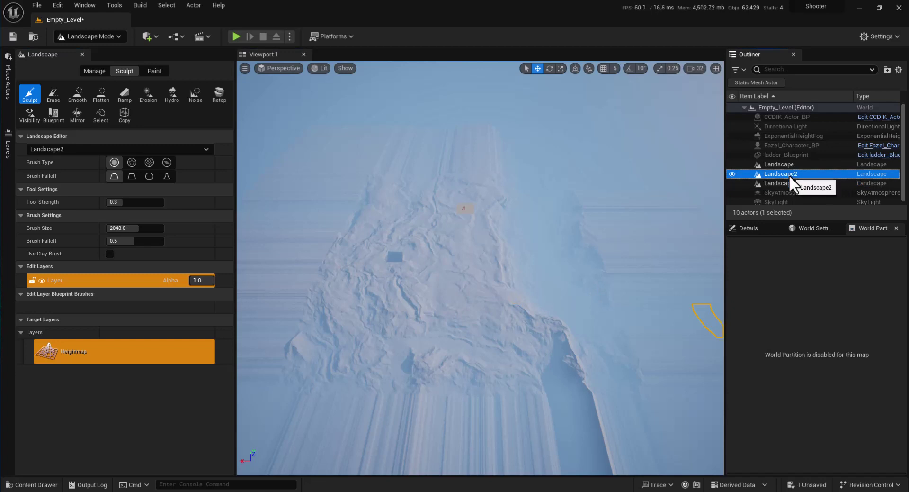
key("Delete")
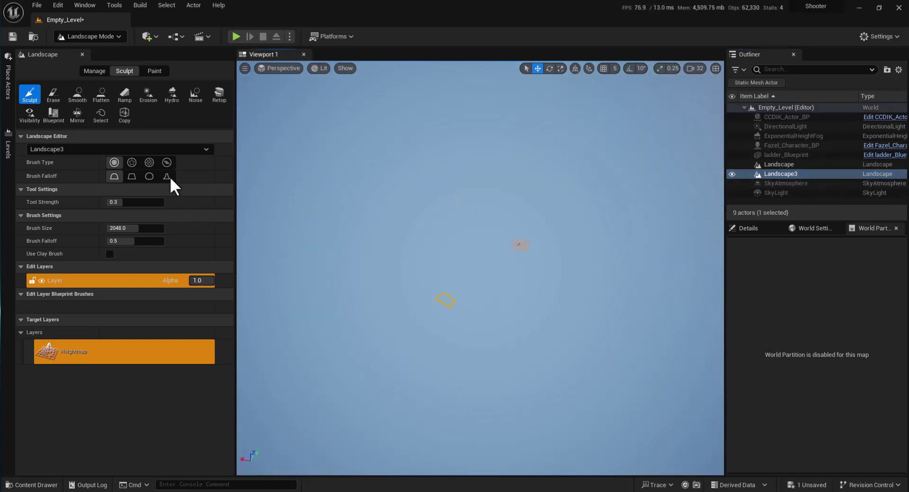
left_click(86, 72)
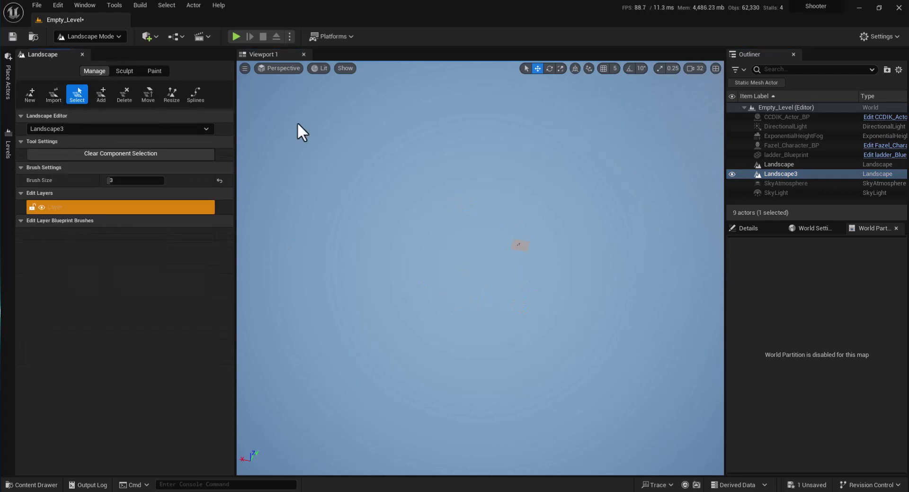
left_click(732, 173)
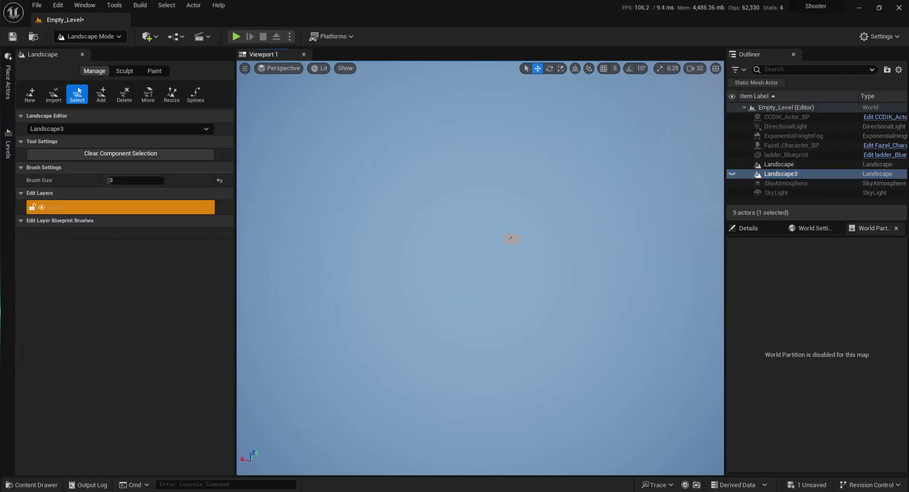
right_click_drag(494, 259, 493, 260)
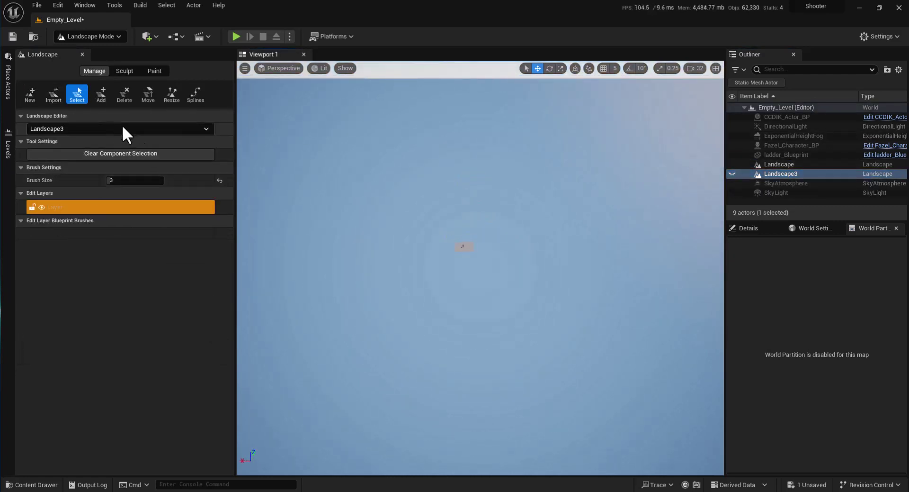
Step: Back out of the new-landscape setup and switch from Landscape Mode to Selection Mode
left_click(37, 91)
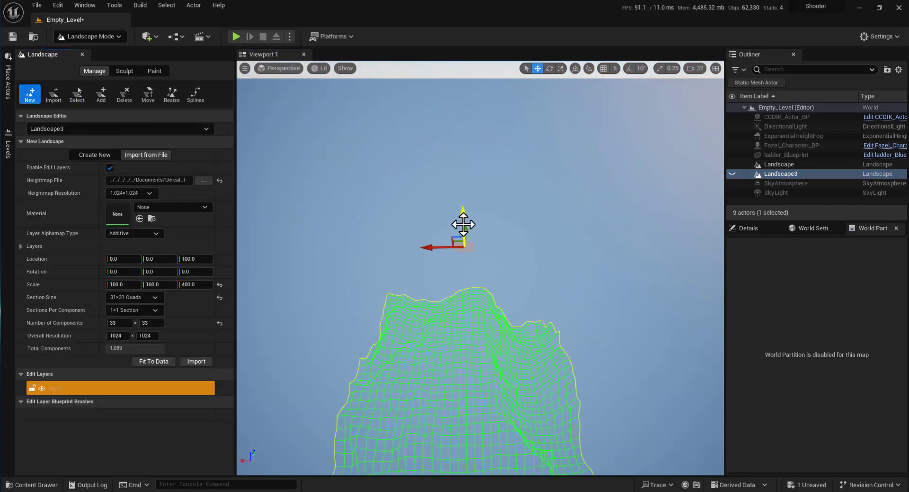
right_click_drag(463, 225, 464, 224)
key("shift+2")
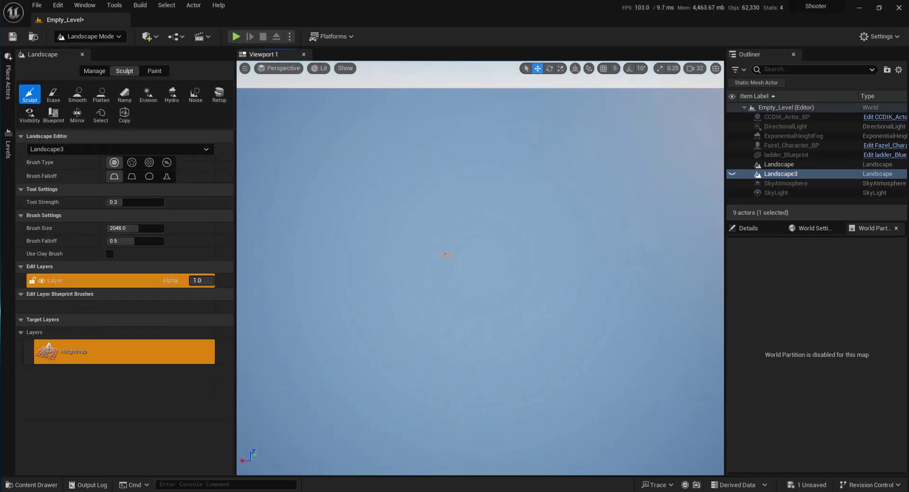
right_click_drag(439, 350, 438, 350)
left_click(93, 71)
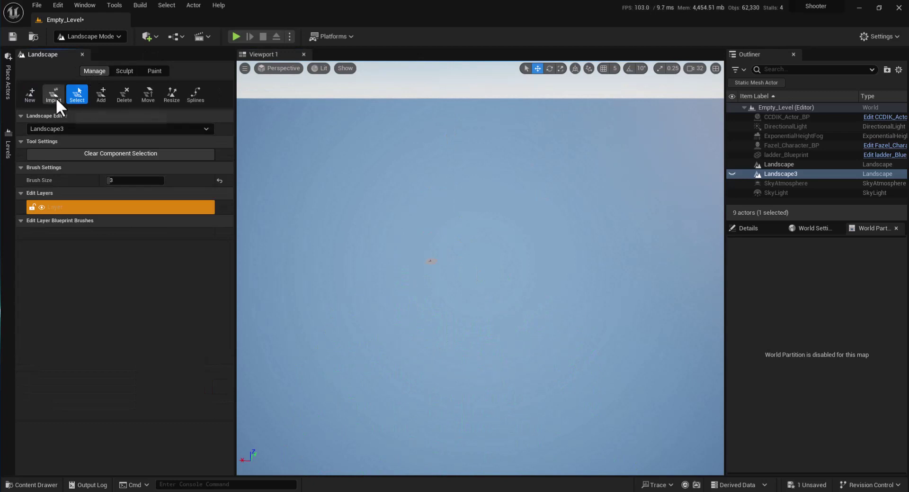
left_click(90, 36)
left_click(90, 49)
Step: Make Landscape3 visible again and raise it high above the ground along Z
left_click(684, 174)
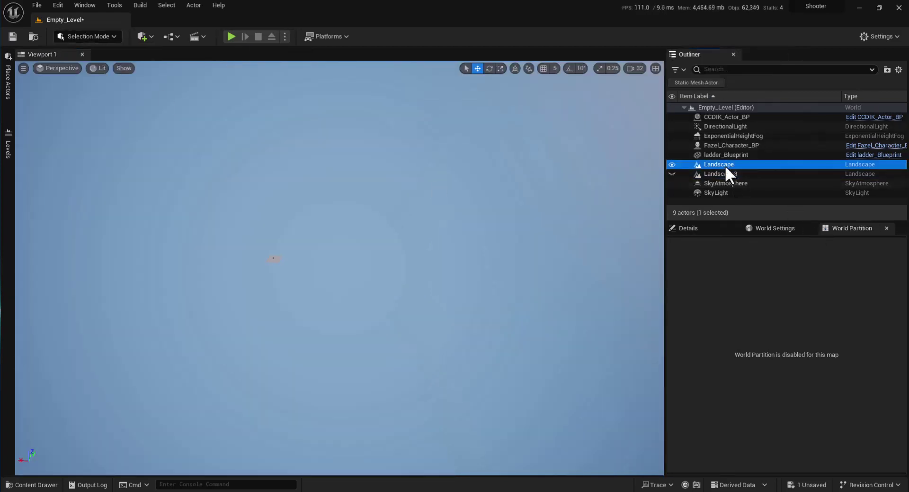
left_click(672, 173)
right_click_drag(479, 284, 480, 284)
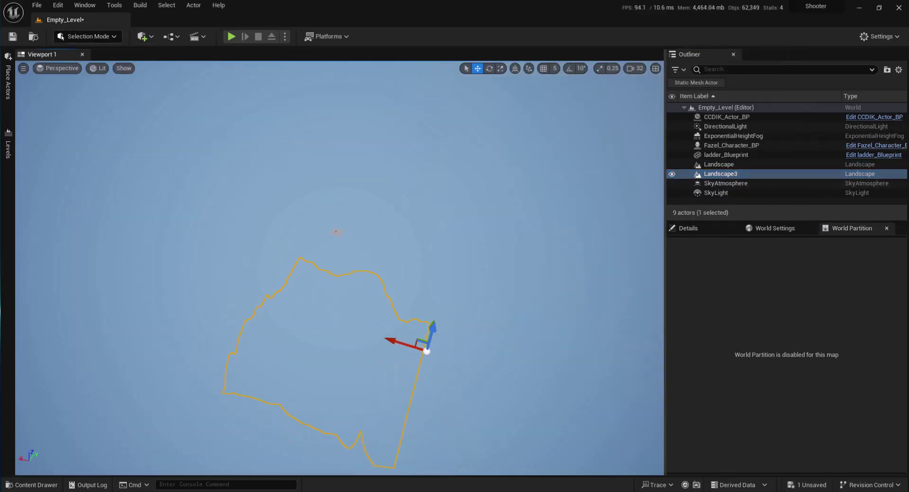
left_click_drag(408, 328, 398, 261)
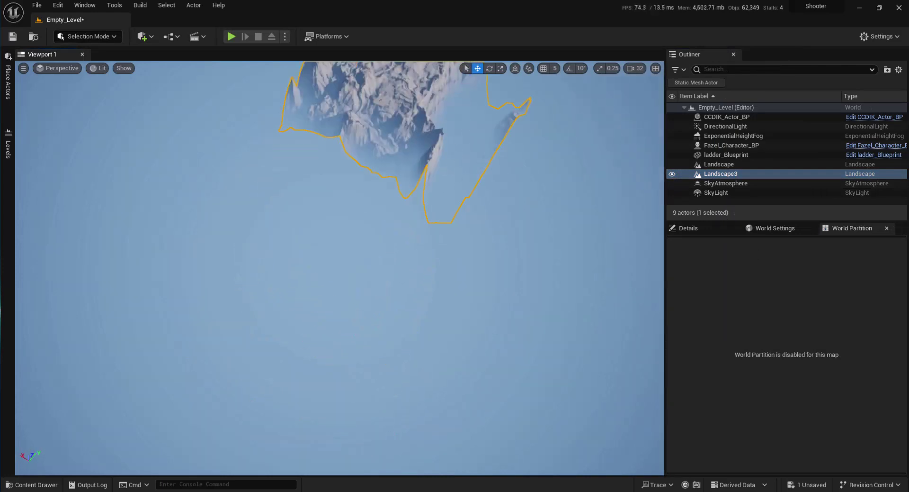
left_click_drag(429, 256, 466, 64)
right_click_drag(307, 93, 293, 110)
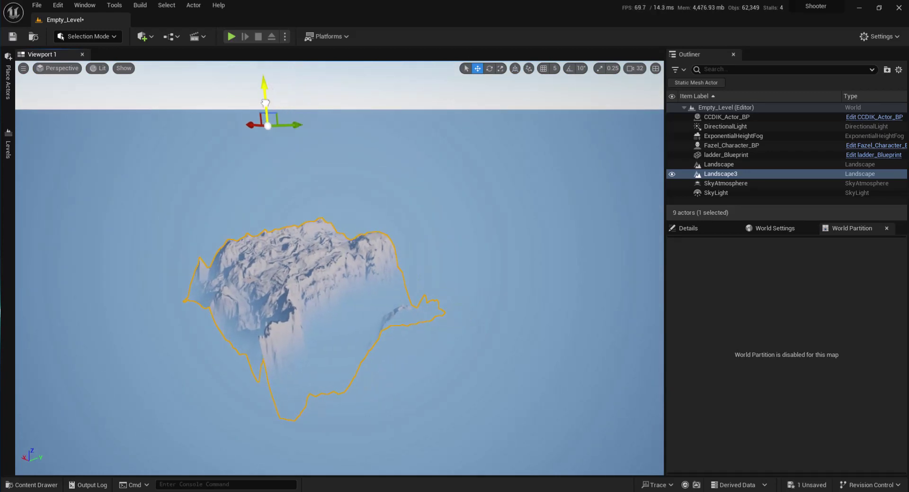
left_click_drag(265, 102, 263, 66)
right_click_drag(305, 126, 304, 126)
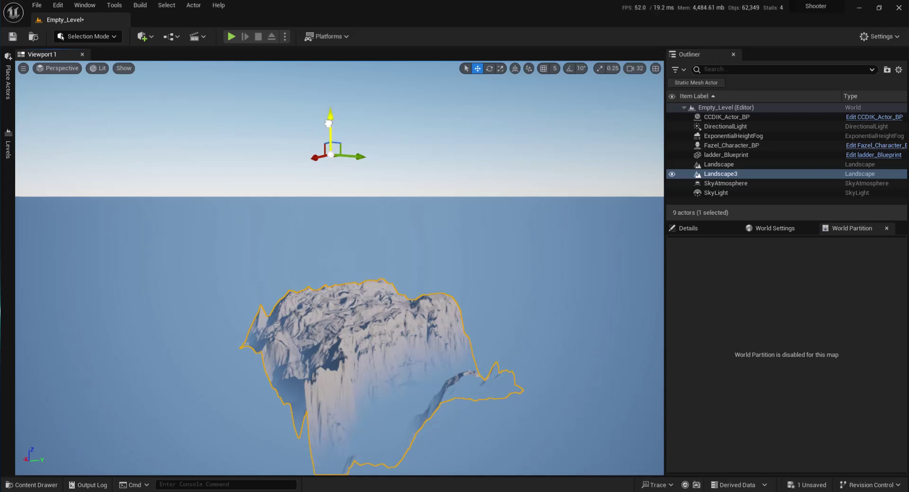
left_click_drag(328, 123, 329, 66)
Step: Lower the ExponentialHeightFog beneath Landscape3, then reselect Landscape3
left_click(763, 126)
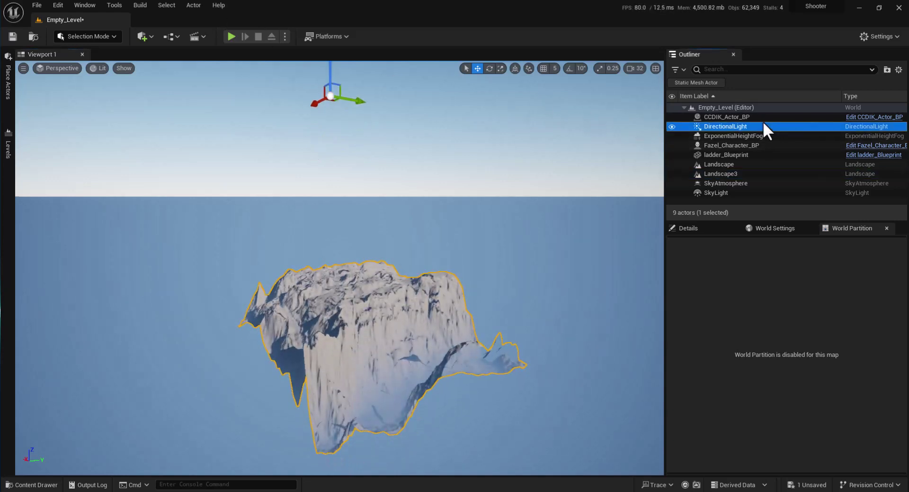
left_click(758, 136)
mouse_move(304, 326)
left_mouse_down()
mouse_move(303, 294)
mouse_move(308, 416)
left_mouse_up()
right_click_drag(309, 417, 309, 353)
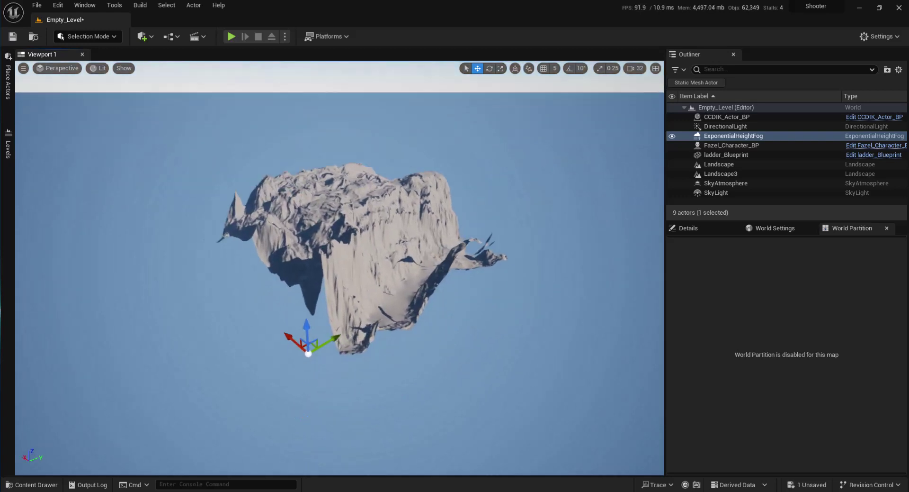
scroll(375, 290, "up", 3)
left_click(320, 242)
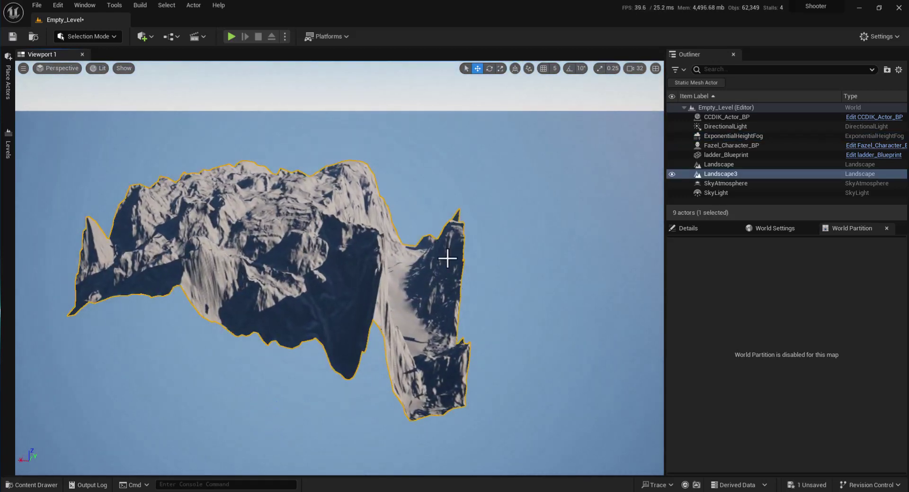
right_click_drag(448, 258, 171, 413)
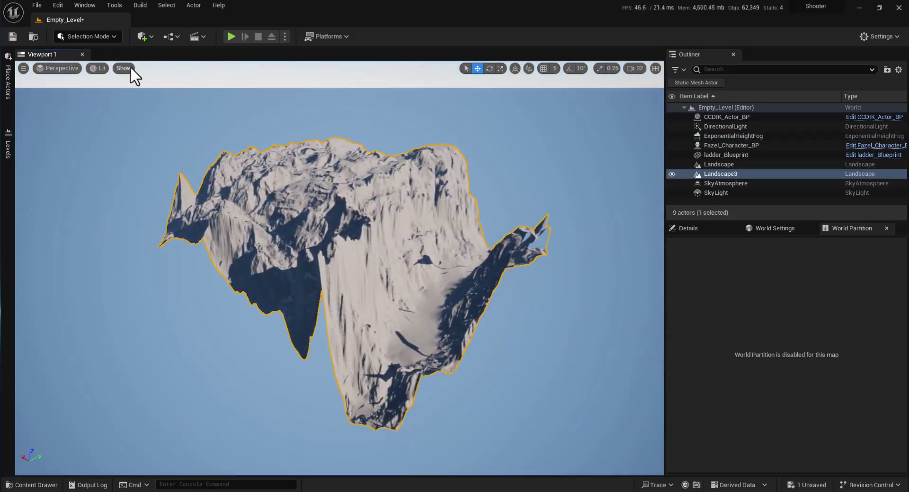
Step: In Landscape Mode, start a new landscape import and raise its location to Z 92698
left_click(73, 37)
left_click(110, 59)
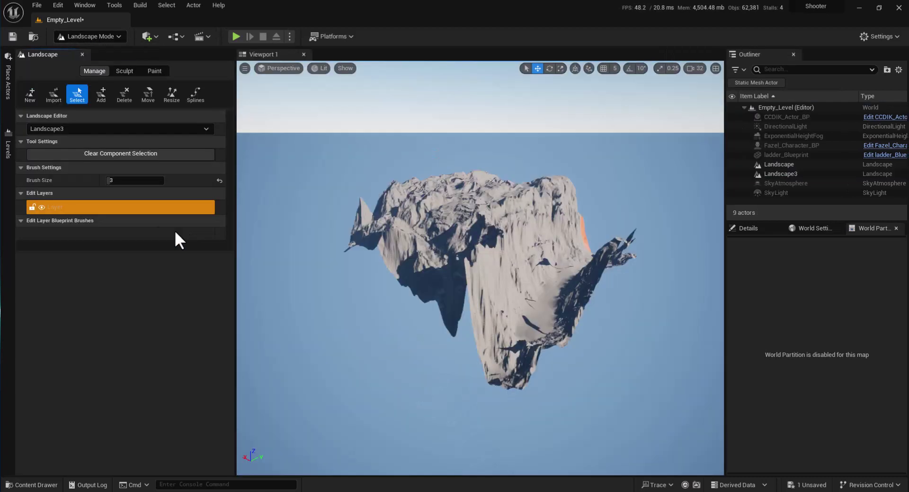
left_click(32, 94)
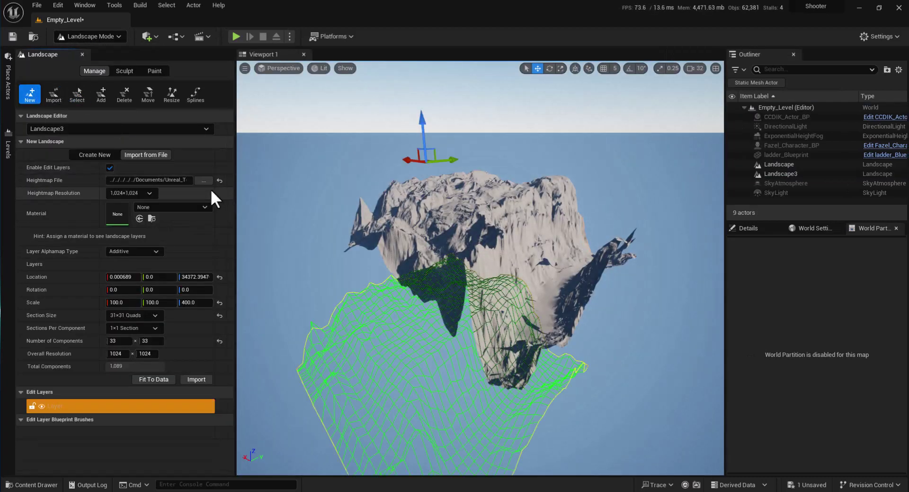
left_click_drag(202, 280, 192, 279)
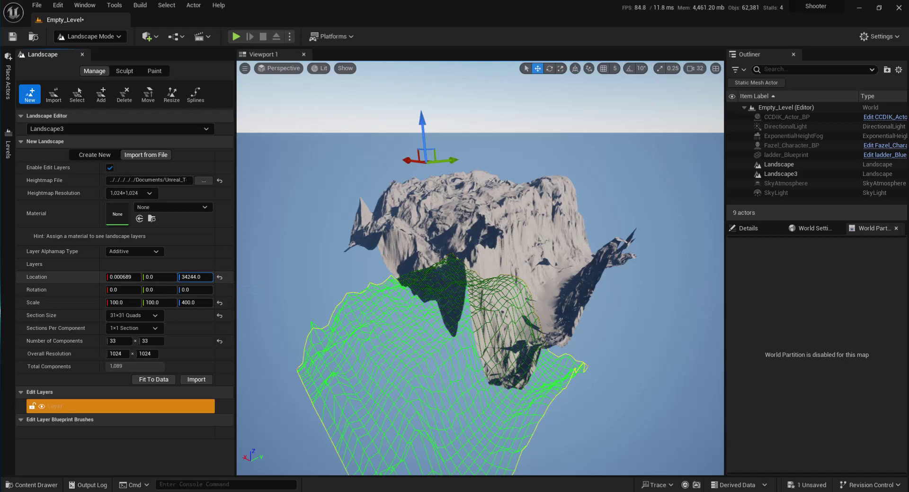
left_click(220, 277)
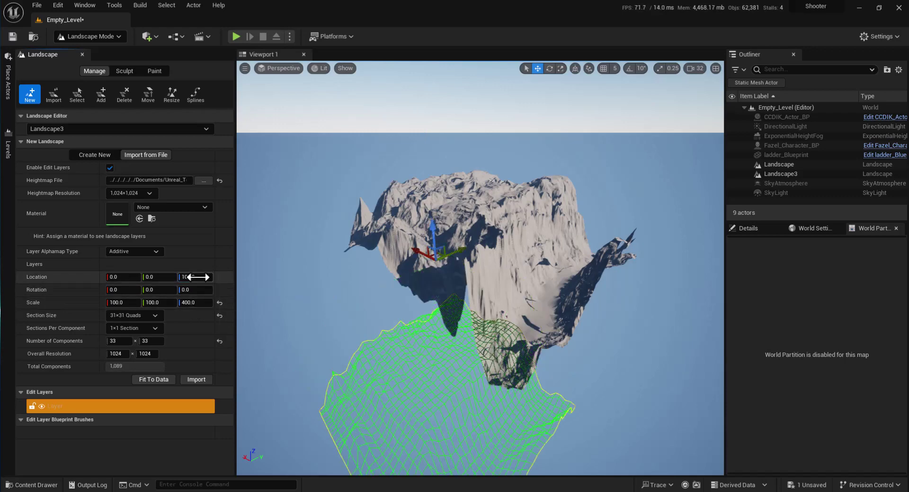
left_click_drag(433, 230, 420, 161)
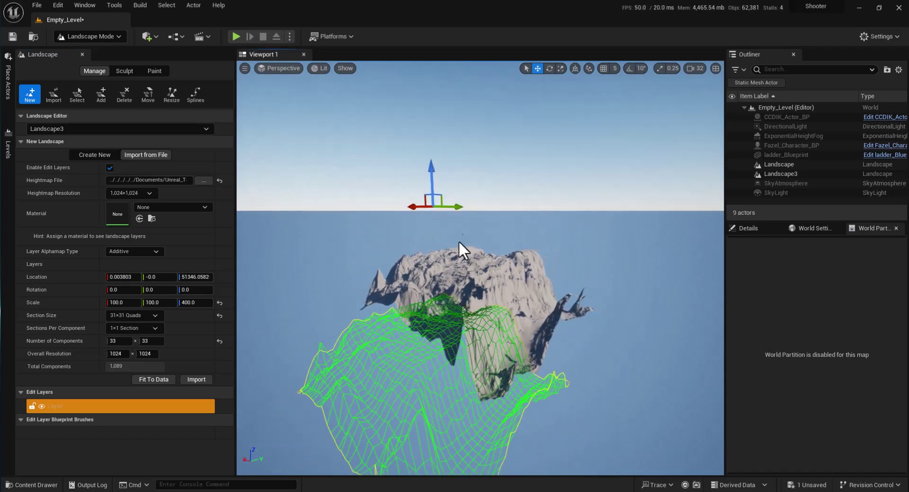
left_click_drag(424, 187, 428, 94)
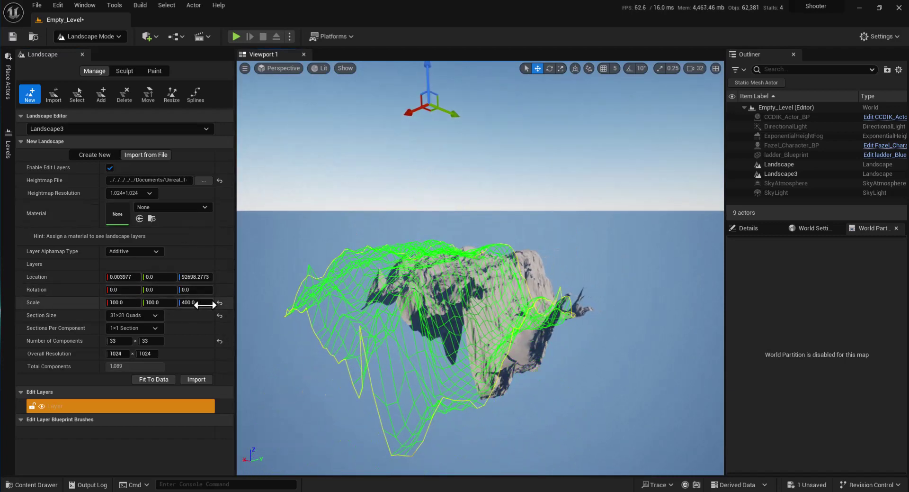
Step: Set the vertical scale to 200, import the heightmap as Landscape2, and select Landscape3
type("200")
key("Return")
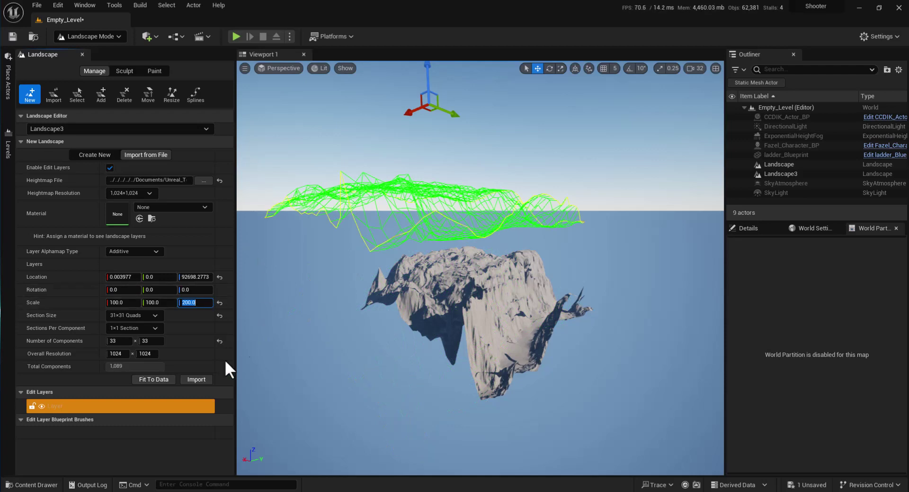
left_click(194, 379)
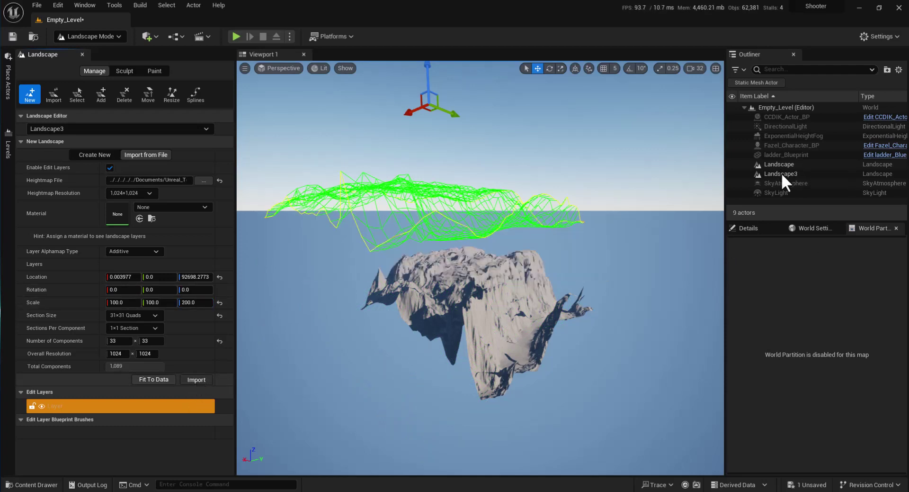
left_click(797, 181)
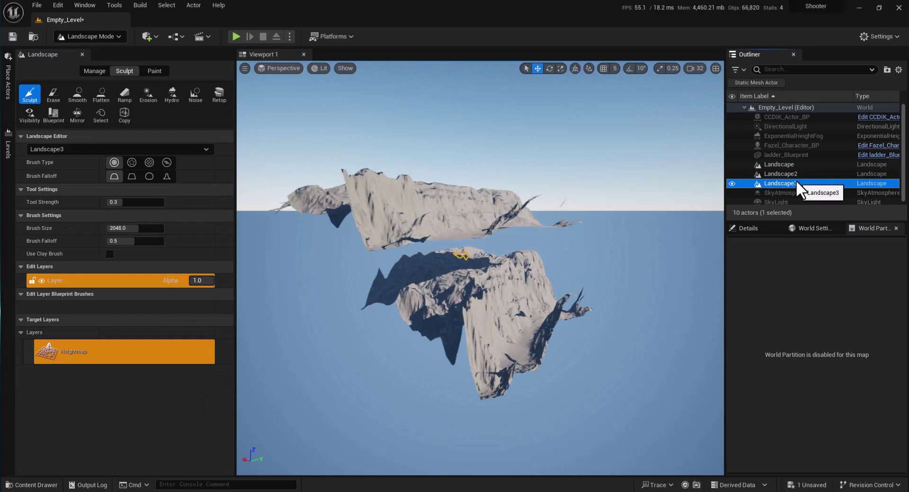
Step: Delete Landscape3 and fly the camera in over the remaining terrain
key("Delete")
mouse_move(480, 237)
right_mouse_down()
mouse_move(481, 284)
mouse_move(481, 267)
right_mouse_up()
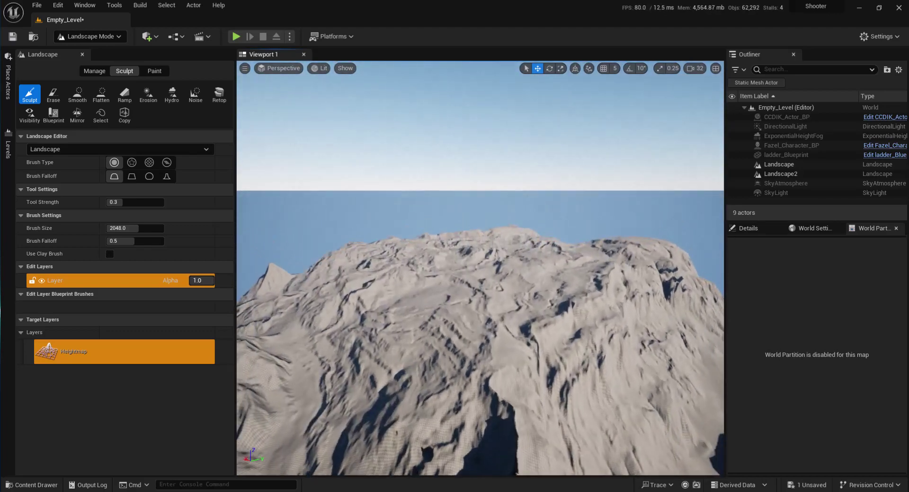
Step: In the Content Drawer, expand Megascans > Surfaces and view Icelandic_Jagged_Rock and Snow_Covered_Ground assets
left_click(32, 484)
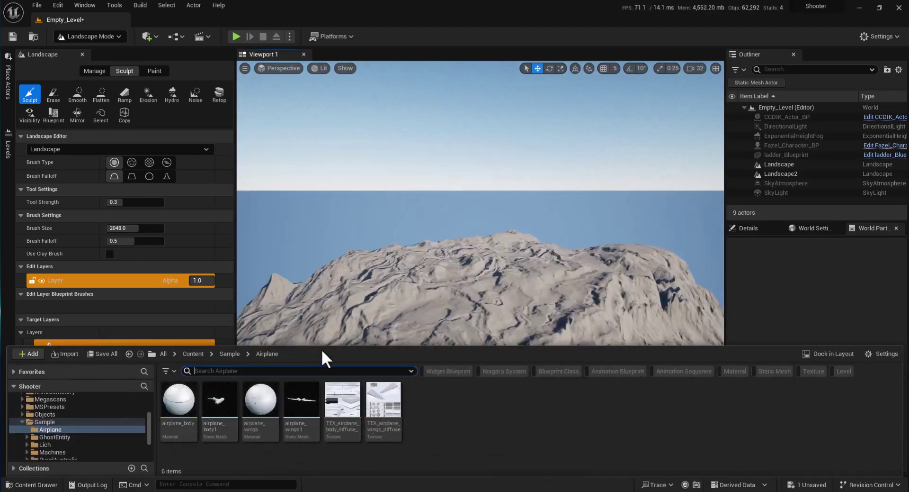
left_click(22, 422)
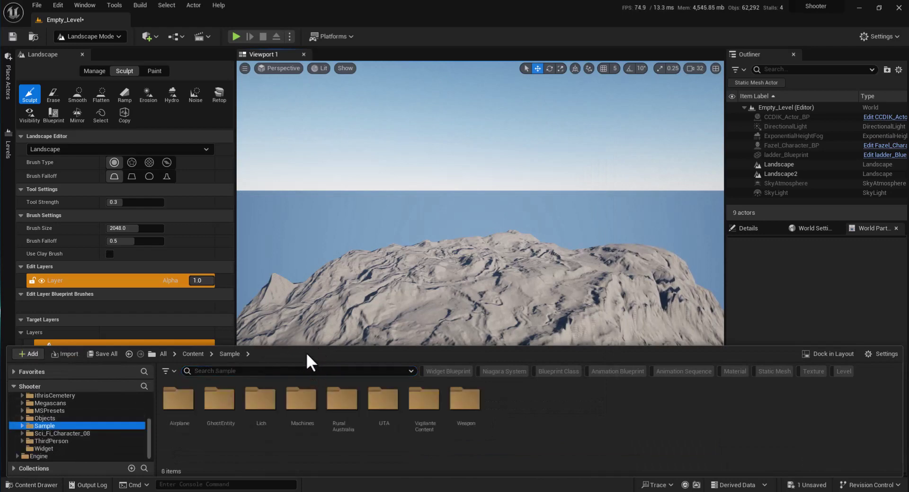
left_click_drag(303, 347, 303, 260)
left_click(50, 388)
left_click(21, 388)
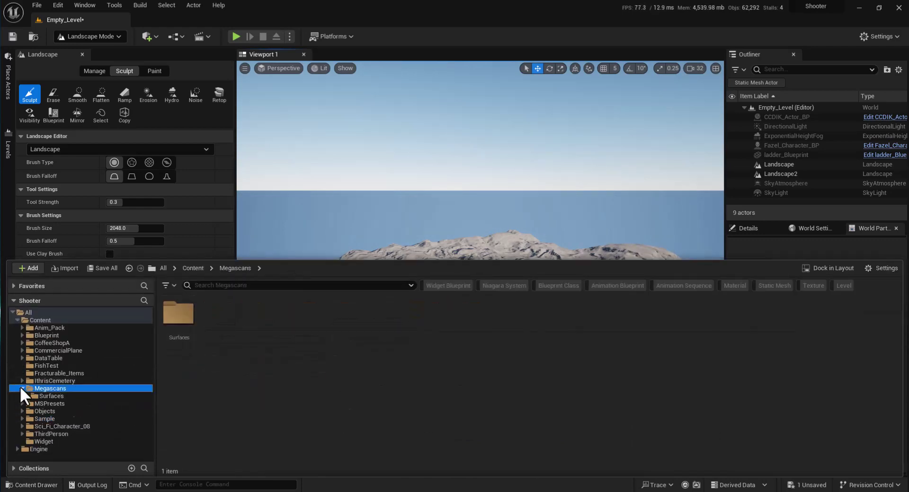
left_click(27, 396)
left_click(66, 403)
scroll(98, 431, "down", 2)
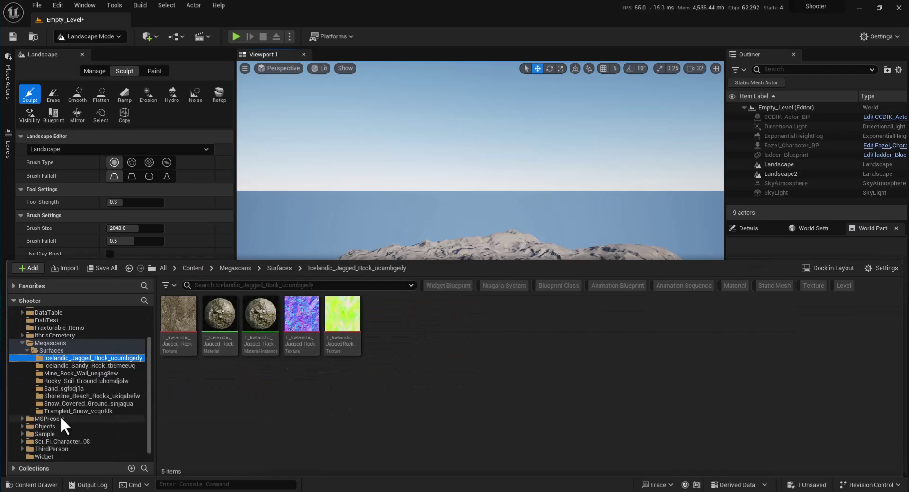
left_click(56, 403)
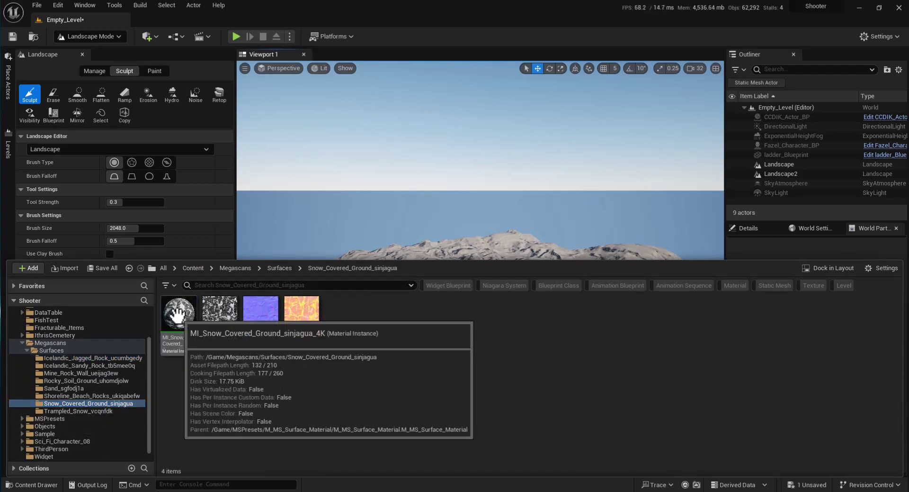
scroll(78, 412, "down", 1)
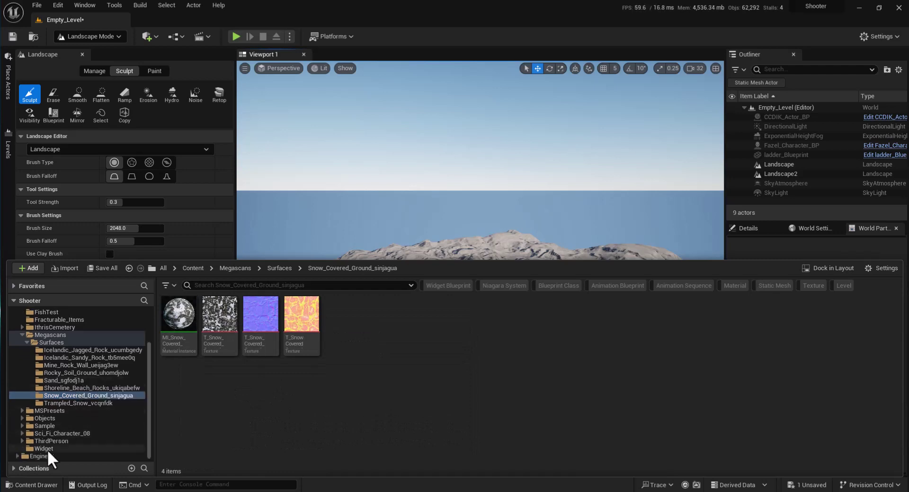
scroll(45, 368, "up", 3)
Step: Delete the Snowfall-Hard, Snowfall-Snow and Snowfall-Depth textures from Content
left_click(38, 319)
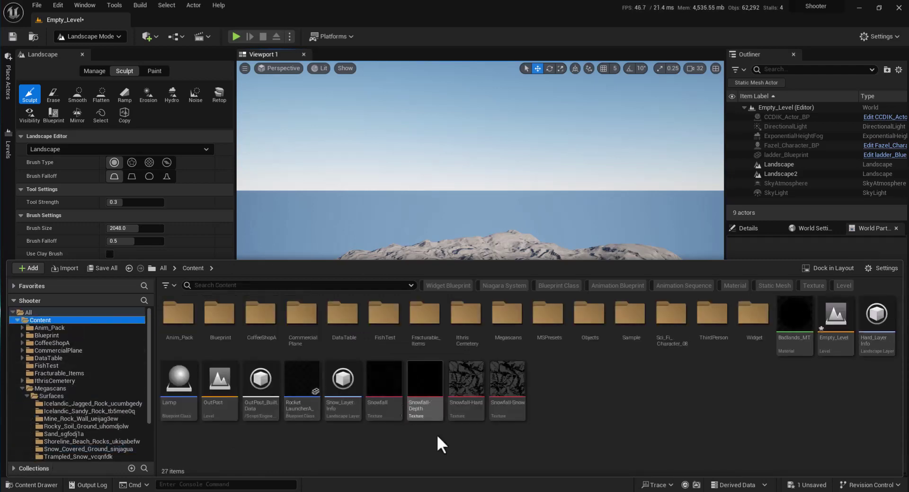
right_click(536, 427)
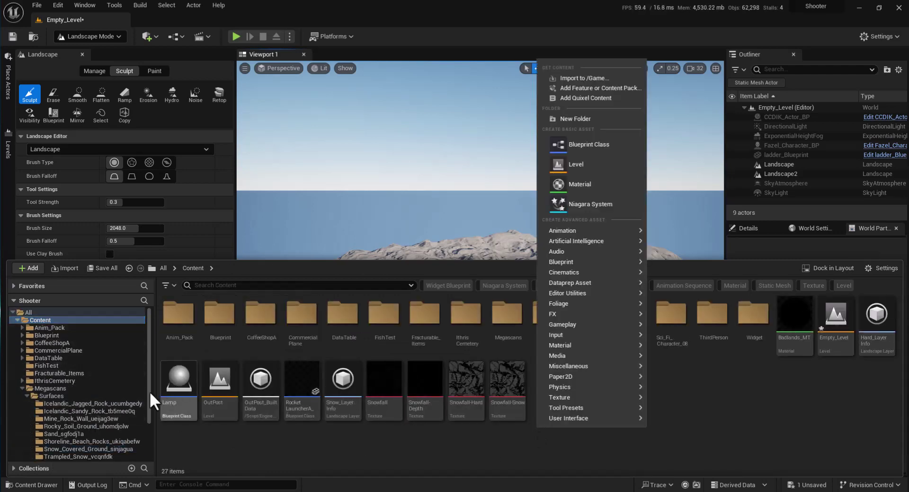
left_click(462, 379)
left_click(464, 384)
key("Delete")
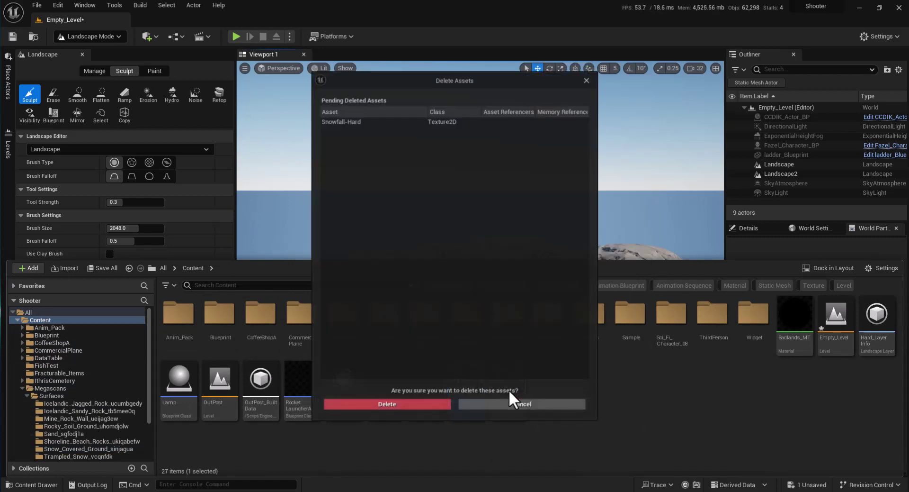
left_click(421, 403)
left_click(462, 401)
key("Delete")
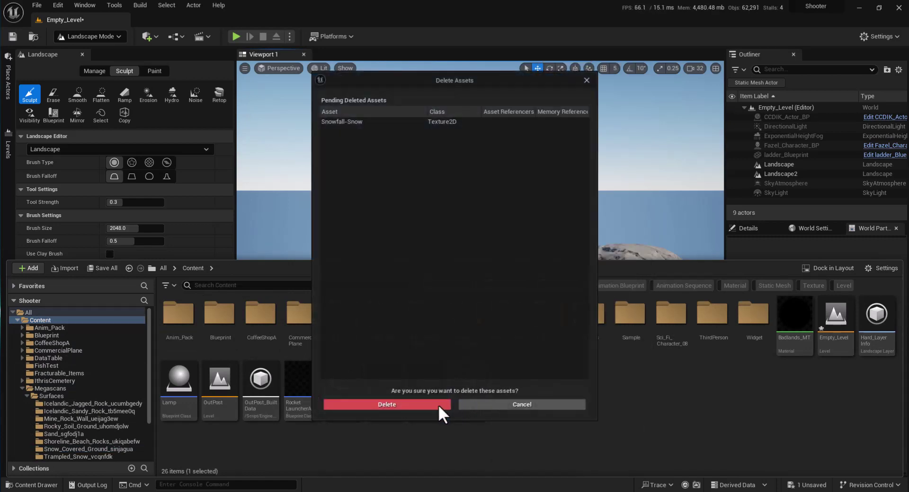
left_click(439, 404)
left_click(424, 391)
key("Delete")
left_click(403, 406)
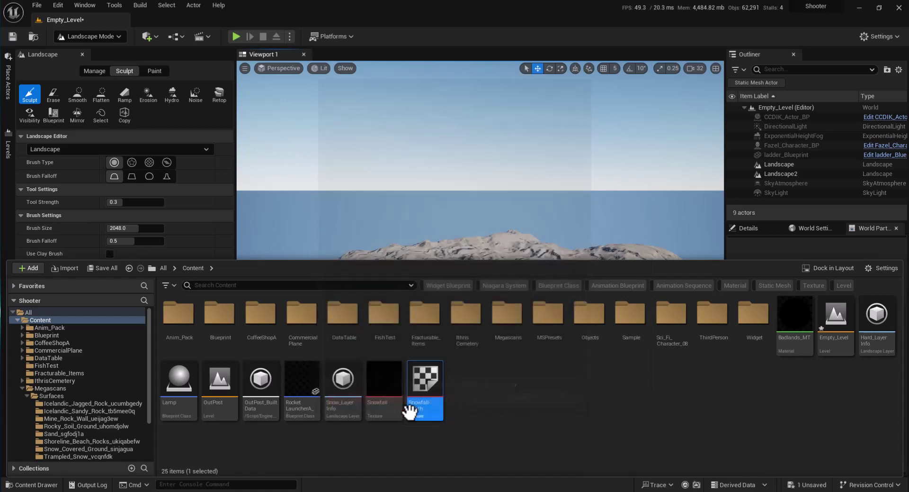
Step: Force-delete Badlands_MT, Hard_Layer Info and Snow_Layer Info
left_click(794, 326, "ctrl")
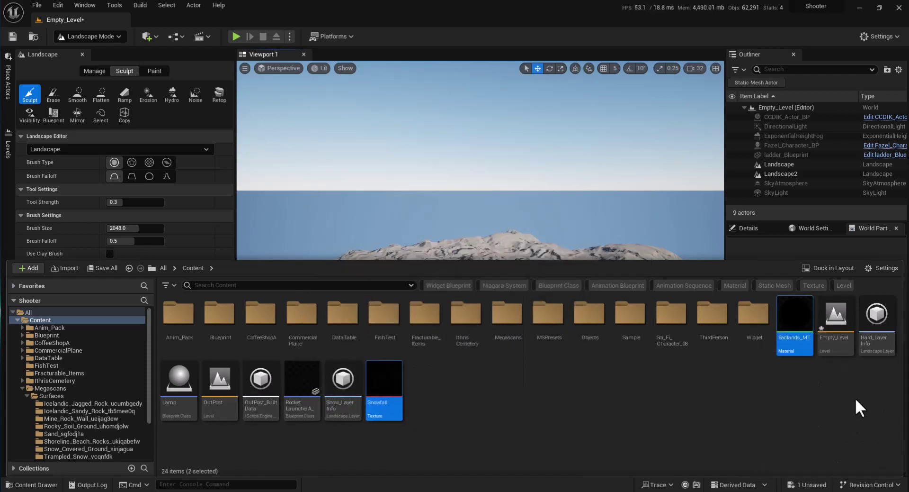
left_click(876, 315, "ctrl")
key("Delete")
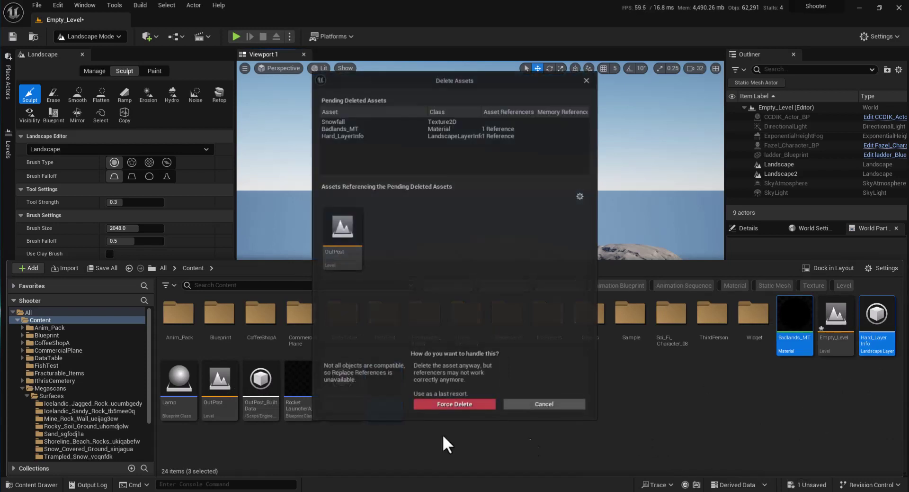
left_click(457, 405)
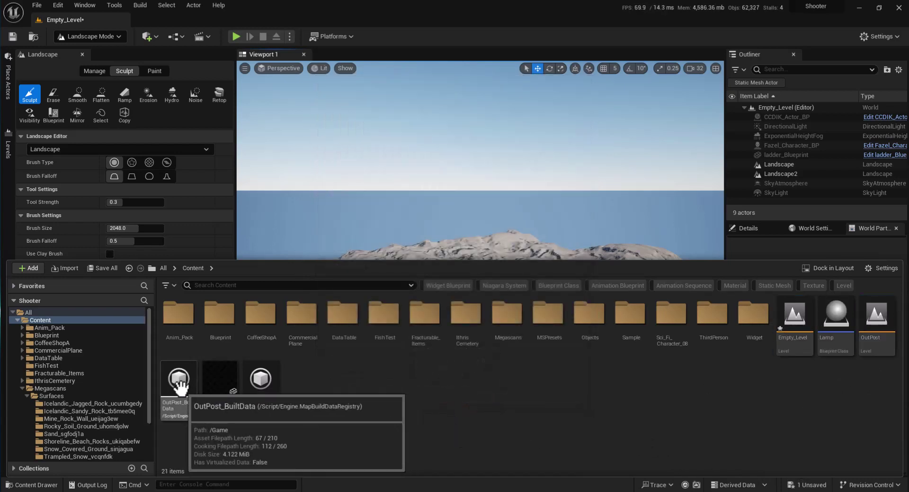
left_click(262, 409)
key("Delete")
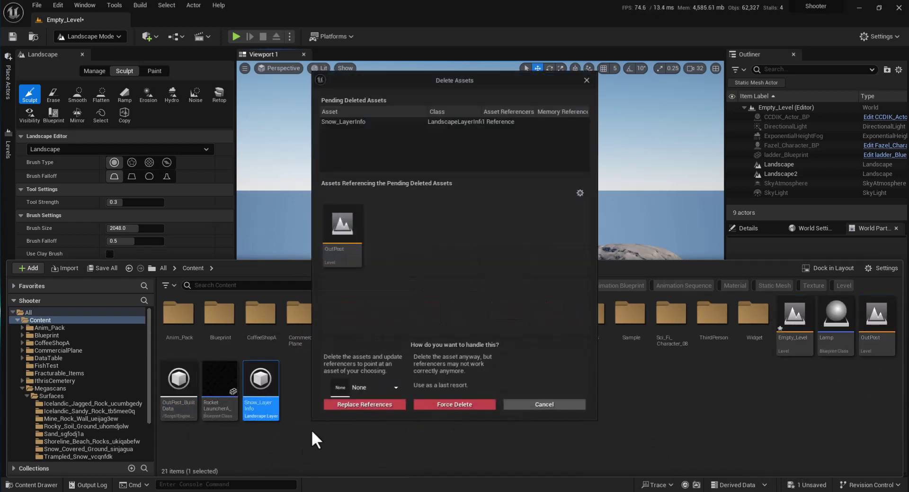
left_click(445, 401)
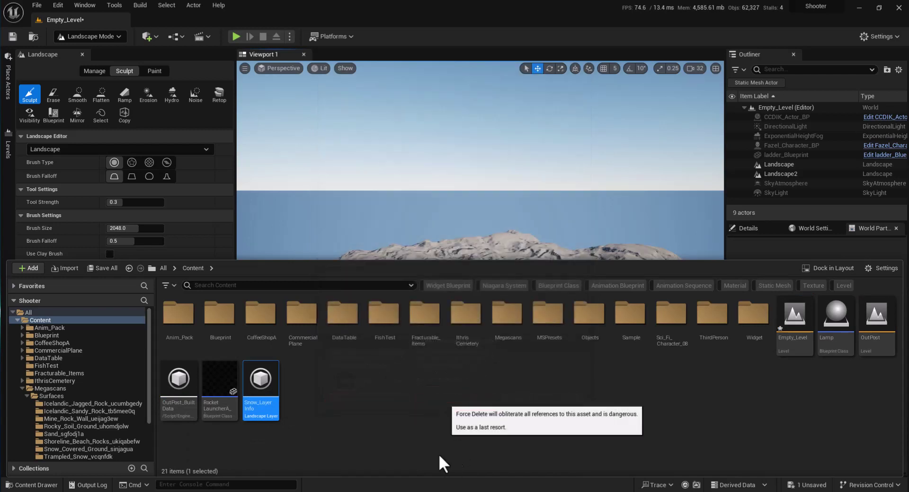
right_click(313, 393)
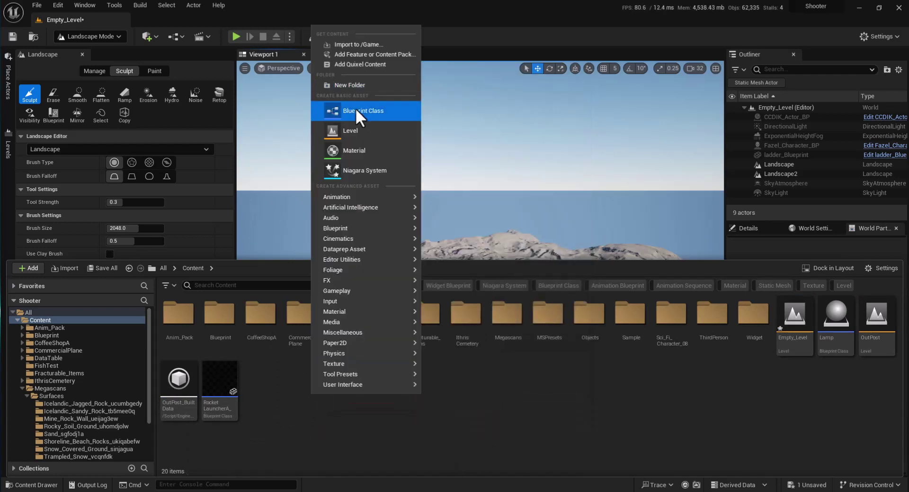
Step: Create a Badlands material with Use Material Attributes on and dock its editor beside Empty_Level
left_click(350, 151)
type("Bric")
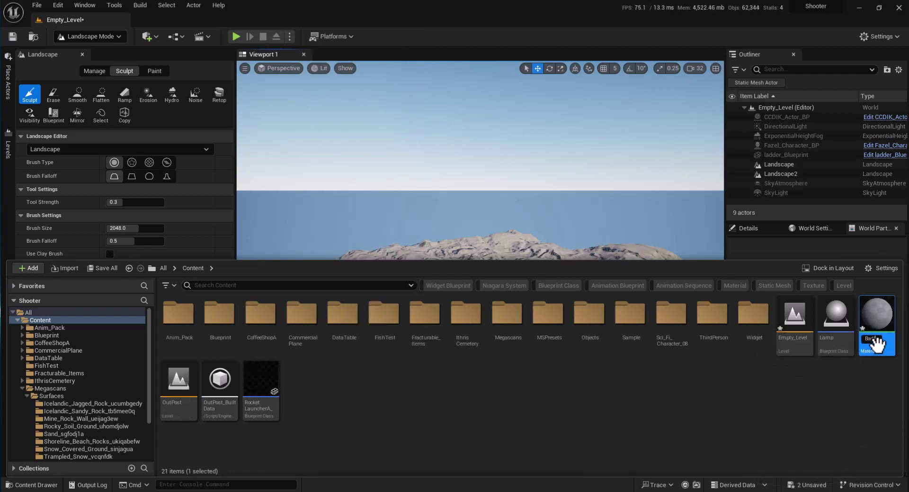
key("Return")
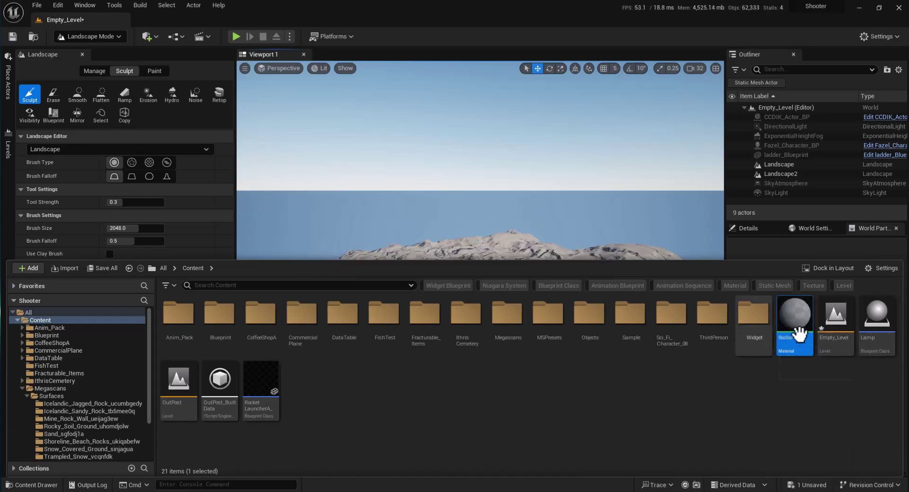
double_click(791, 332)
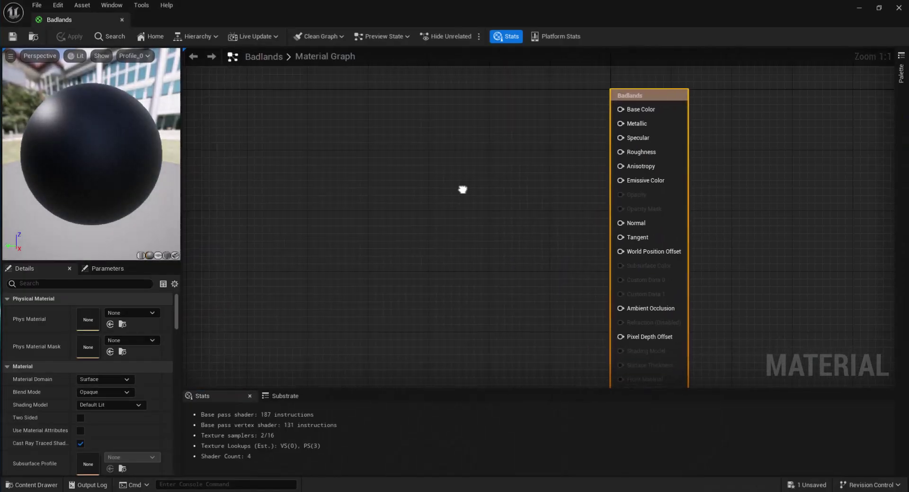
left_click(80, 430)
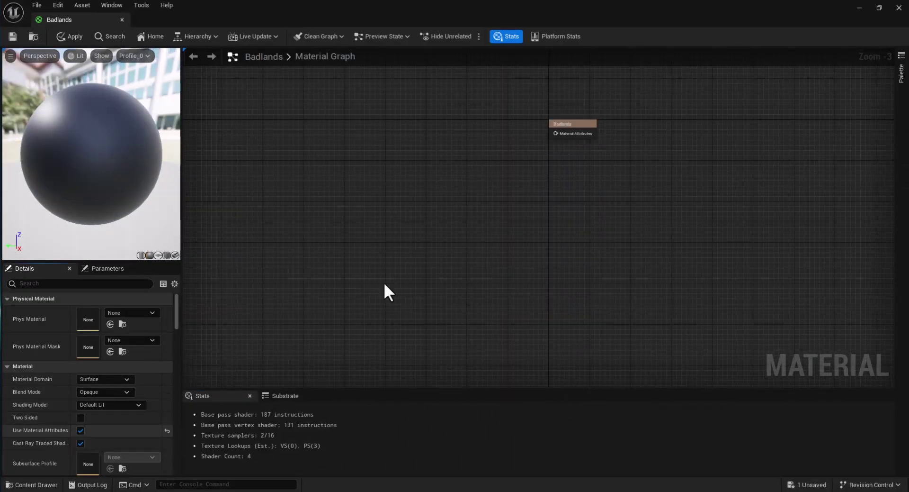
scroll(313, 346, "up", 2)
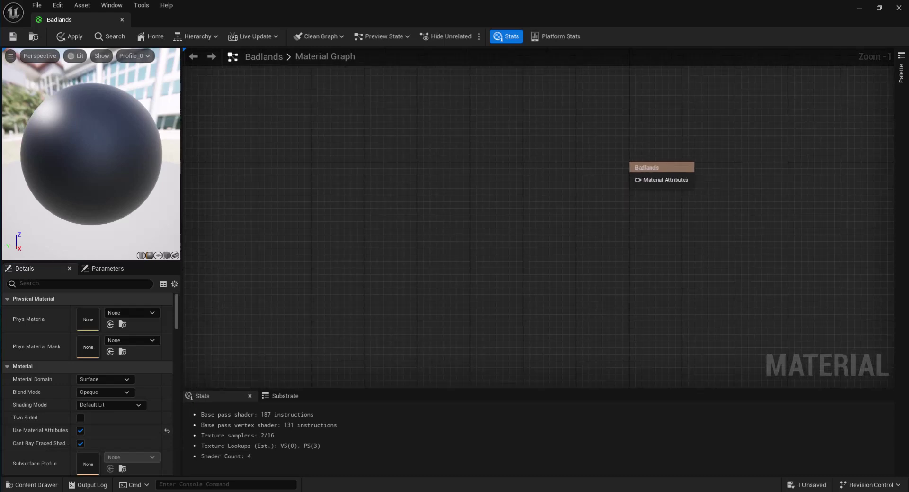
left_click_drag(59, 19, 177, 22)
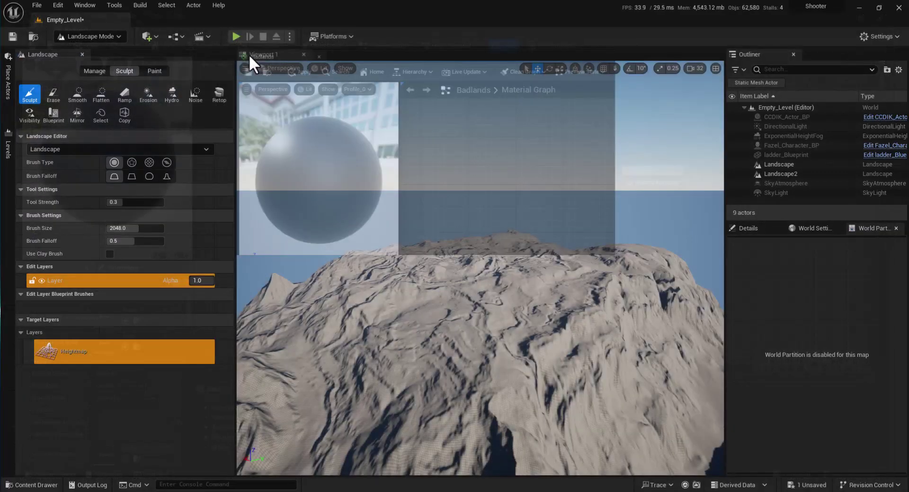
Step: Back in Selection Mode, set Badlands as Landscape2's Landscape Material
left_click(110, 26)
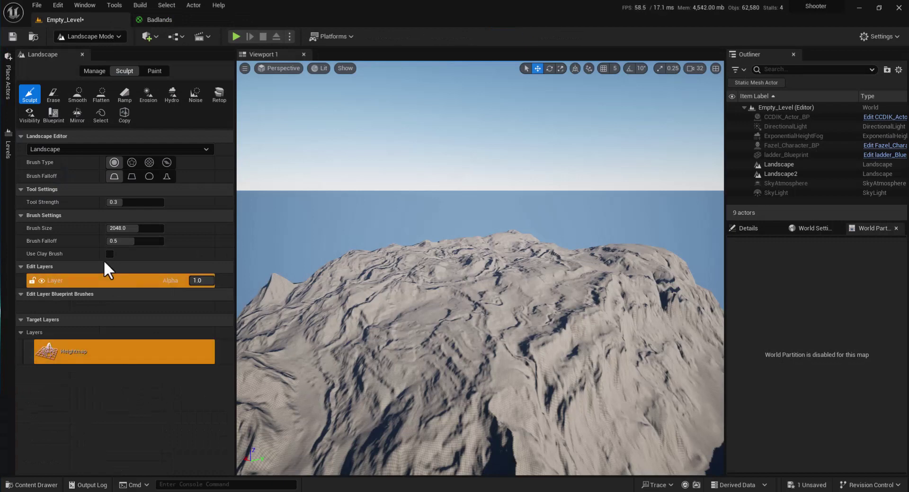
left_click(102, 37)
left_click(90, 51)
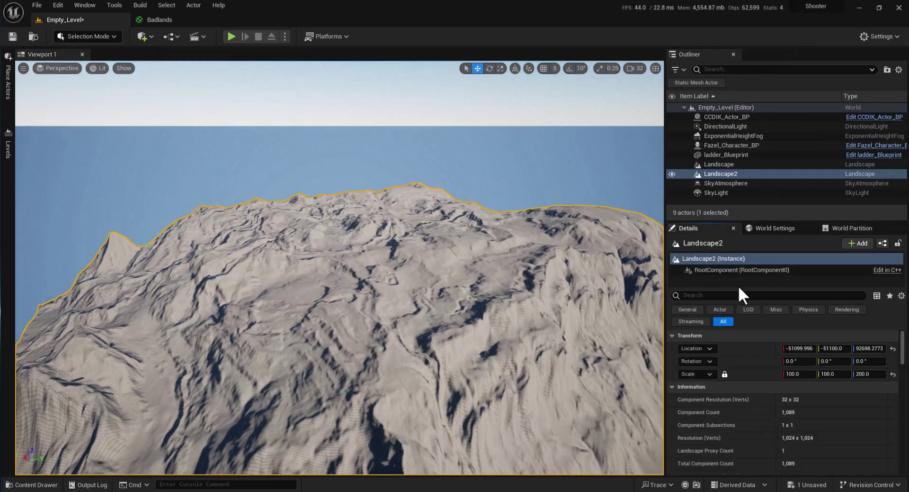
scroll(786, 370, "down", 5)
scroll(800, 396, "down", 3)
scroll(807, 400, "down", 2)
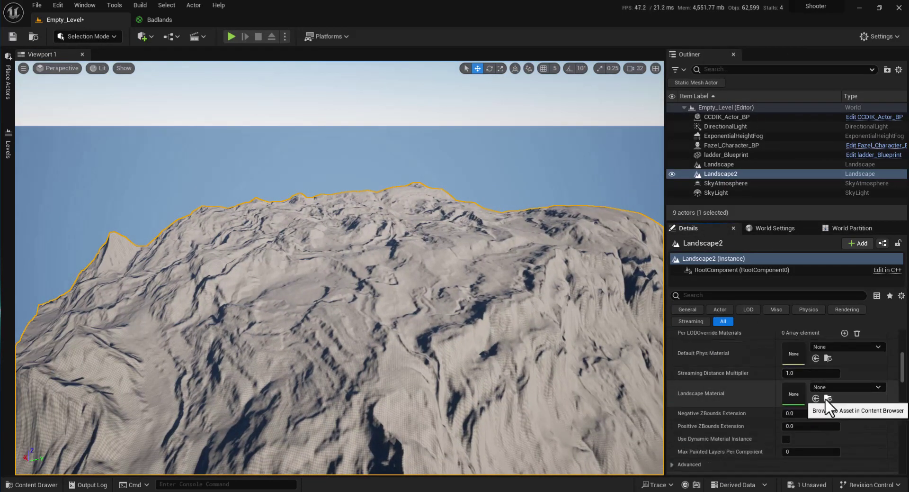
left_click(827, 398)
left_click(797, 324)
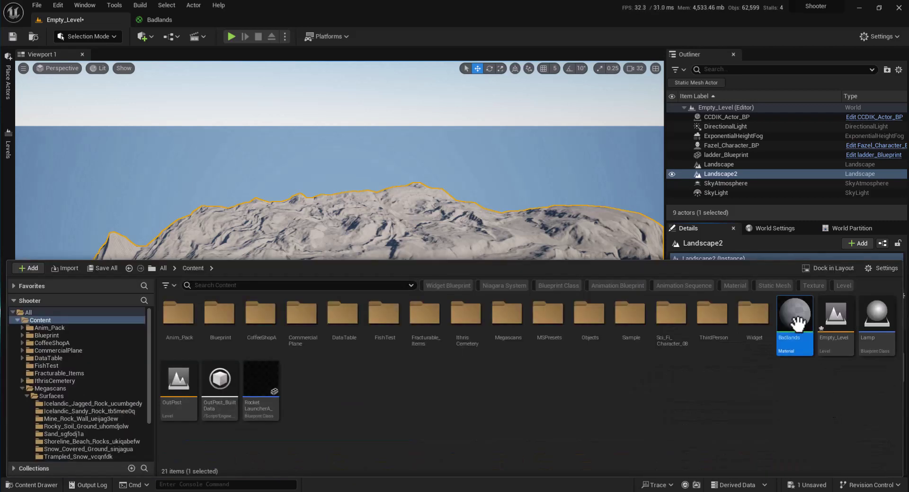
left_click(779, 258)
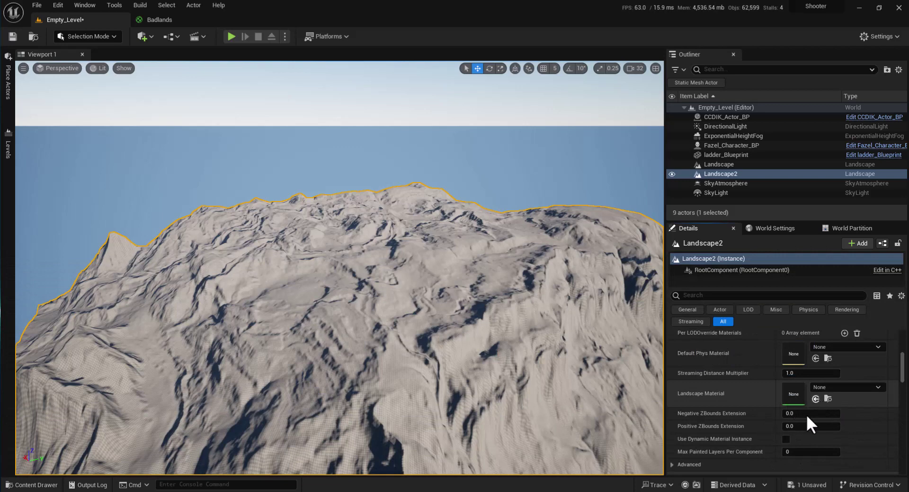
left_click(815, 398)
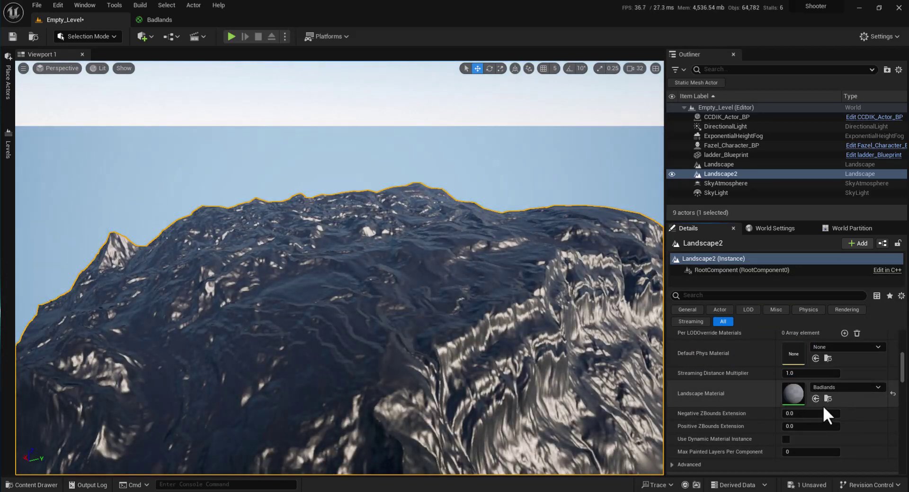
Step: Reopen the Badlands material from the Content Browser for editing
left_click(828, 398)
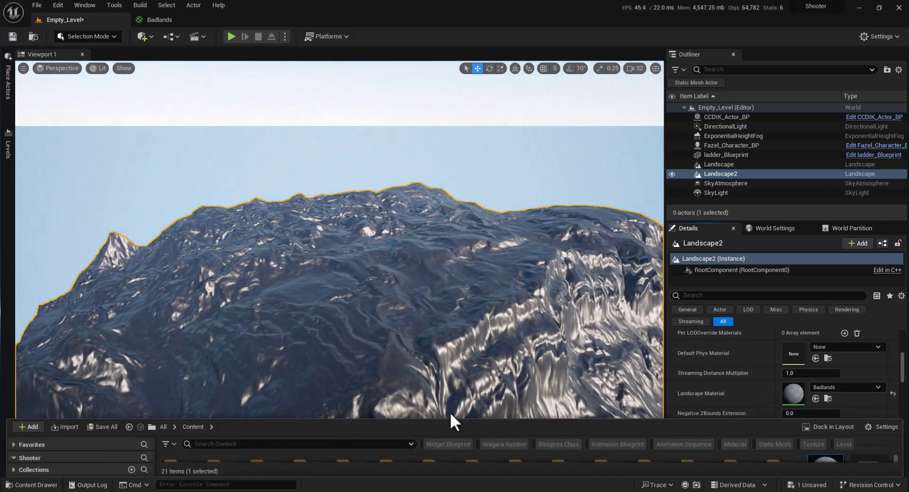
left_click_drag(457, 419, 454, 220)
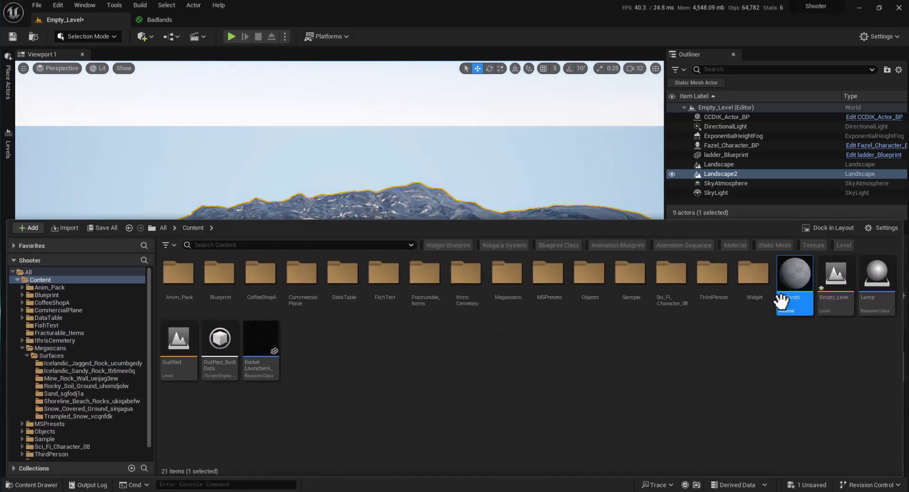
double_click(805, 281)
Step: Drag the Snow_Covered_Ground_sinjagua albedo, normal and mask textures into the Badlands graph
left_click(32, 484)
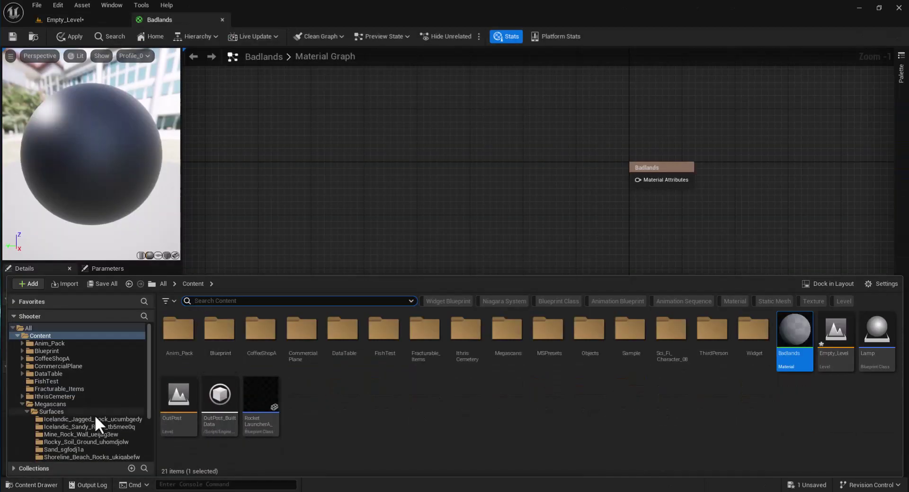
scroll(56, 421, "down", 1)
left_click(69, 425)
scroll(66, 433, "down", 3)
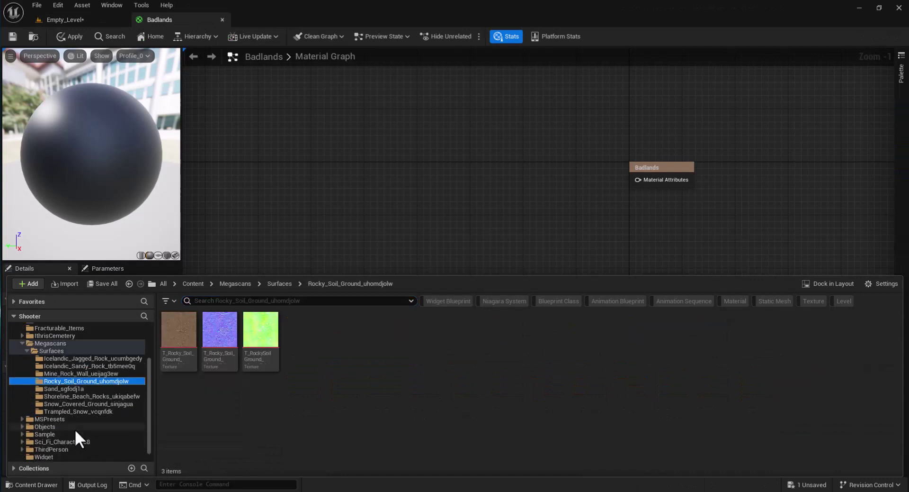
left_click(64, 419)
left_click(59, 411)
left_click(57, 403)
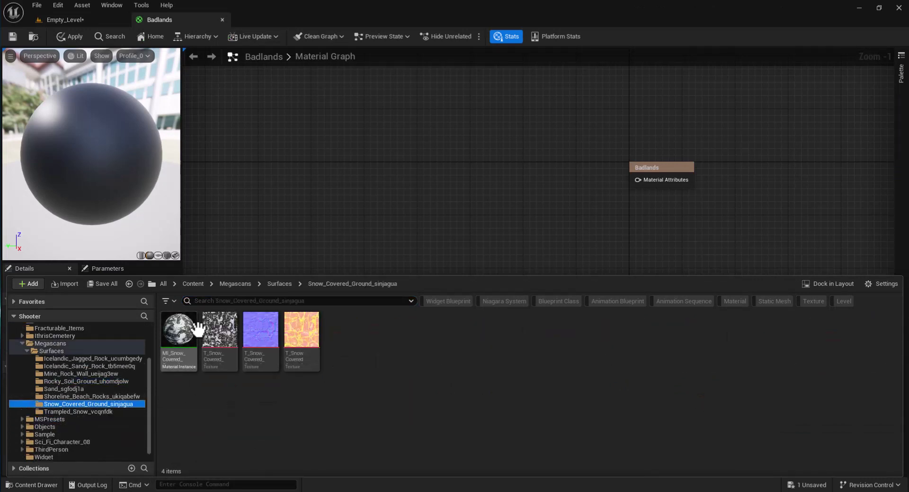
left_click_drag(216, 327, 370, 119)
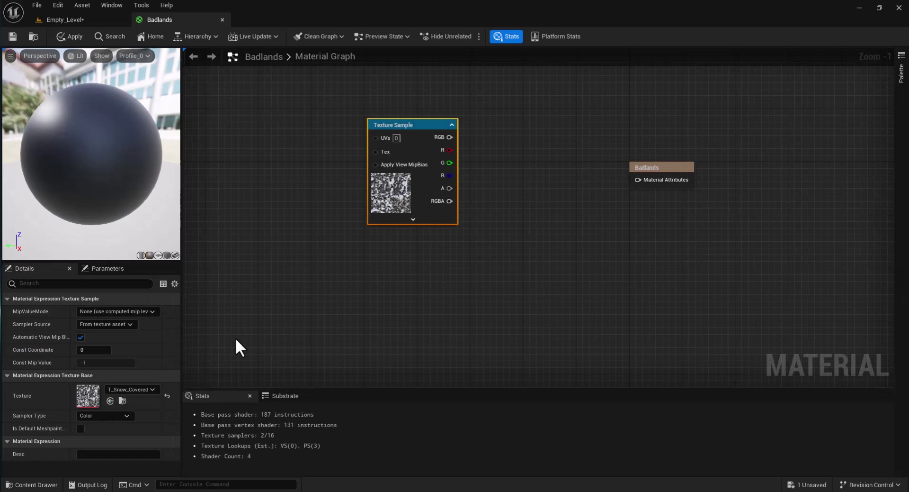
left_click(37, 470)
left_click_drag(255, 334, 363, 245)
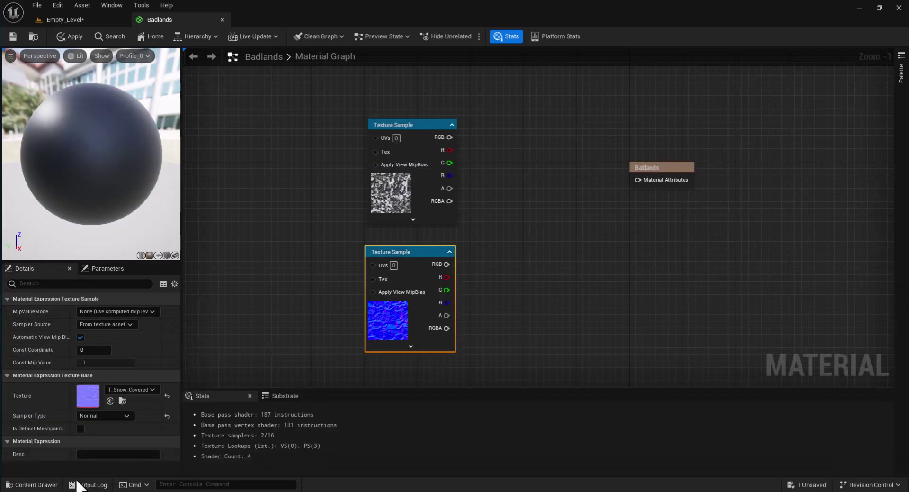
left_click(32, 484)
left_click_drag(291, 334, 287, 193)
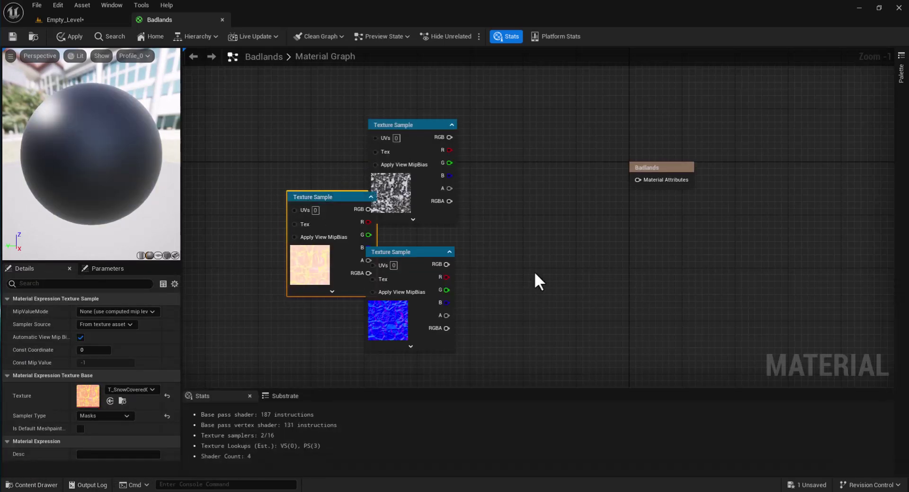
Step: Arrange the three texture nodes in a column left of the Badlands output node
left_click_drag(395, 255, 388, 356)
left_click_drag(391, 133, 400, 77)
left_click_drag(339, 199, 427, 192)
left_click_drag(407, 356, 434, 309)
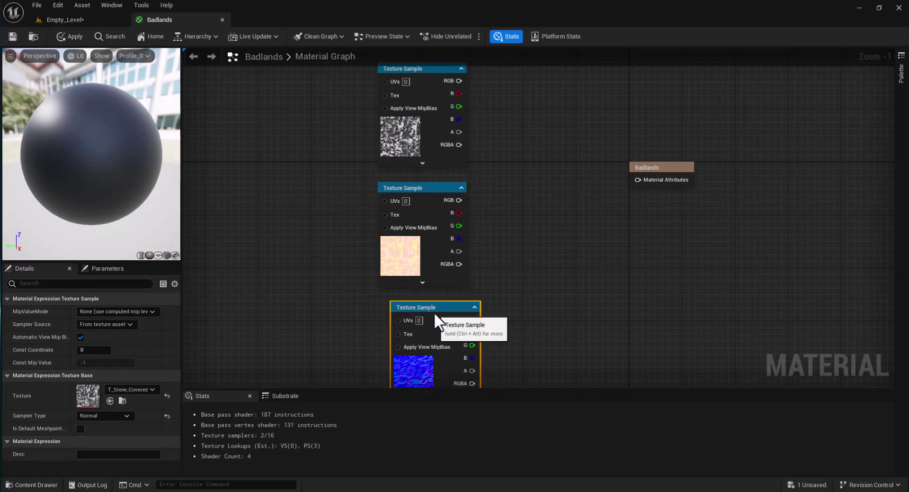
left_click(519, 285)
right_click_drag(553, 275, 478, 319)
left_click_drag(587, 211, 706, 165)
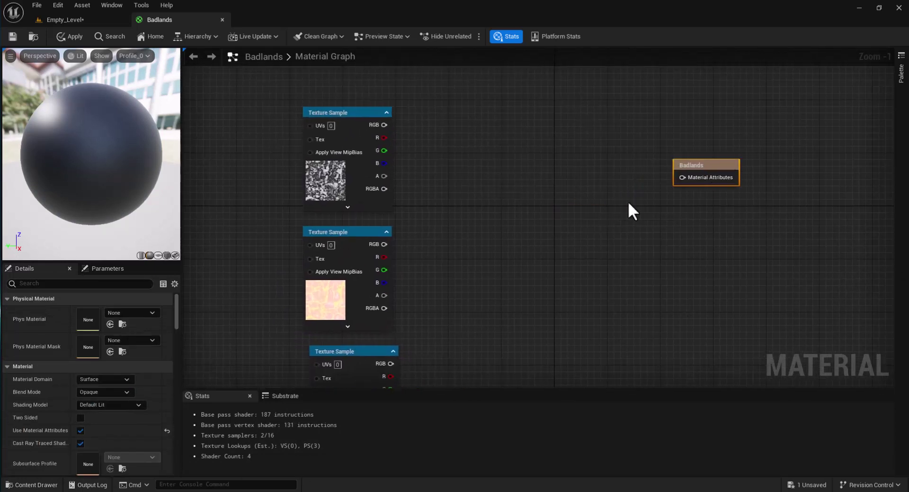
right_click_drag(419, 307, 508, 307)
left_click_drag(438, 351, 431, 352)
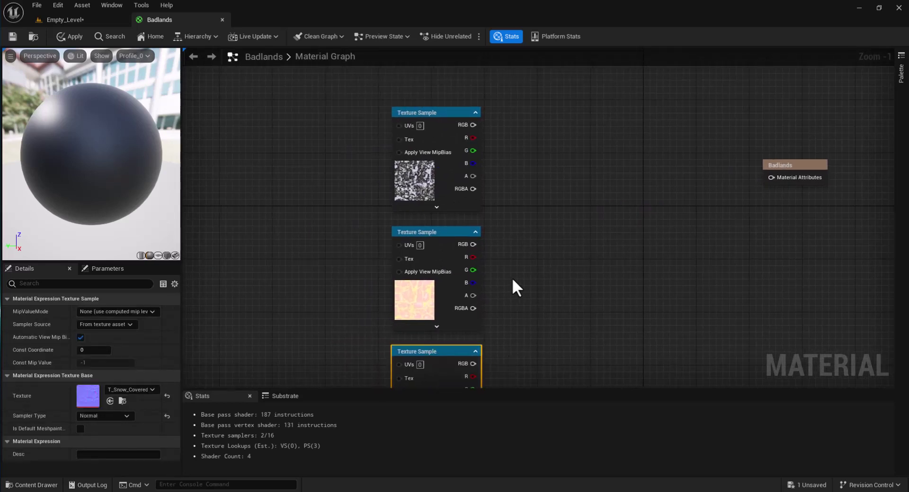
left_click(512, 277)
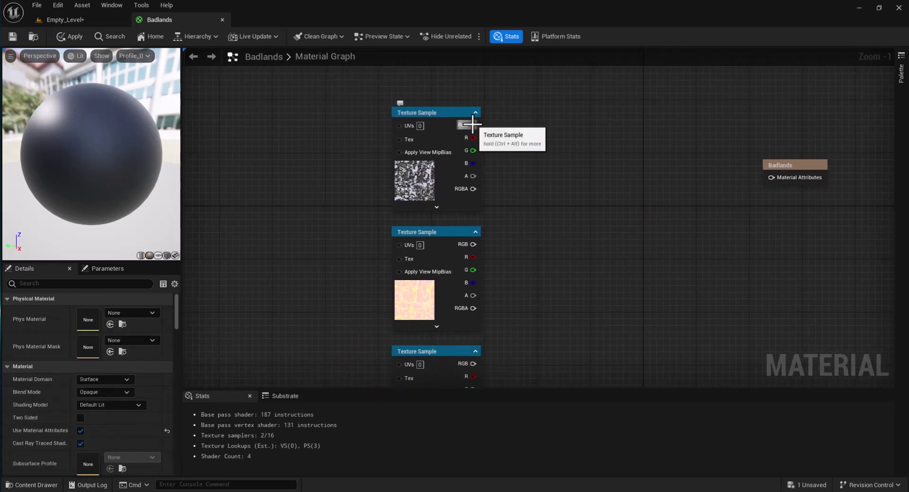
right_click_drag(536, 215, 482, 217)
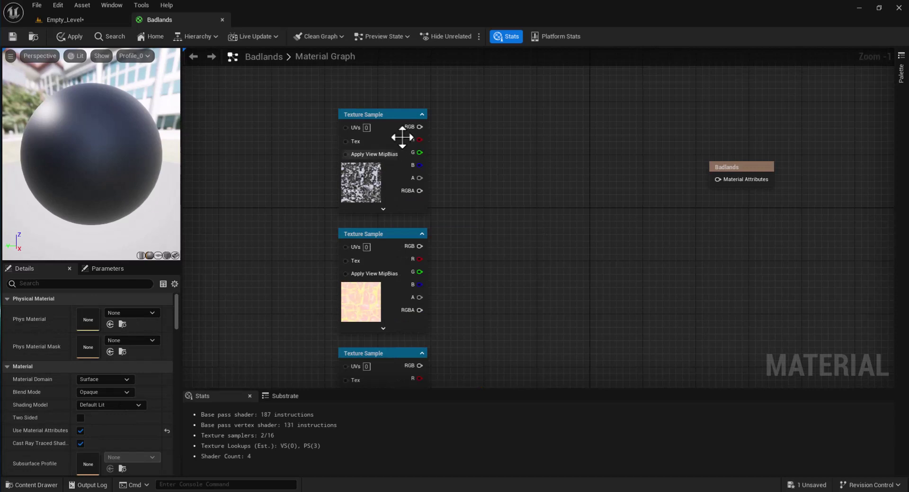
Step: Add a MakeMaterialAttributes node into Badlands and feed the snow colour into BaseColor
right_click(535, 165)
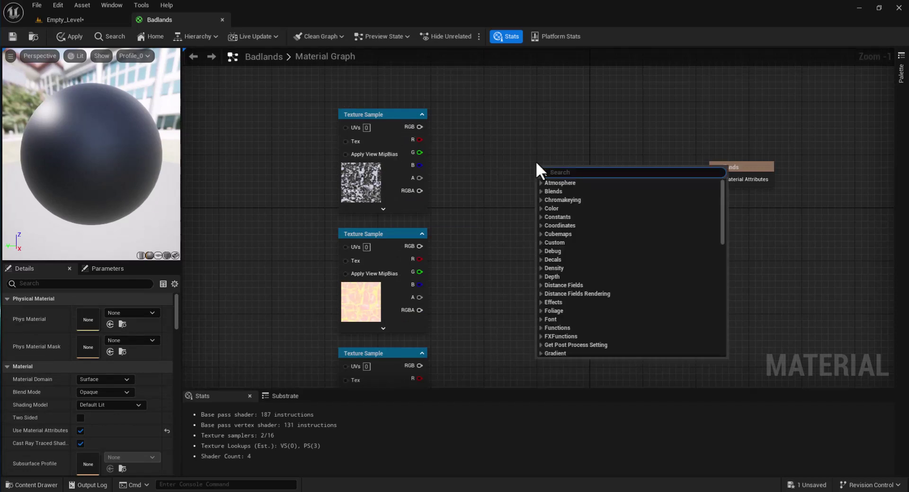
type("make====")
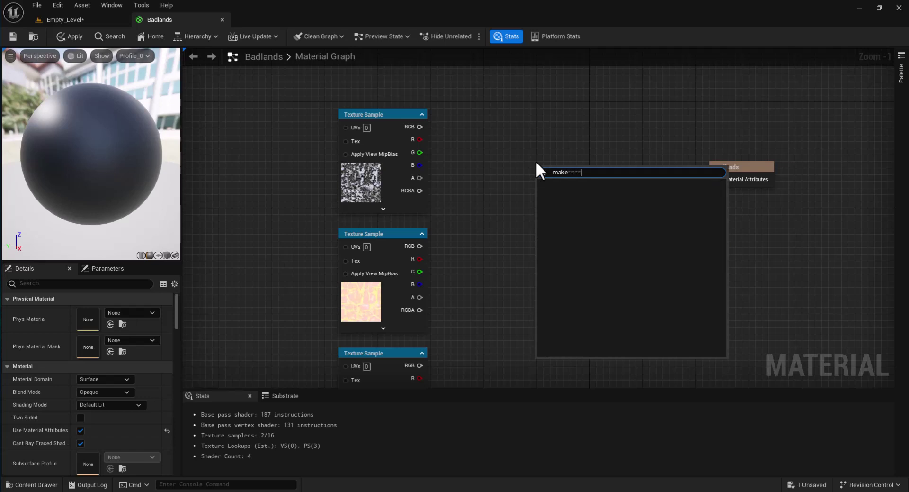
key("BackSpace")
key("BackSpace")
key("BackSpace")
key("BackSpace")
type("mater")
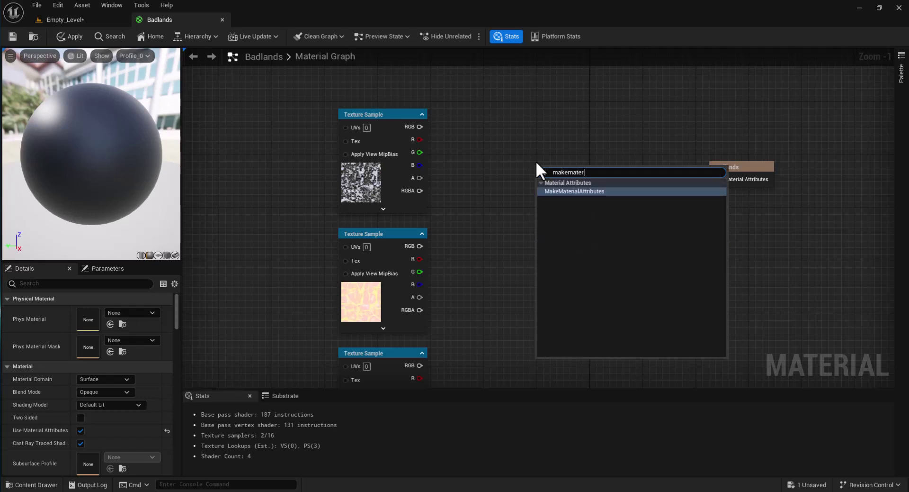
key("Return")
mouse_move(573, 170)
left_mouse_down()
mouse_move(582, 127)
mouse_move(717, 179)
left_mouse_up()
left_click(417, 101)
left_click_drag(426, 129, 554, 138)
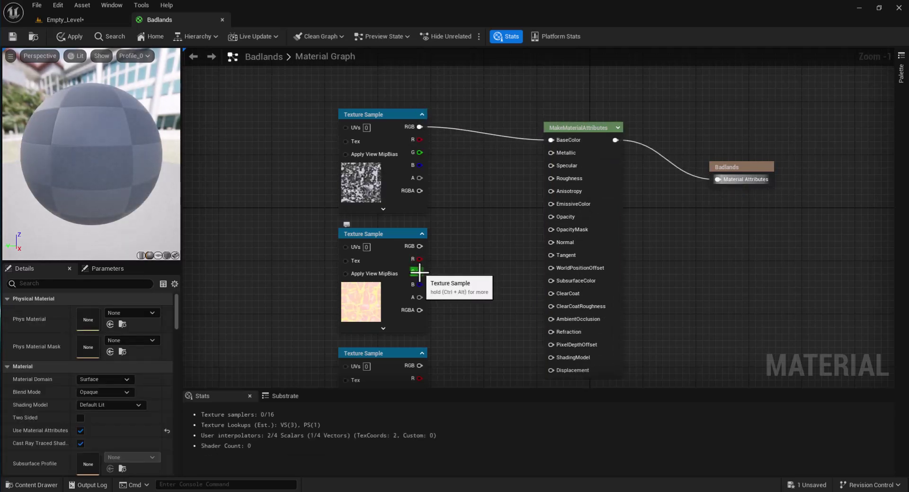
Step: Wire mask G to Roughness, mask B to AmbientOcclusion, and the normal map to Normal
left_click_drag(420, 271, 546, 191)
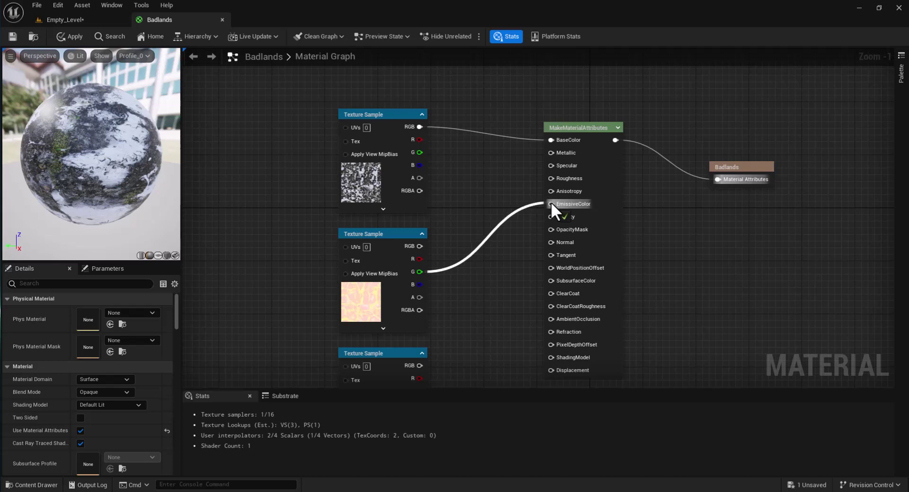
left_click_drag(551, 201, 551, 178)
right_click_drag(487, 287, 439, 217)
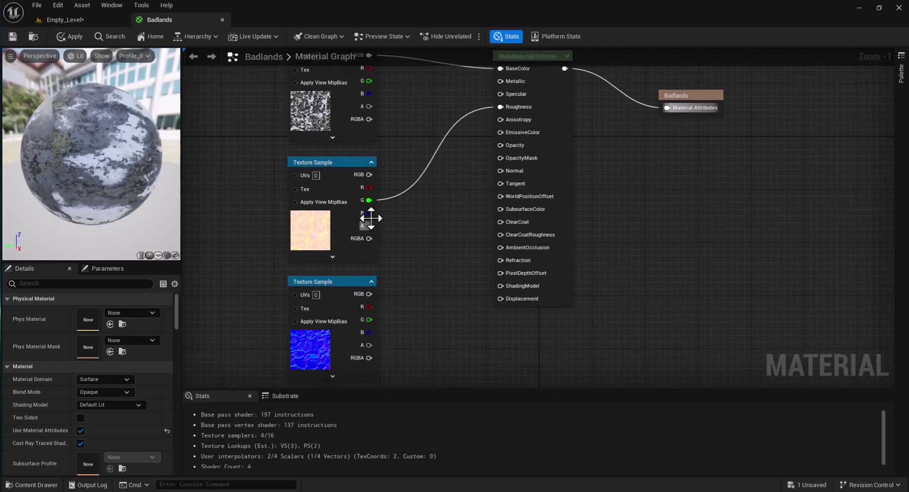
mouse_move(369, 213)
left_mouse_down()
mouse_move(450, 266)
mouse_move(500, 248)
left_mouse_up()
right_click_drag(411, 311, 402, 321)
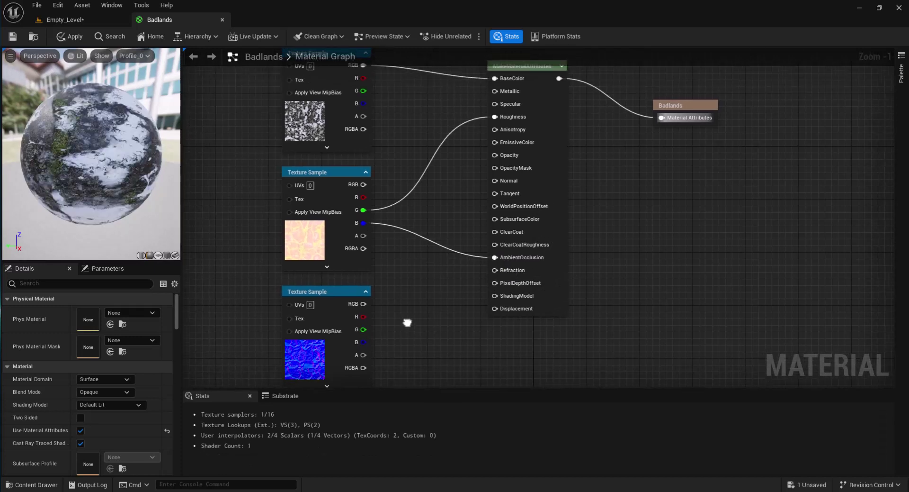
left_click_drag(359, 304, 490, 181)
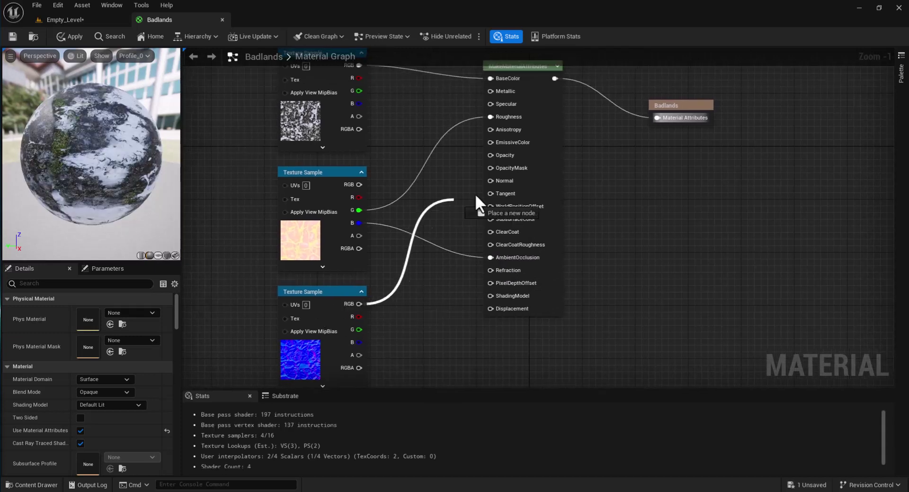
right_click_drag(199, 180, 365, 234)
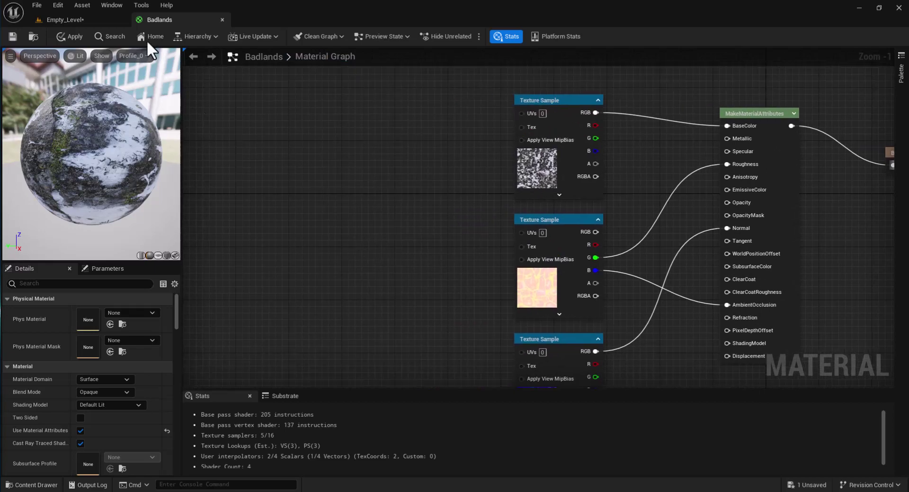
Step: Apply the material and inspect the textured landscape in the level
left_click(71, 38)
left_click(75, 19)
right_click_drag(426, 403, 360, 379)
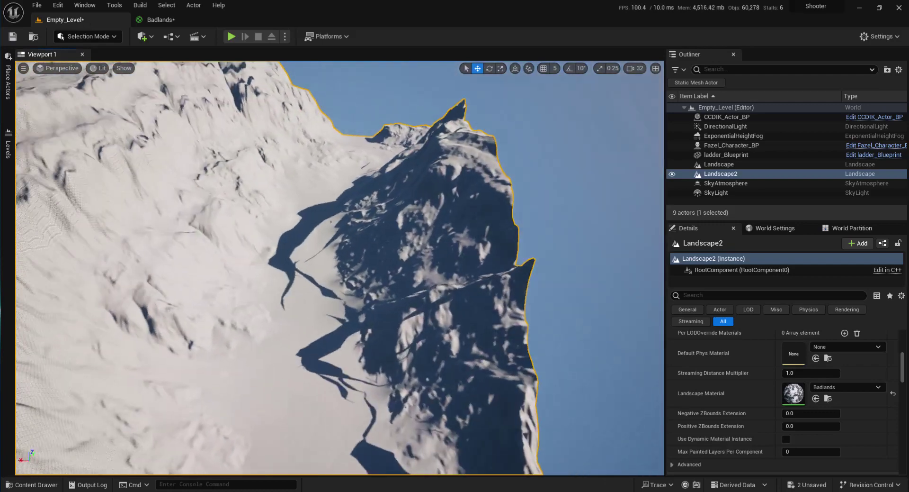
right_click_drag(124, 102, 123, 56)
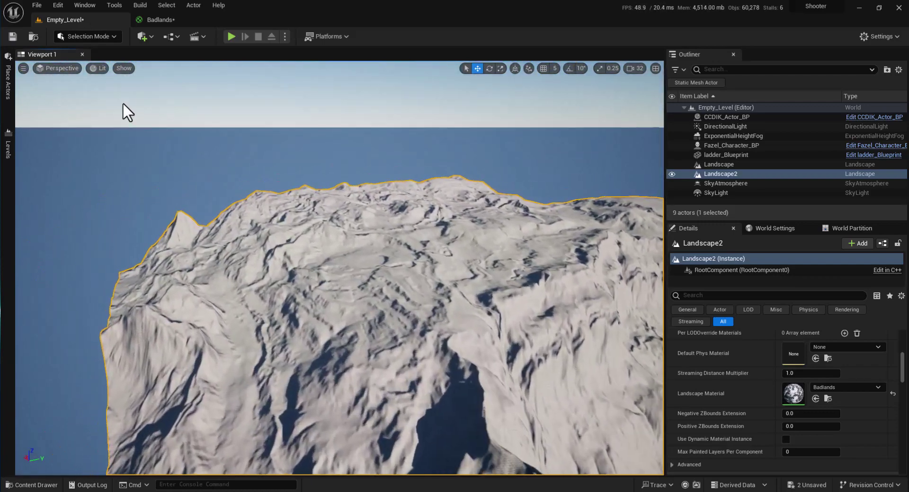
left_click(159, 19)
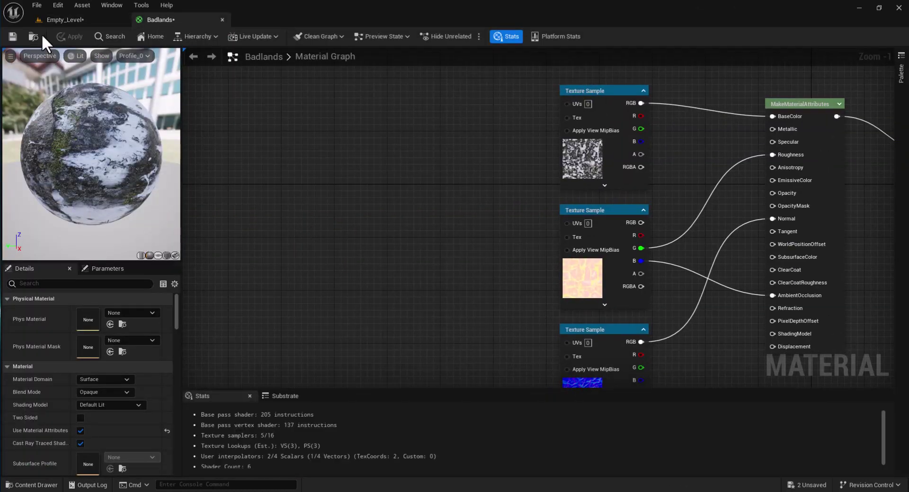
Step: Save the Badlands material and reposition the material graph view
key("ctrl+s")
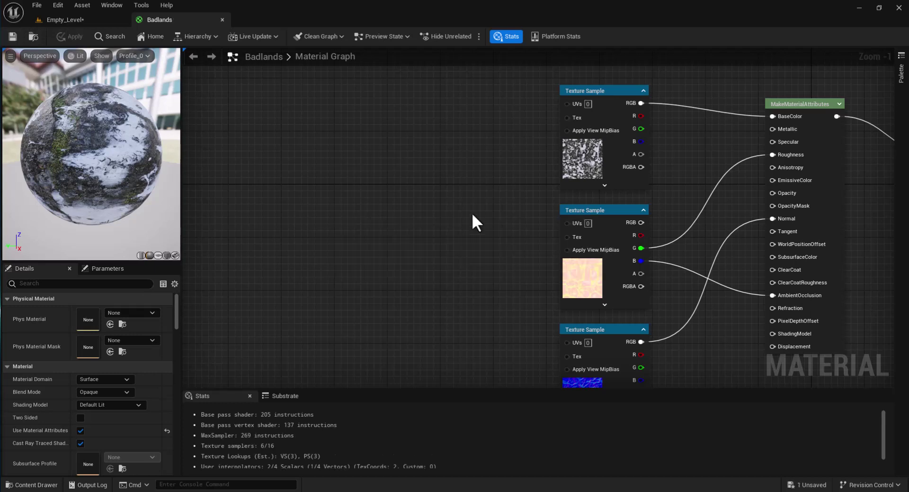
right_click(398, 255)
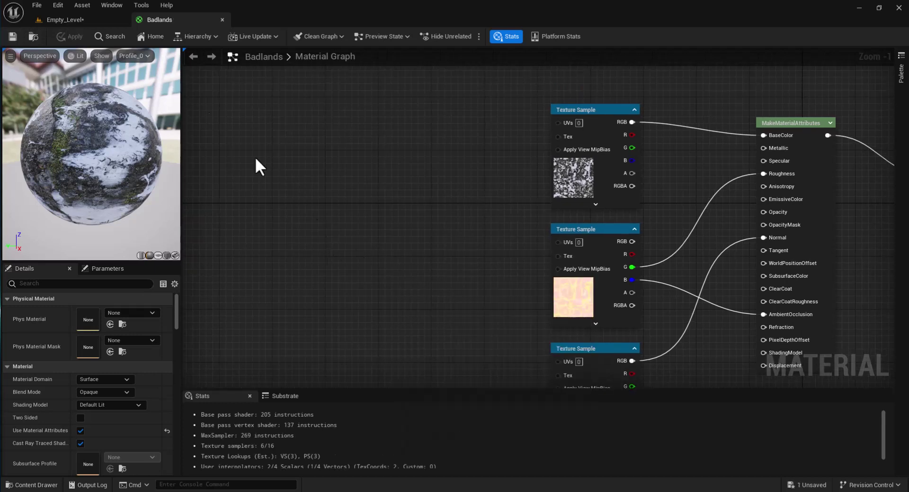
right_click_drag(383, 210, 313, 159)
scroll(299, 215, "down", 3)
scroll(300, 215, "up", 1)
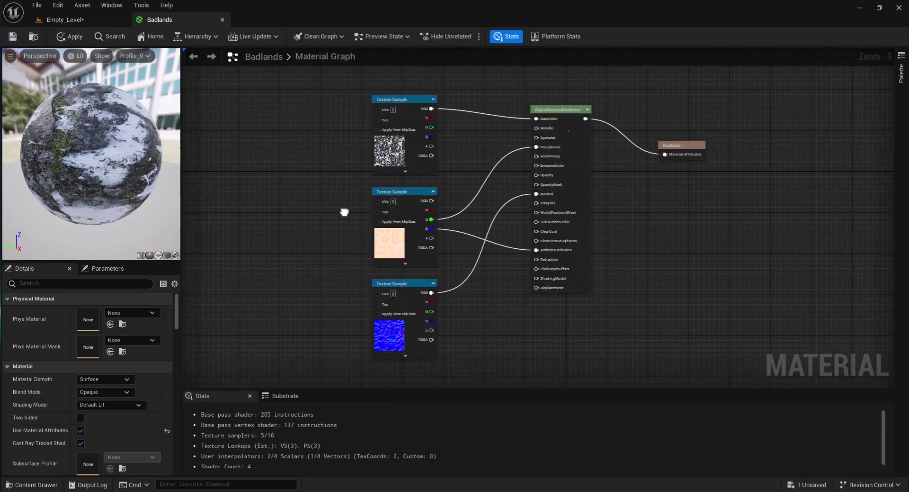
right_click(325, 215)
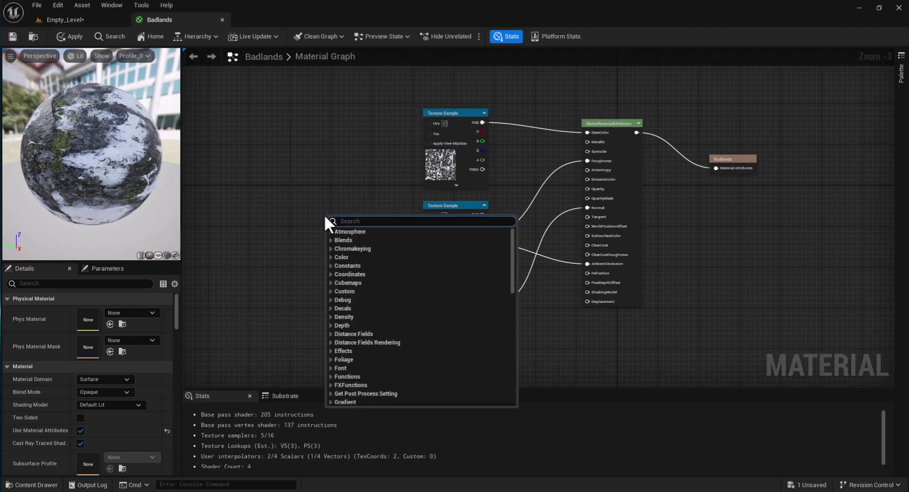
key("Escape")
key("Home")
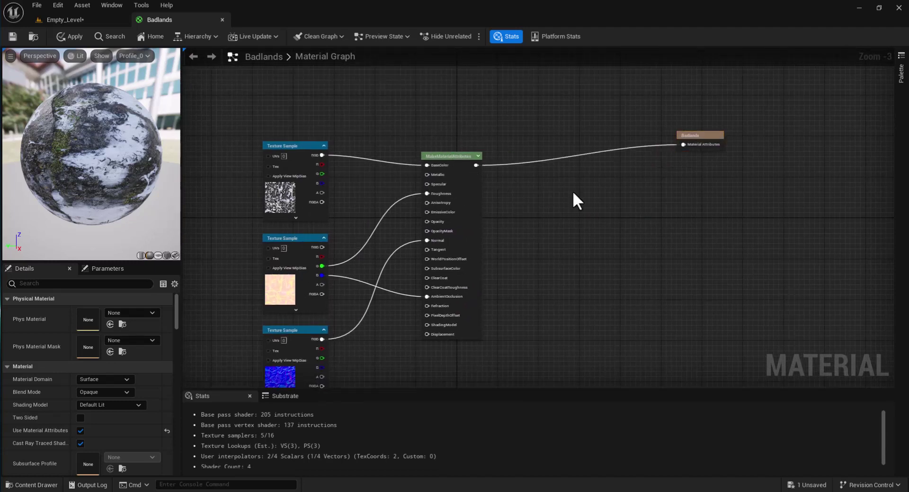
Step: Add a Landscape Layer Blend with a Snow layer, wired between MakeMaterialAttributes and the Badlands output
right_click(575, 201)
type("la")
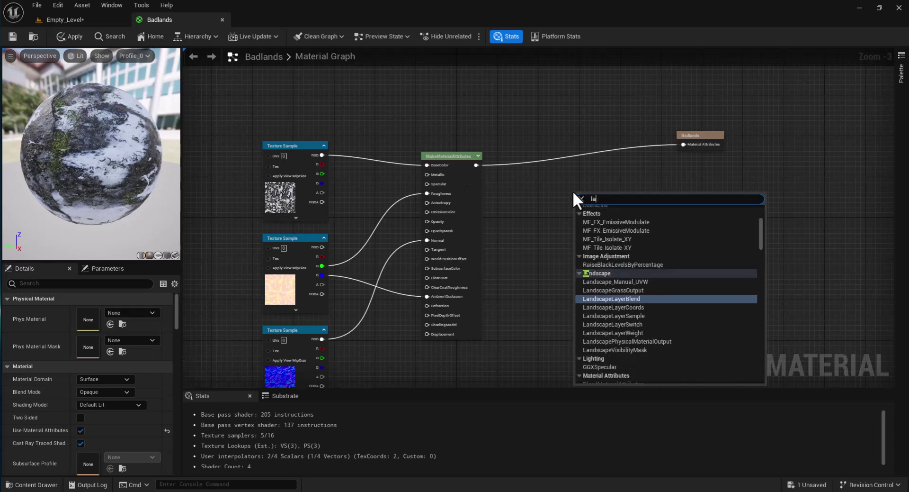
type("nd")
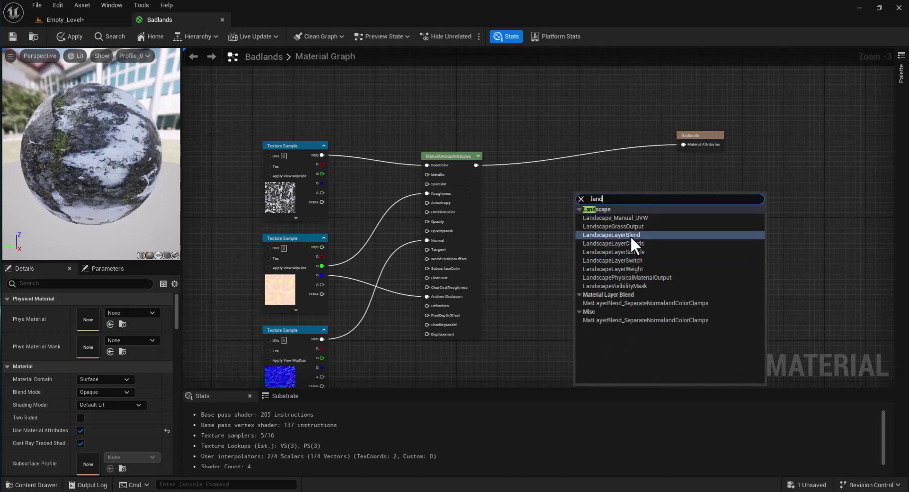
left_click(630, 235)
left_click(139, 311)
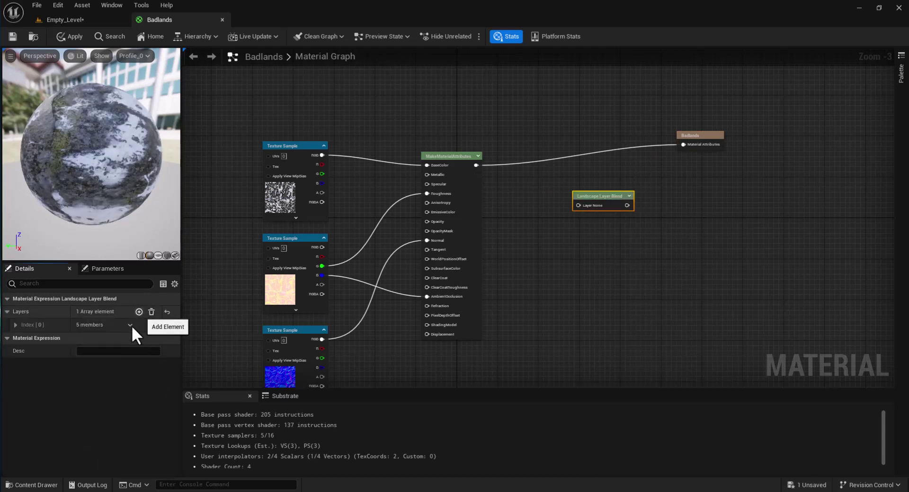
left_click(14, 323)
left_click(99, 338)
type("Snow")
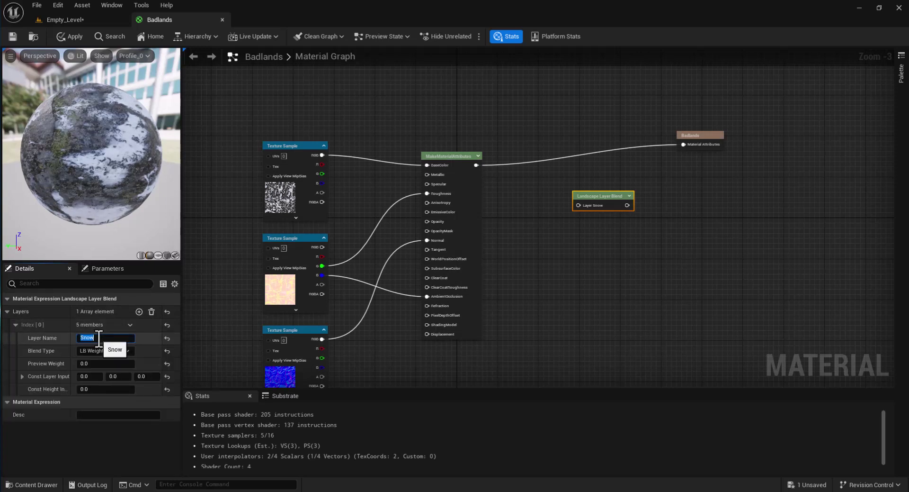
key("Return")
mouse_move(477, 165)
left_mouse_down()
mouse_move(579, 205)
mouse_move(684, 147)
left_mouse_up()
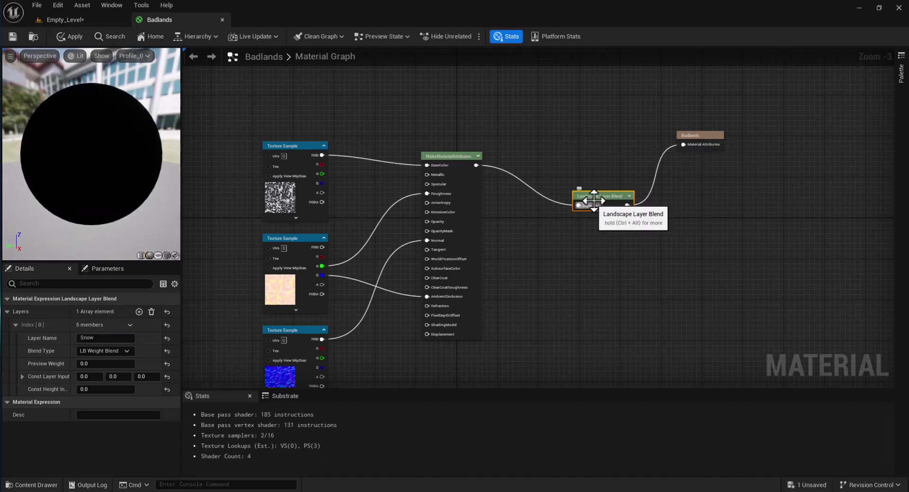
right_click_drag(470, 196, 648, 143)
Step: Add a LandscapeLayerCoords node to the Badlands graph
right_click_drag(383, 198, 345, 213)
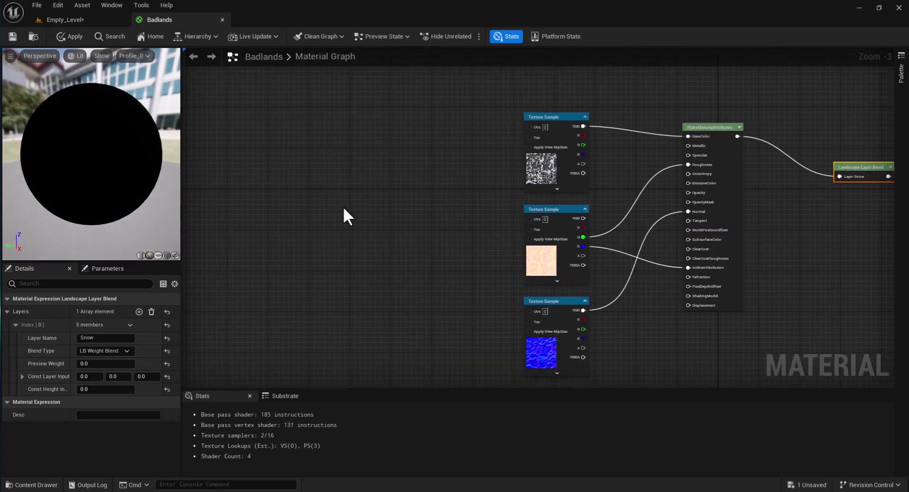
right_click(382, 215)
type("landca")
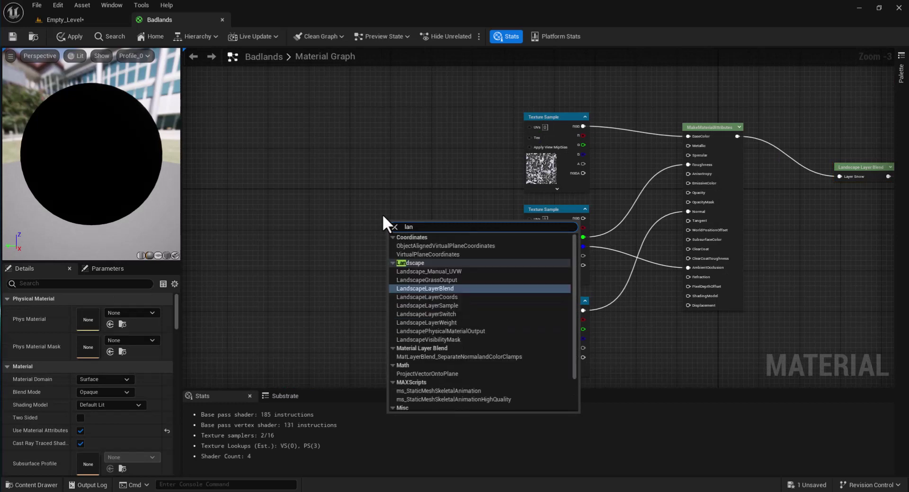
key("BackSpace")
key("BackSpace")
type("sc")
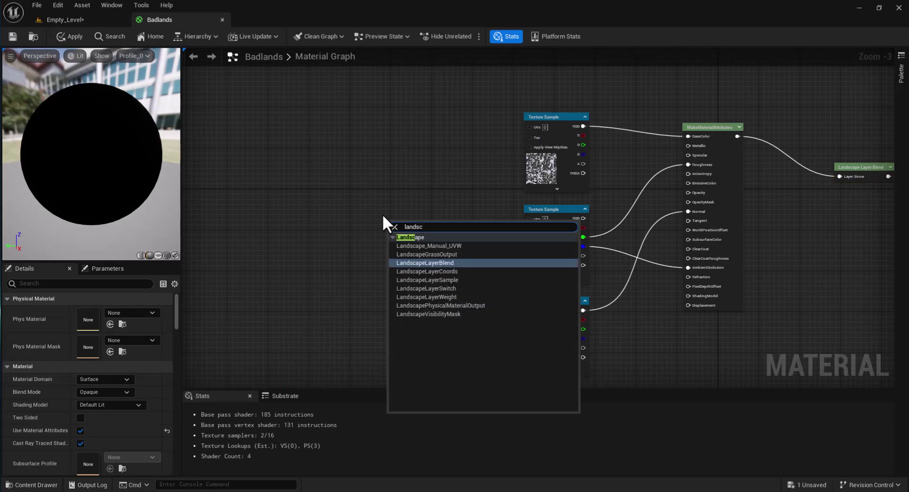
key("Down")
key("Return")
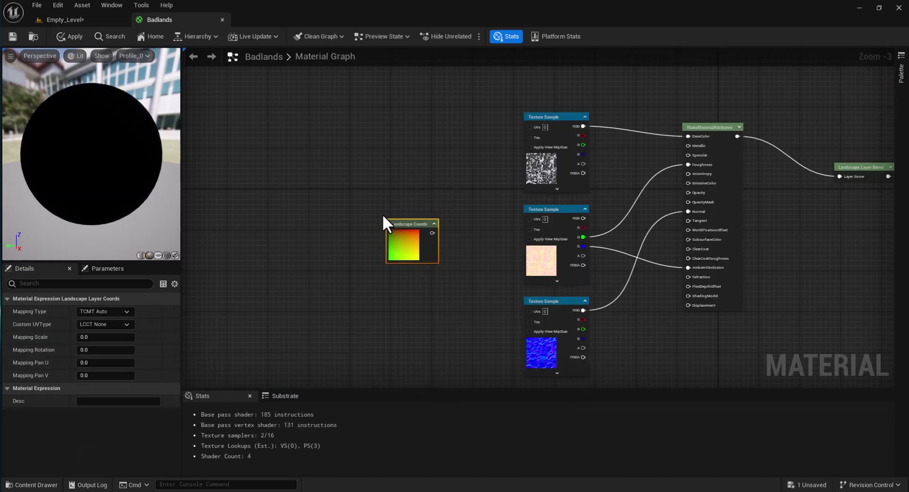
Step: Wire Landscape Coords into all three Texture Sample UVs and set Mapping Scale to 100
left_click_drag(432, 232, 529, 126)
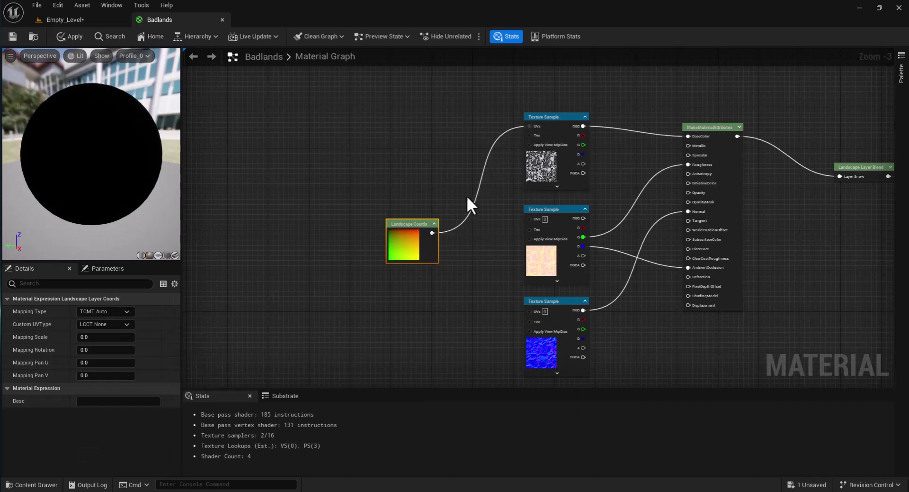
mouse_move(432, 232)
left_mouse_down()
mouse_move(526, 229)
mouse_move(529, 218)
left_mouse_up()
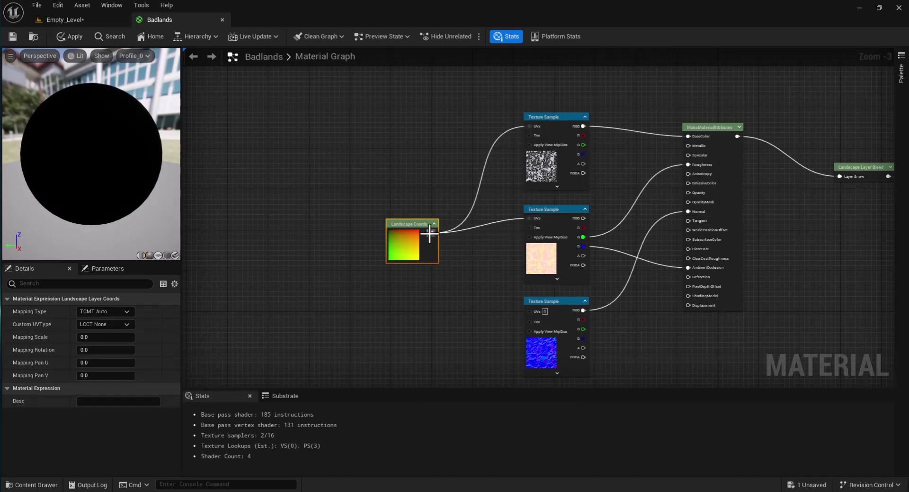
left_click_drag(429, 232, 530, 310)
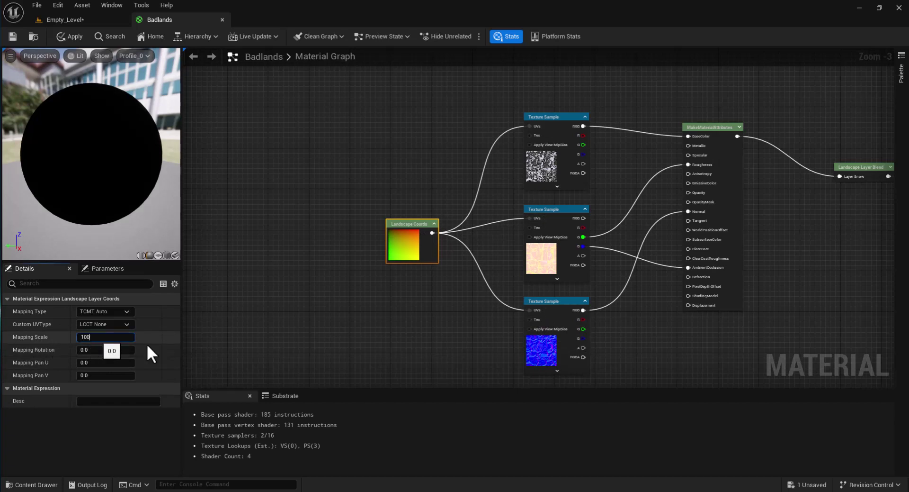
left_click(265, 331)
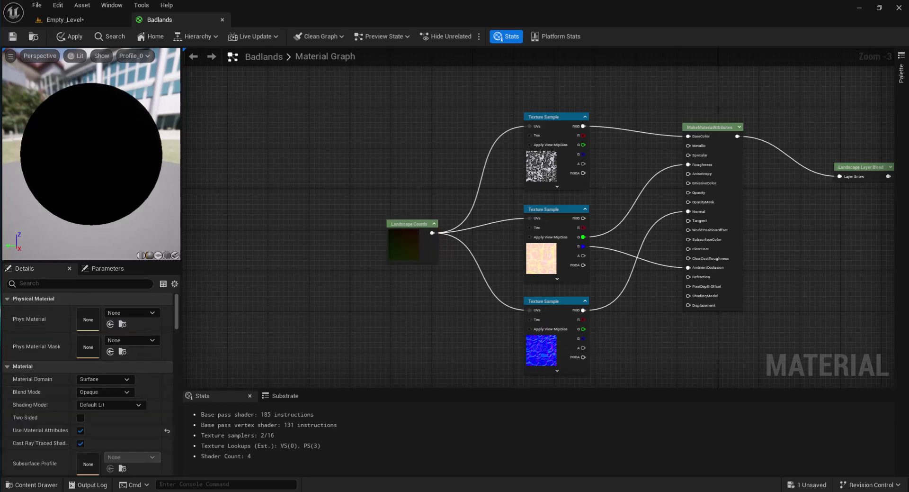
Step: Return to the Empty_Level tab and save the level
left_click(410, 251)
left_click(52, 20)
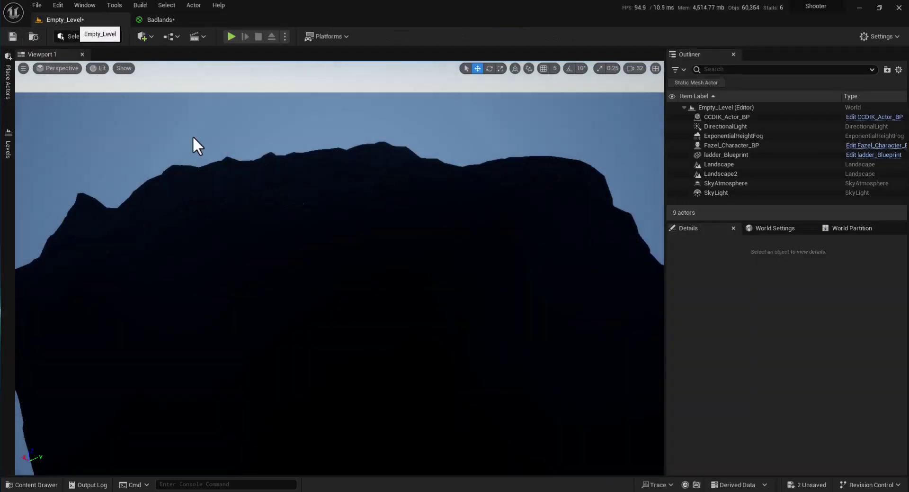
left_click(12, 36)
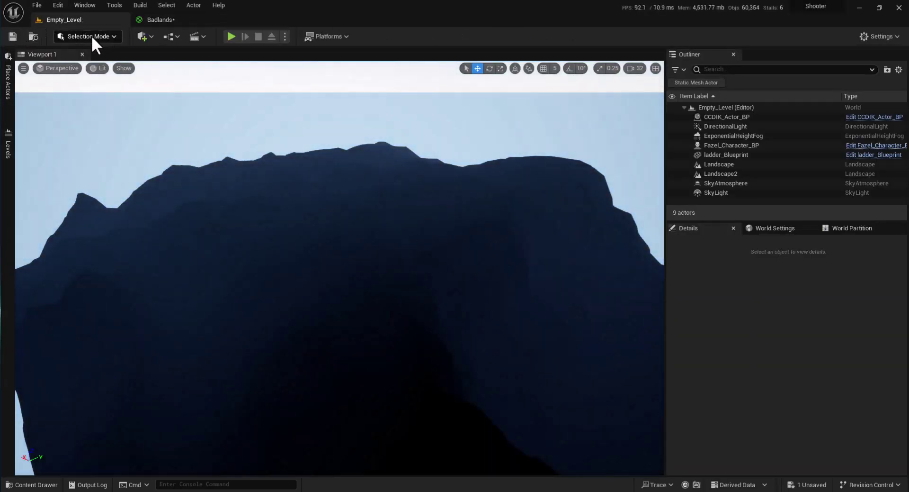
Step: Switch to Landscape Mode, then open and save the Badlands material
left_click(92, 36)
left_click(107, 62)
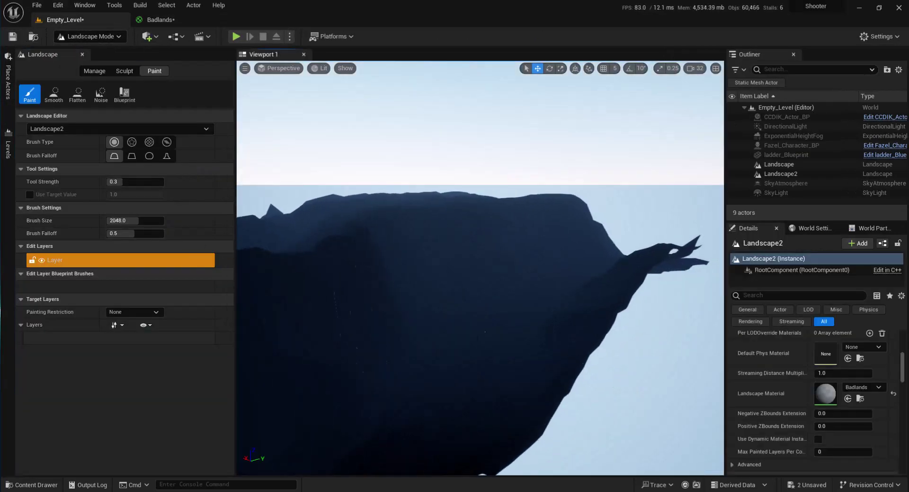
left_click(858, 398)
double_click(794, 280)
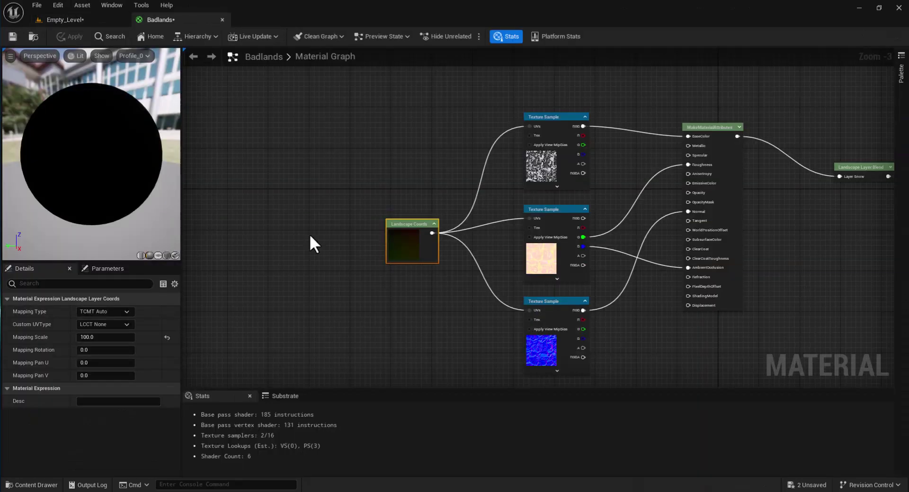
left_click(13, 37)
left_click(62, 20)
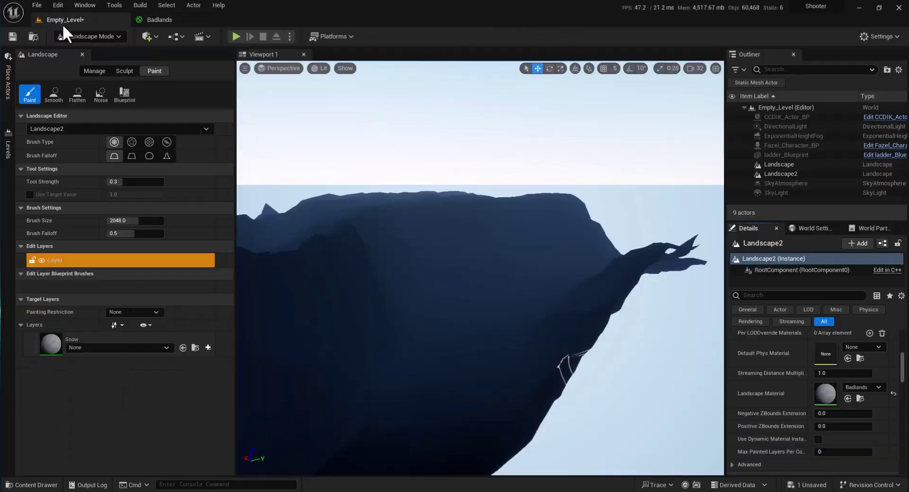
right_click_drag(317, 228, 322, 229)
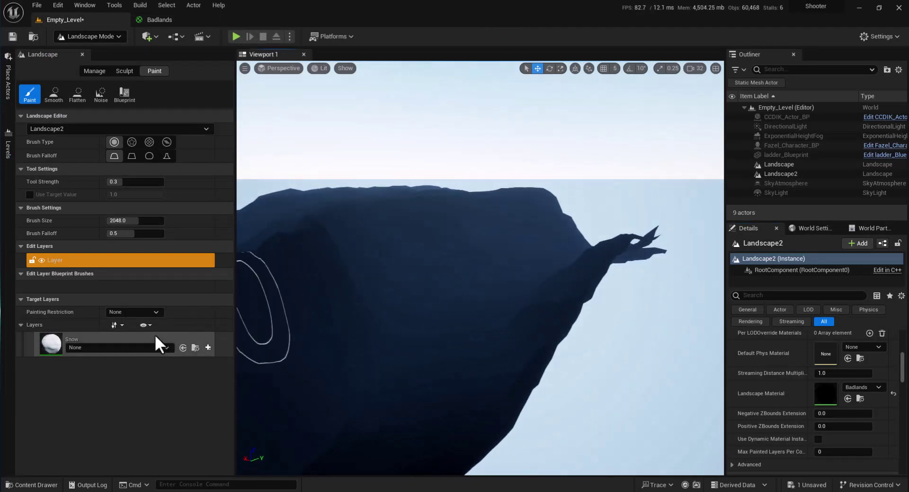
Step: Create a weight-blended Snow_LayerInfo in Content for the Snow layer
left_click(122, 349)
left_click(67, 363)
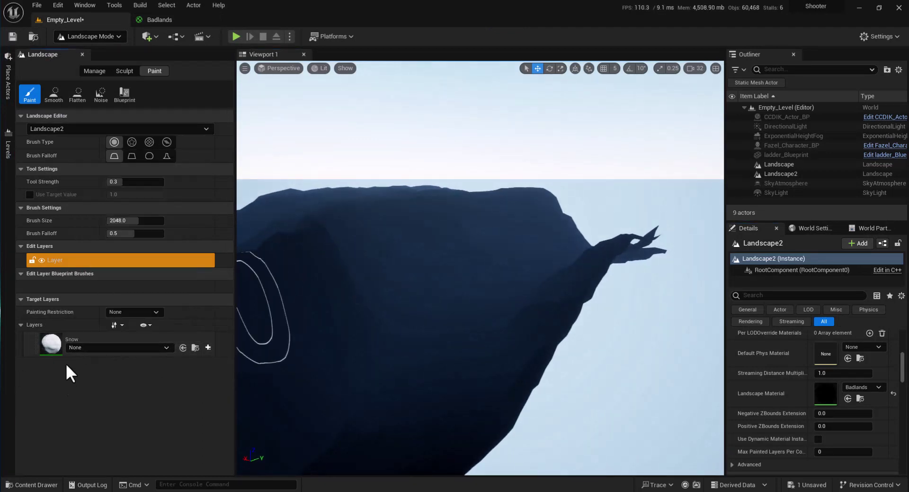
left_click(206, 348)
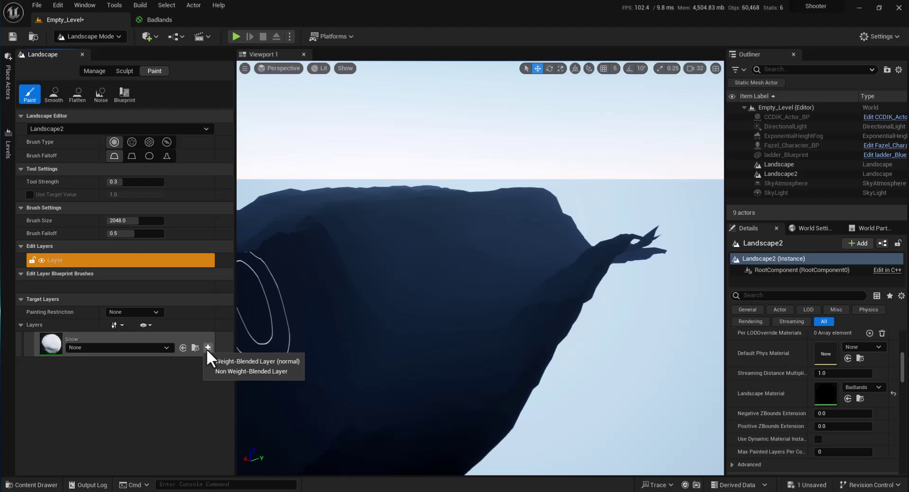
left_click(246, 359)
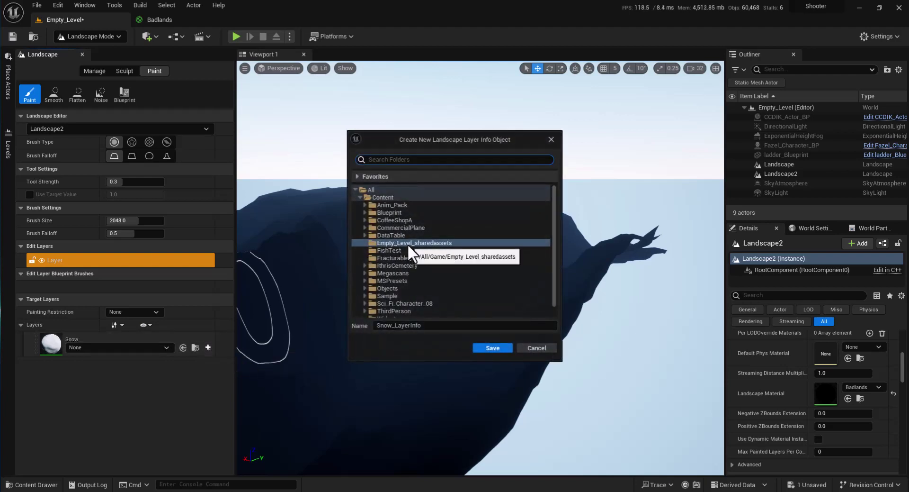
left_click(386, 197)
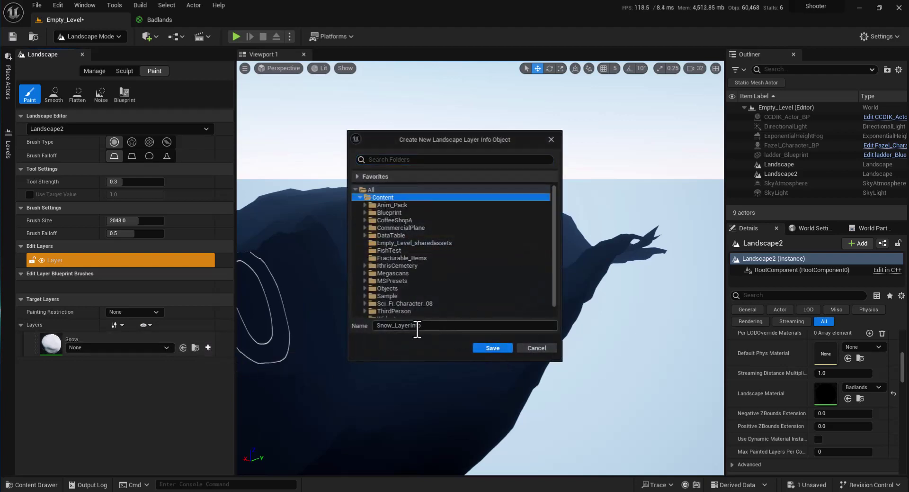
left_click(401, 327)
left_click(484, 351)
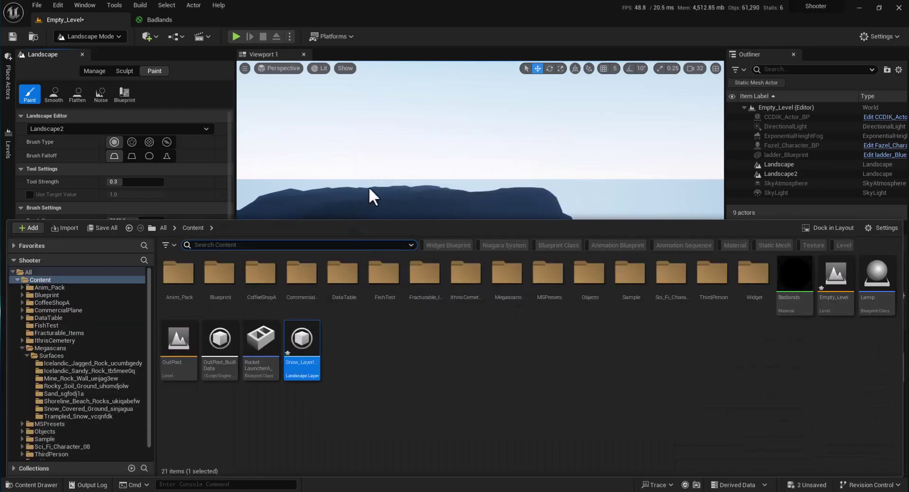
left_click(371, 198)
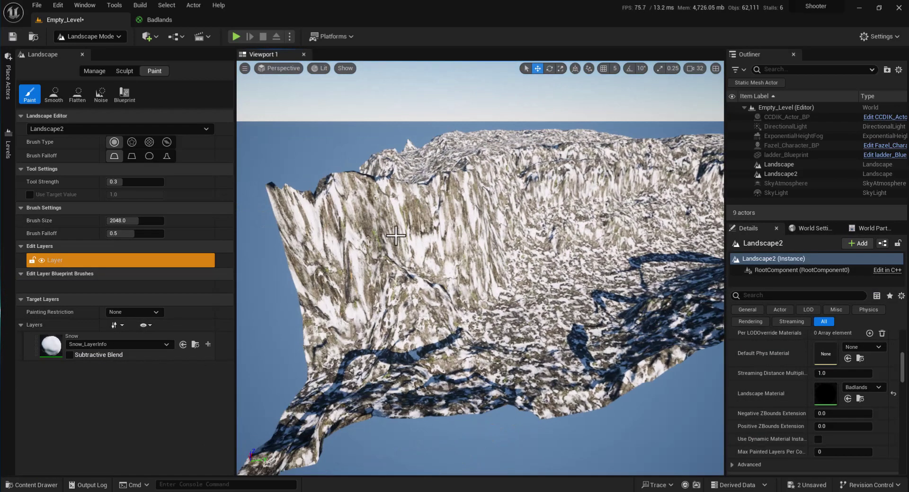
Step: Switch to Selection Mode, float the Badlands material editor, and apply the material
right_click_drag(396, 235, 396, 235)
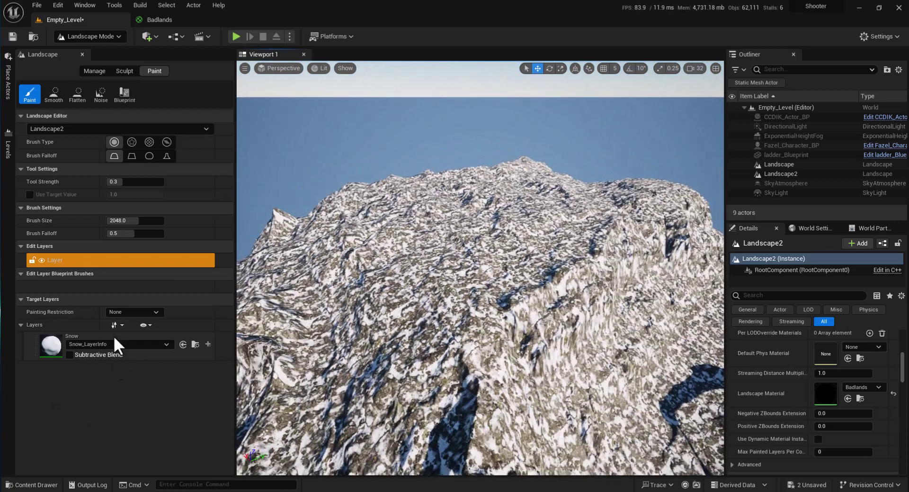
left_click(90, 40)
left_click(92, 48)
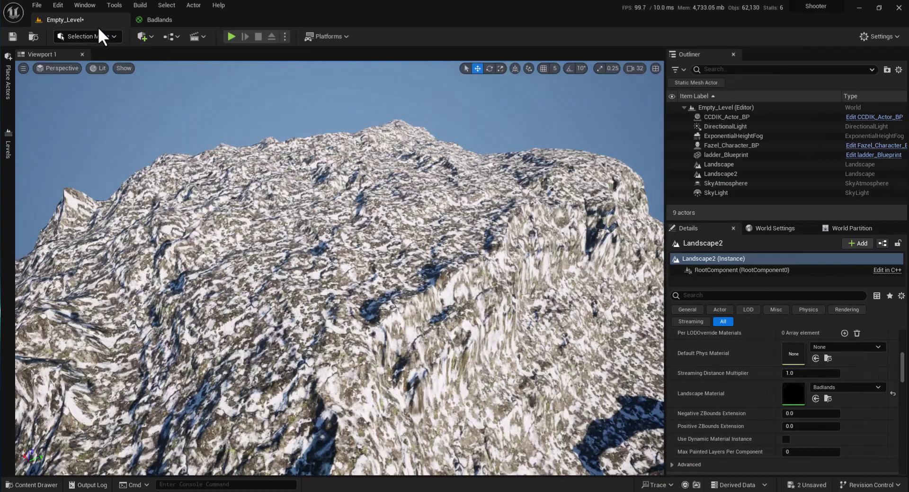
left_click(159, 21)
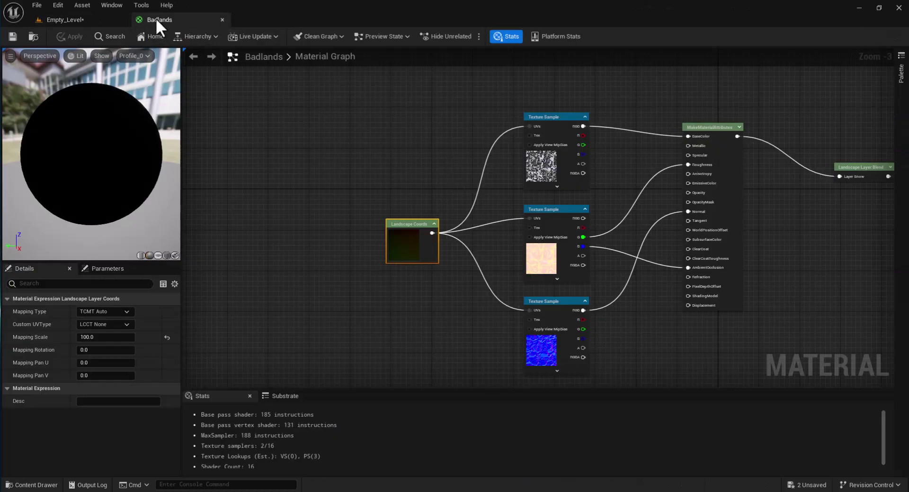
left_click_drag(155, 18, 467, 175)
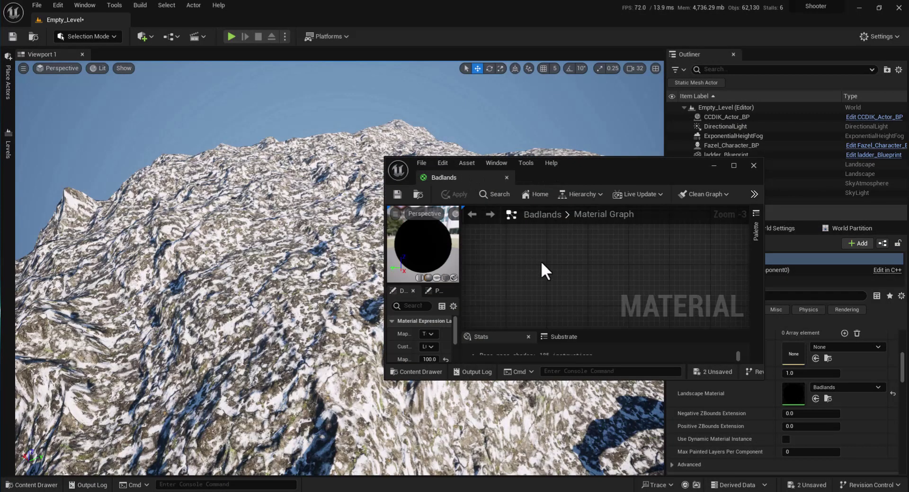
scroll(541, 260, "down", 2)
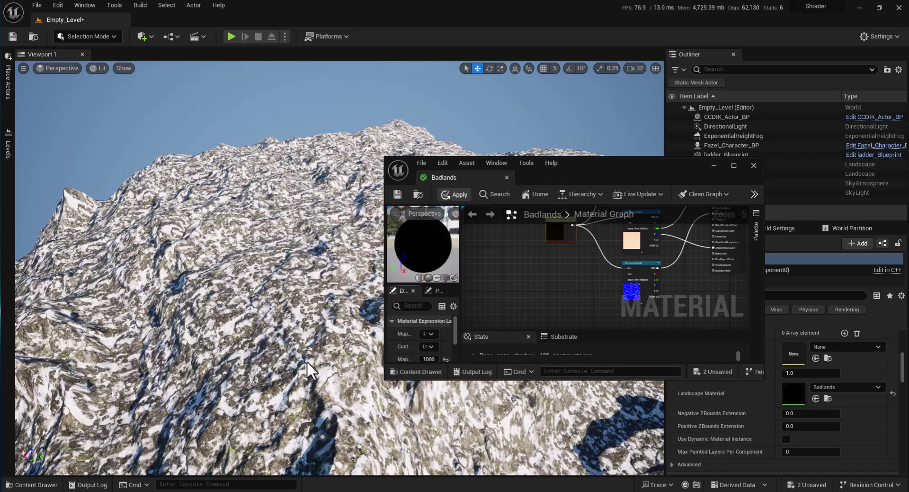
left_click(454, 195)
mouse_move(300, 325)
right_mouse_down()
mouse_move(331, 308)
mouse_move(470, 172)
right_mouse_up()
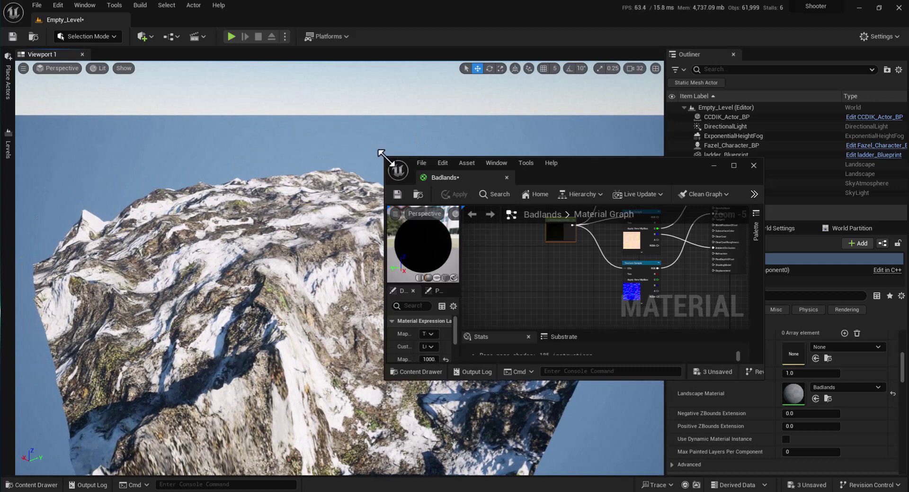
Step: Set the Landscape Coords mapping scale to 2000, then settle on 500
left_click_drag(381, 153, 296, 87)
left_click_drag(465, 104, 637, 90)
type("2000")
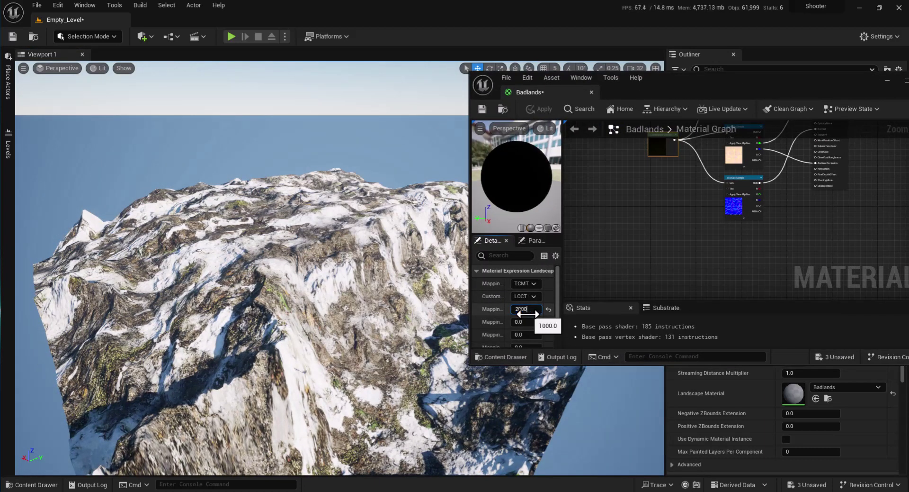
key("Return")
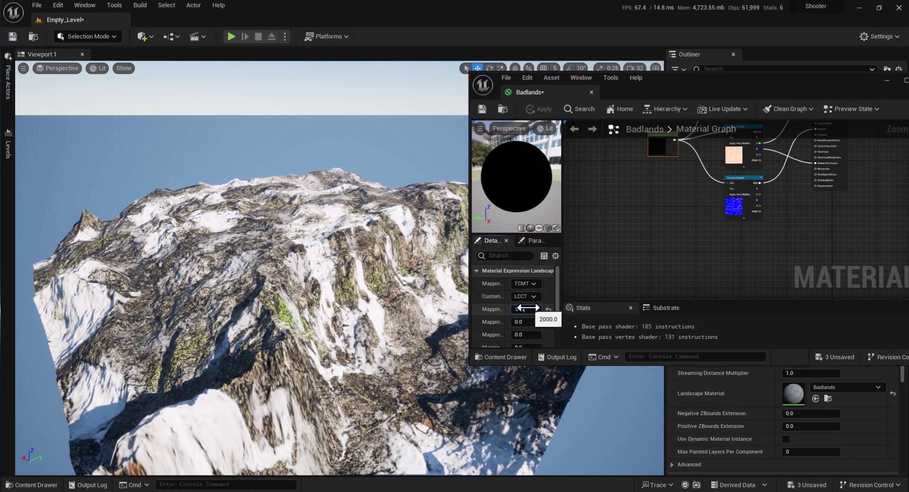
key("Return")
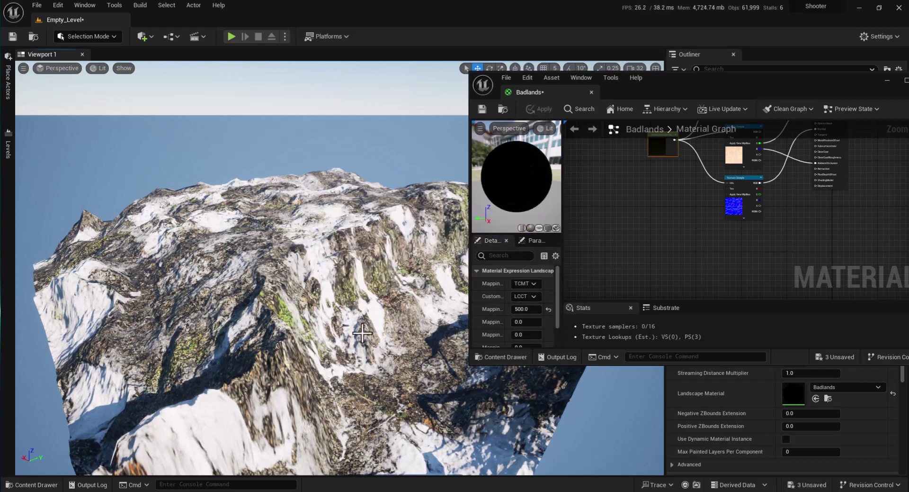
mouse_move(344, 337)
right_mouse_down()
mouse_move(360, 331)
mouse_move(351, 267)
mouse_move(368, 329)
right_mouse_up()
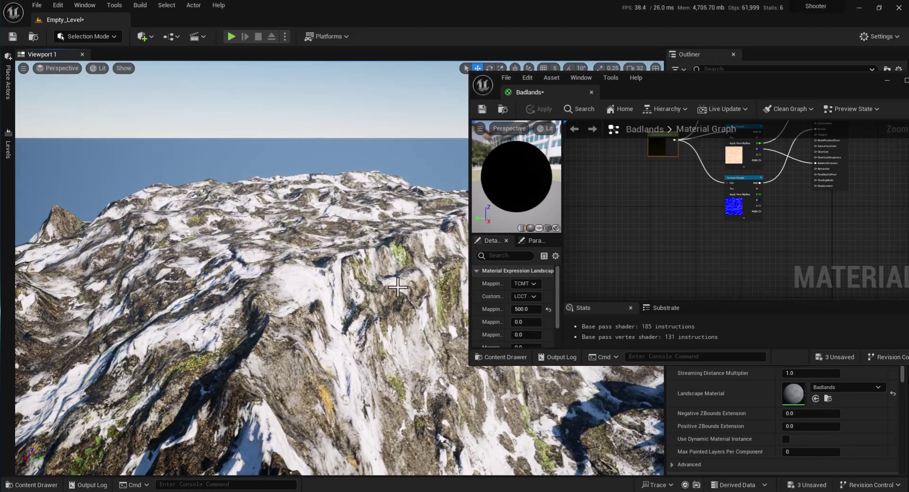
right_click_drag(398, 287, 369, 284)
left_click(714, 237)
right_click_drag(714, 238, 778, 201)
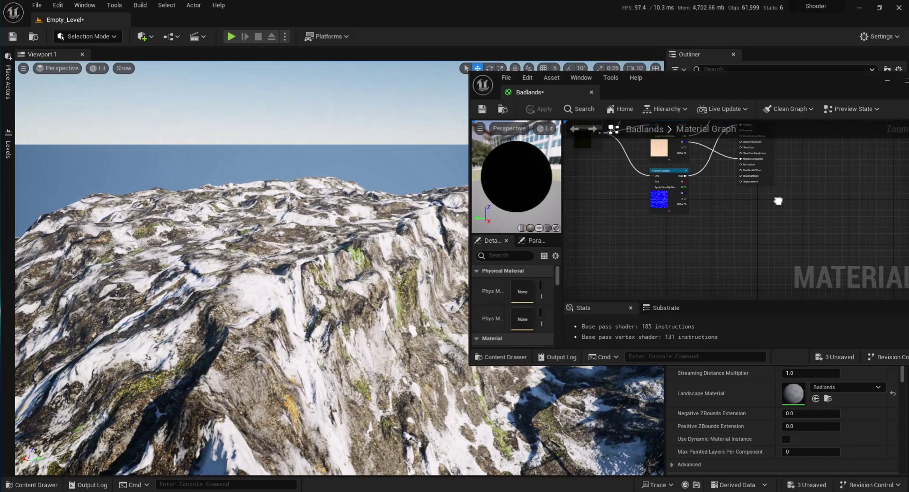
scroll(717, 182, "down", 4)
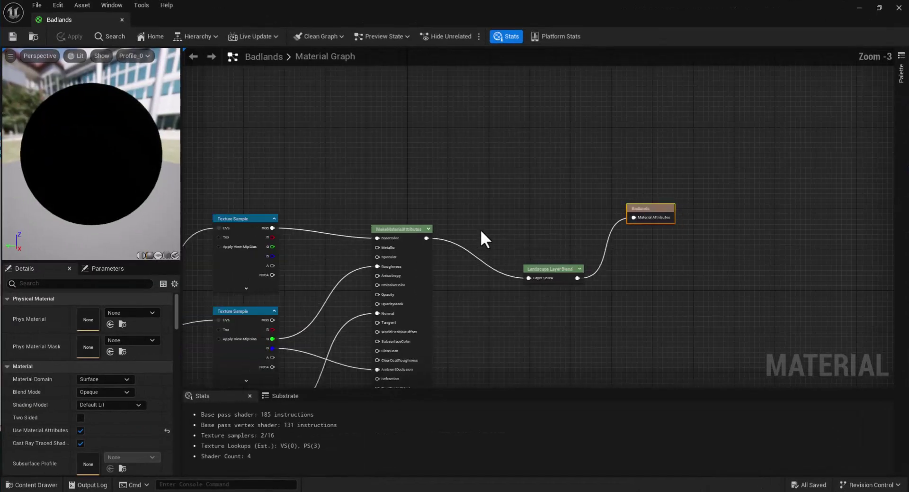
Step: Inspect the top Texture Sample and Landscape Coords nodes in the Badlands graph
scroll(481, 251, "down", 5)
scroll(464, 236, "up", 4)
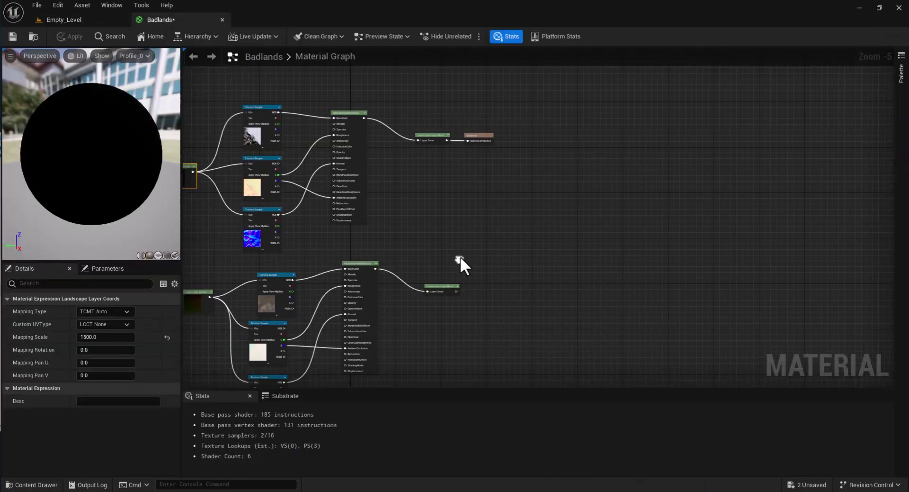
scroll(460, 259, "up", 2)
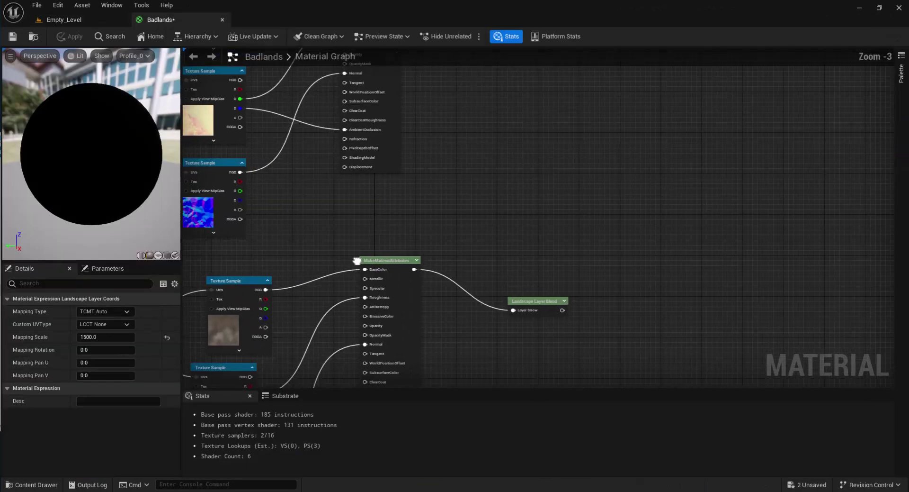
left_click(376, 174)
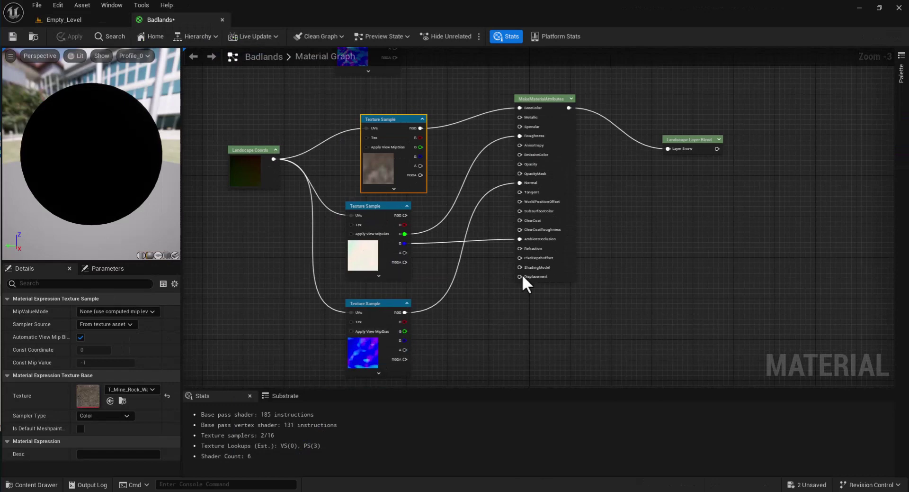
left_click(240, 180)
left_click(487, 261)
scroll(486, 261, "down", 2)
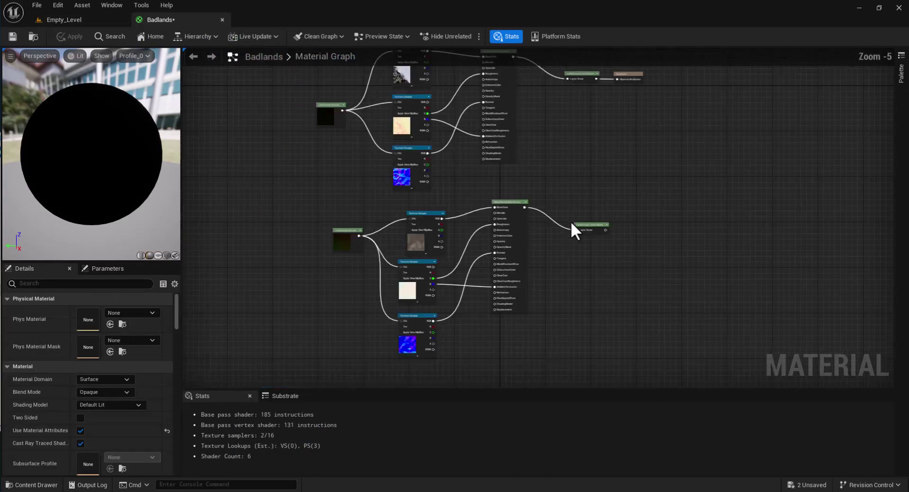
scroll(570, 221, "down", 2)
scroll(577, 185, "up", 4)
Step: Move the Badlands output node and wire Landscape Layer Blend into its Material Attributes input
left_click_drag(540, 201, 550, 303)
scroll(513, 306, "up", 2)
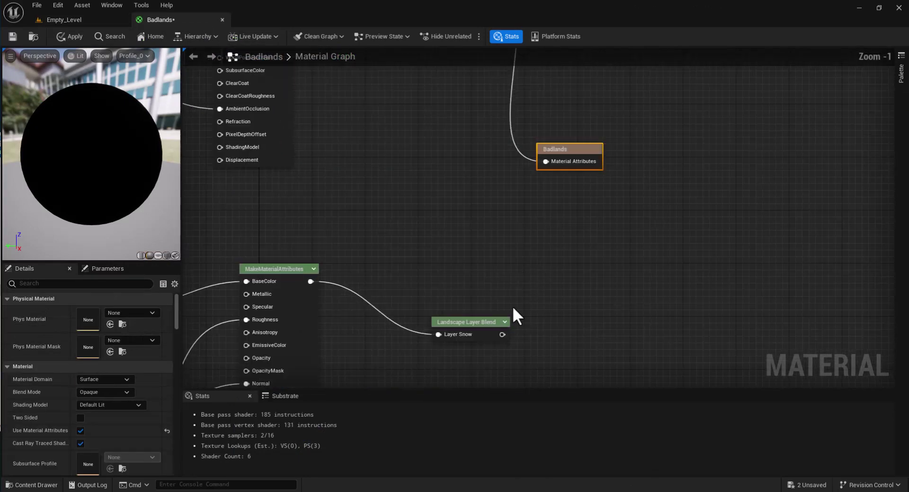
left_click_drag(502, 334, 551, 161)
right_click_drag(403, 210, 563, 213)
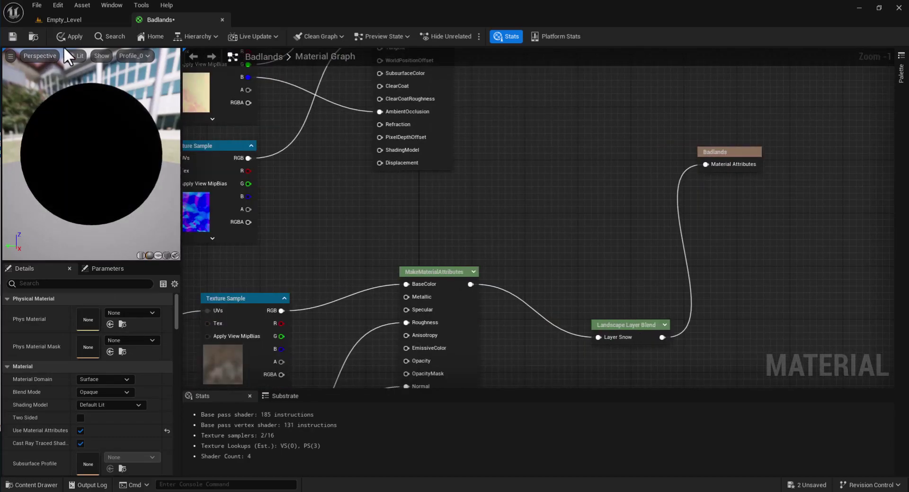
left_click(72, 18)
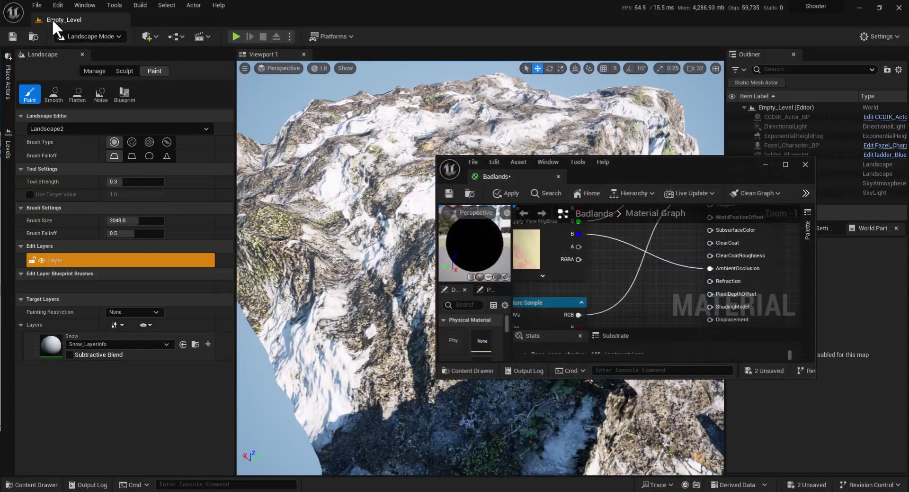
Step: Switch to Selection Mode and apply the rewired rock material to the landscape
left_click(90, 39)
left_click(102, 52)
scroll(616, 266, "down", 2)
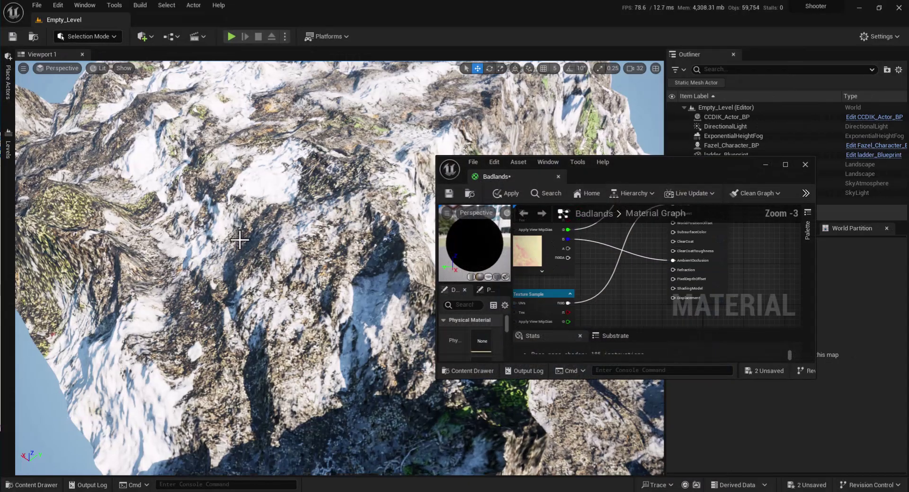
right_click_drag(332, 237, 347, 244)
left_click(495, 194)
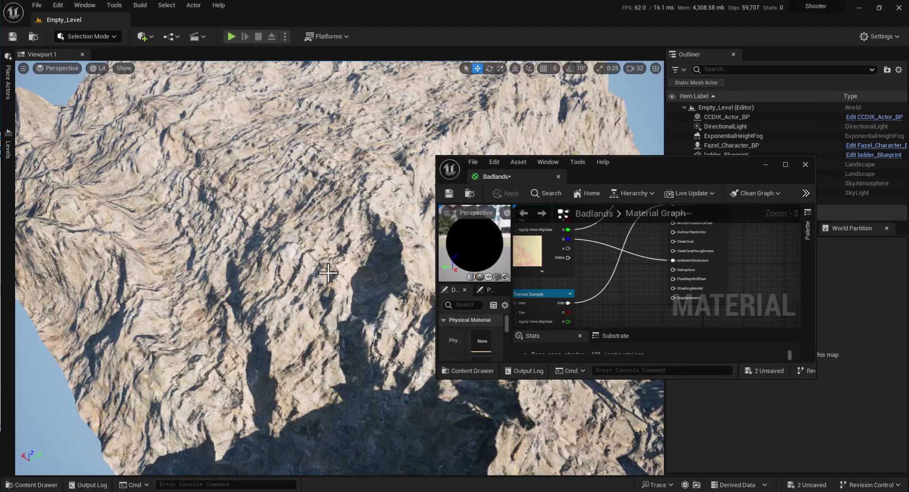
right_click_drag(285, 255, 303, 265)
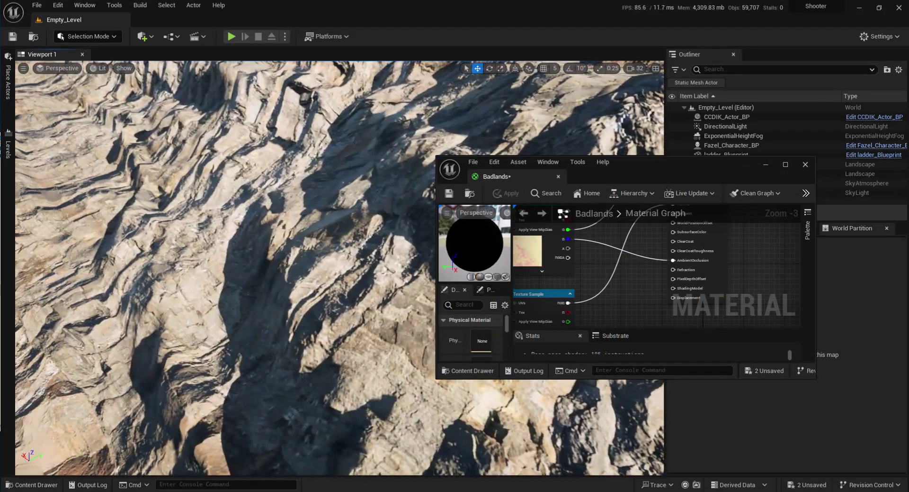
scroll(542, 294, "down", 3)
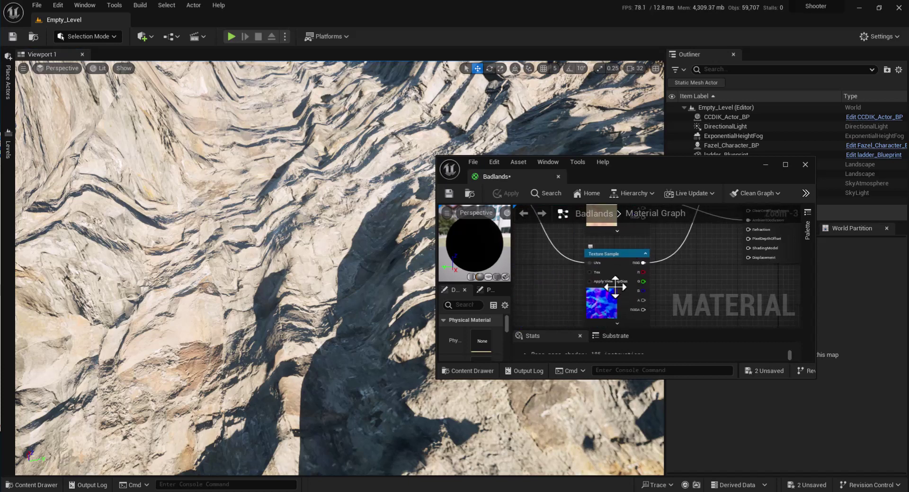
scroll(581, 275, "down", 4)
scroll(584, 217, "up", 3)
Step: Apply a Landscape Coords mapping scale of 200, then lower it to 50
left_click(582, 236)
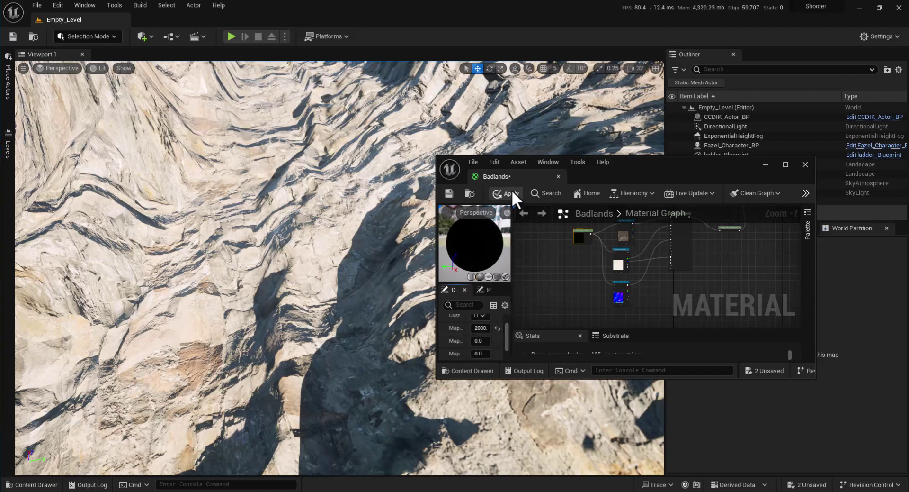
right_click_drag(263, 376, 263, 377)
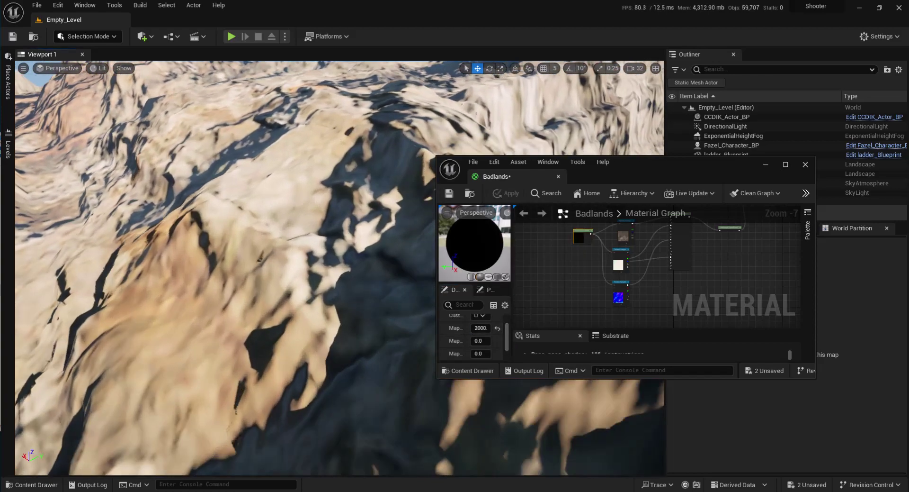
right_click_drag(433, 348, 433, 348)
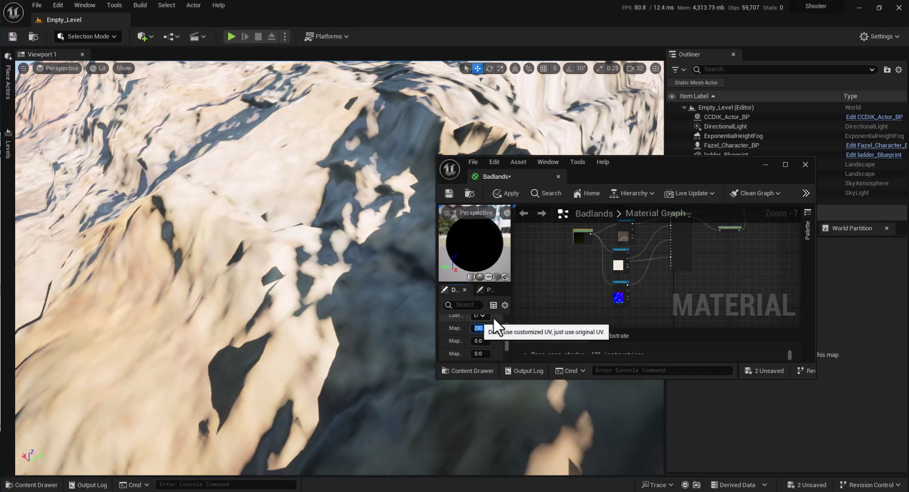
left_click(516, 193)
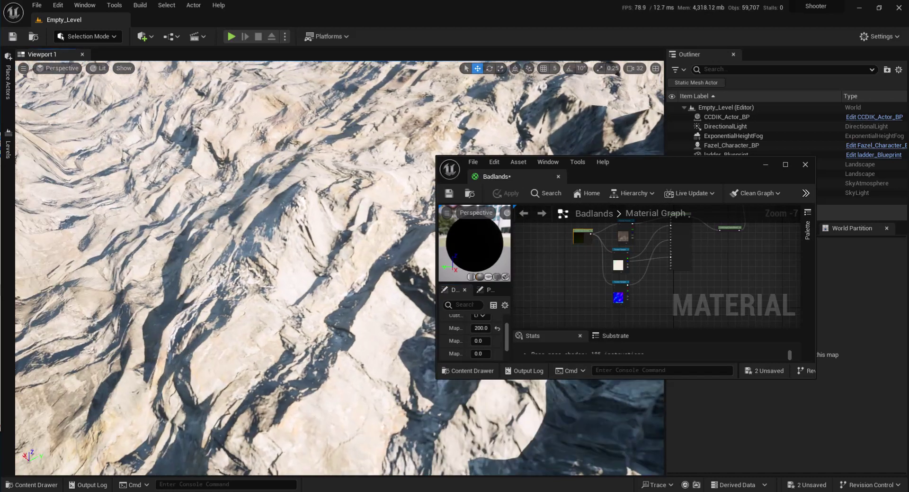
right_click_drag(332, 265, 331, 266)
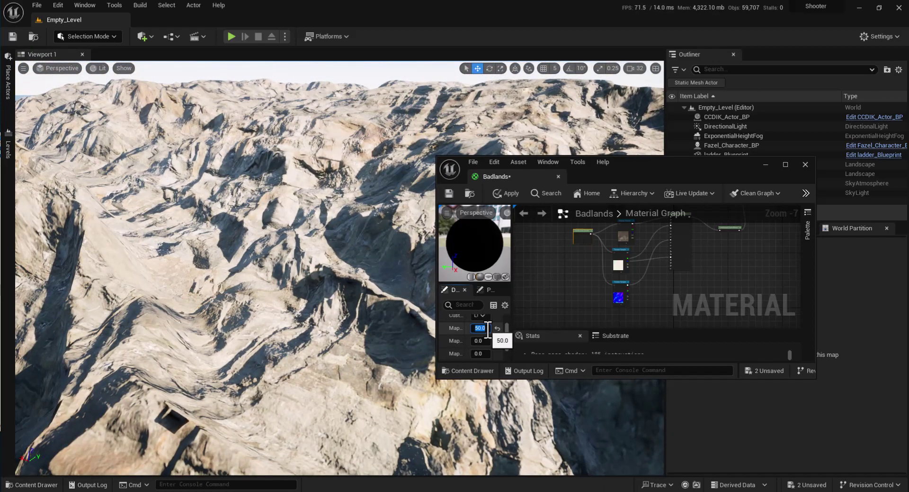
left_click(514, 192)
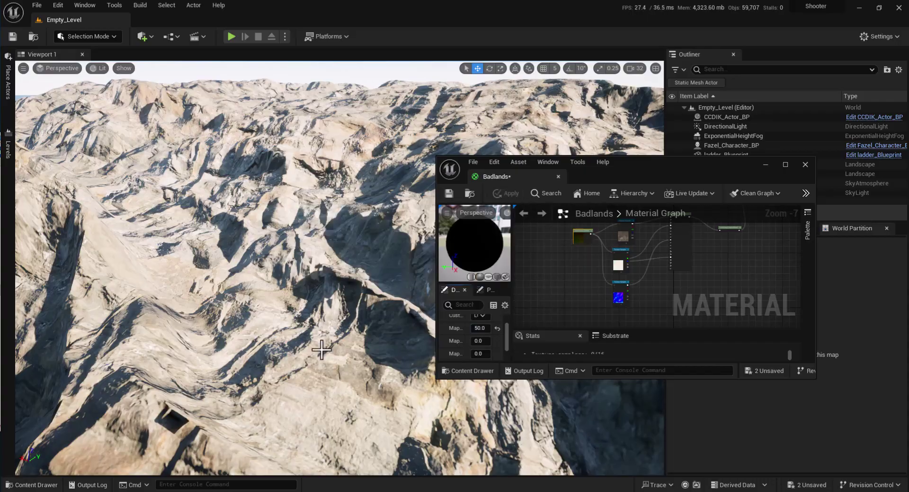
right_click_drag(298, 368, 323, 348)
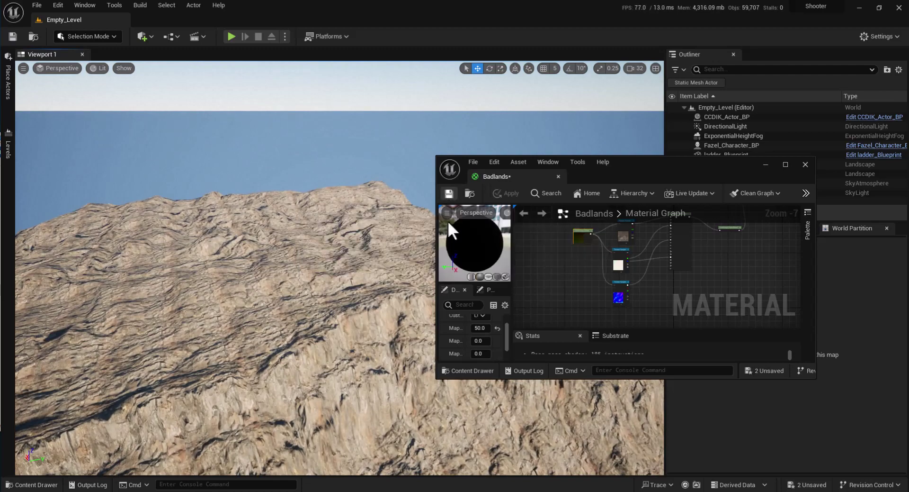